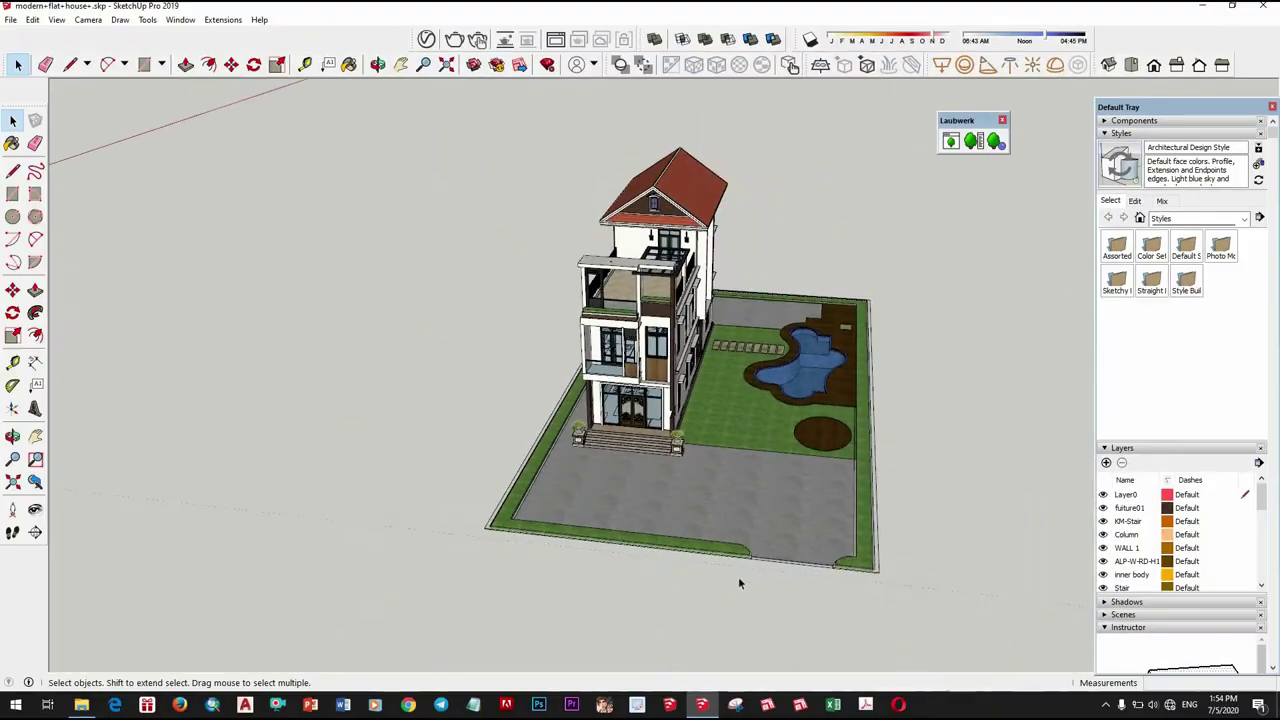
Watch the finished villa walkthrough render, then orbit the SketchUp villa model to view its lot
mouse_move(738, 578)
middle_down()
mouse_move(694, 563)
mouse_move(845, 578)
middle_up()
Draw the road rectangle in front of the lot
scroll(845, 575, up, 3)
scroll(845, 575, up, 2)
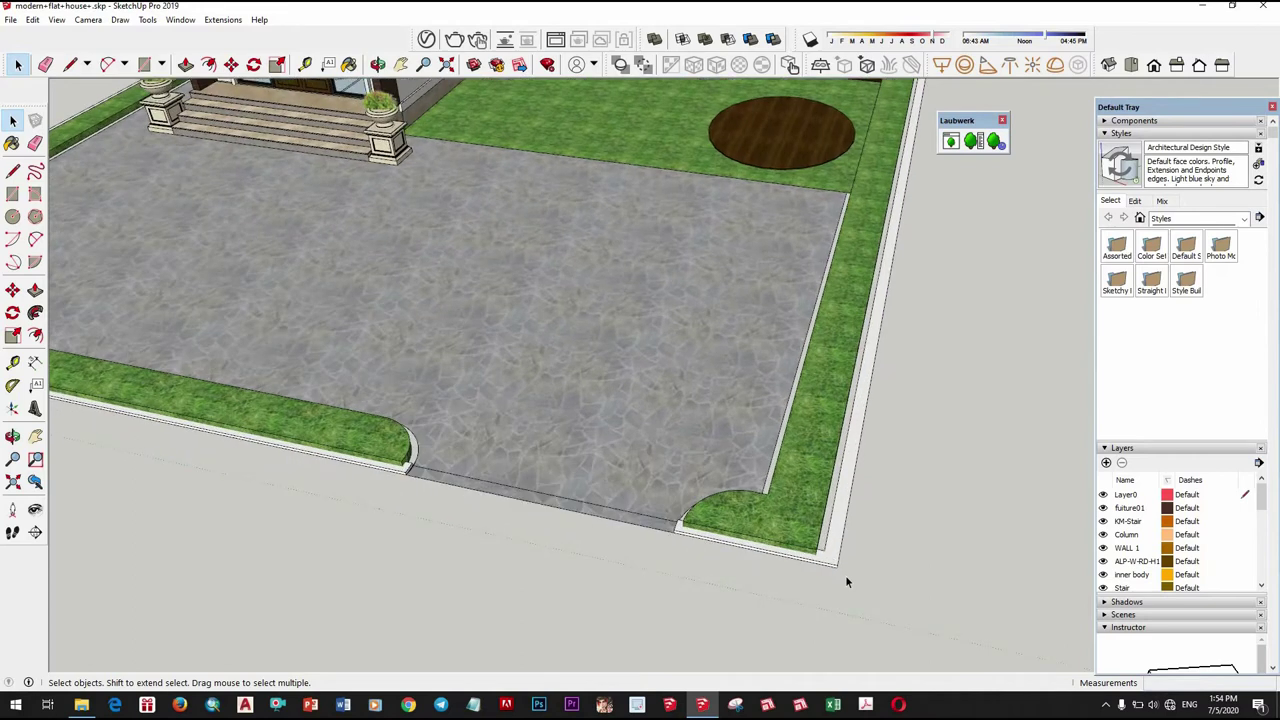
key(l)
scroll(557, 538, down, 5)
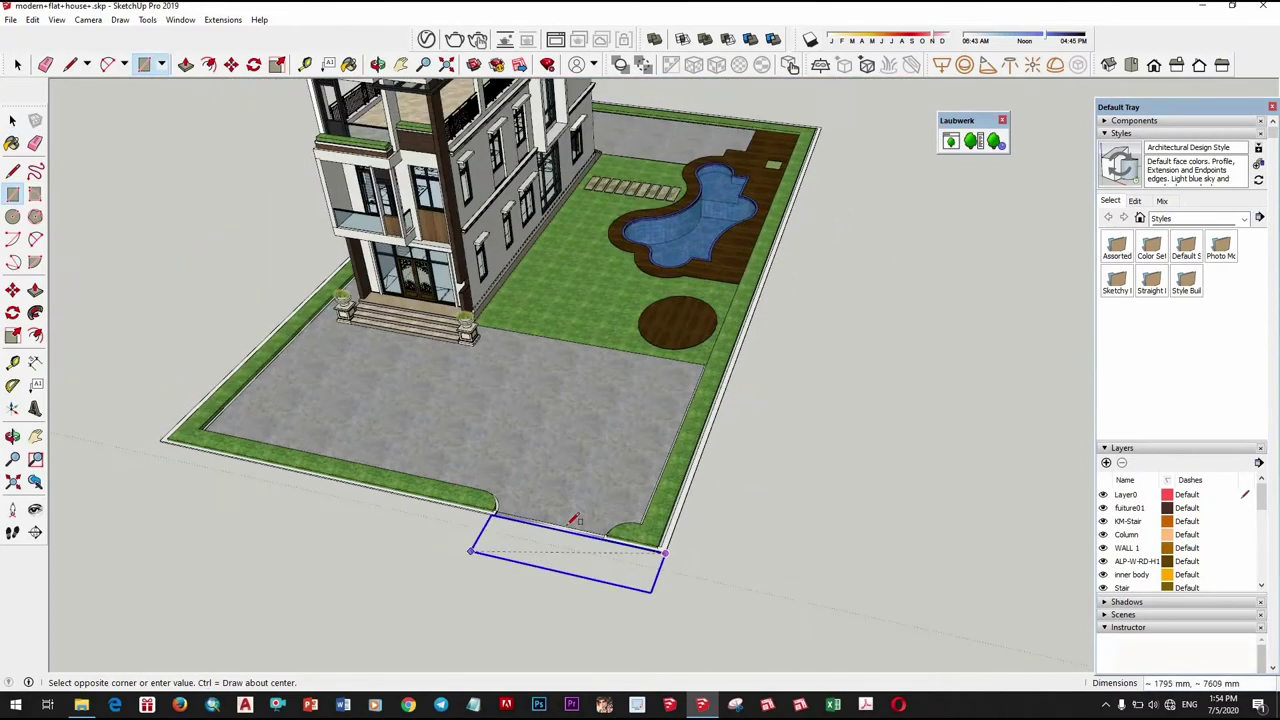
middle_drag(571, 523, 238, 507)
click(593, 531)
scroll(610, 528, down, 3)
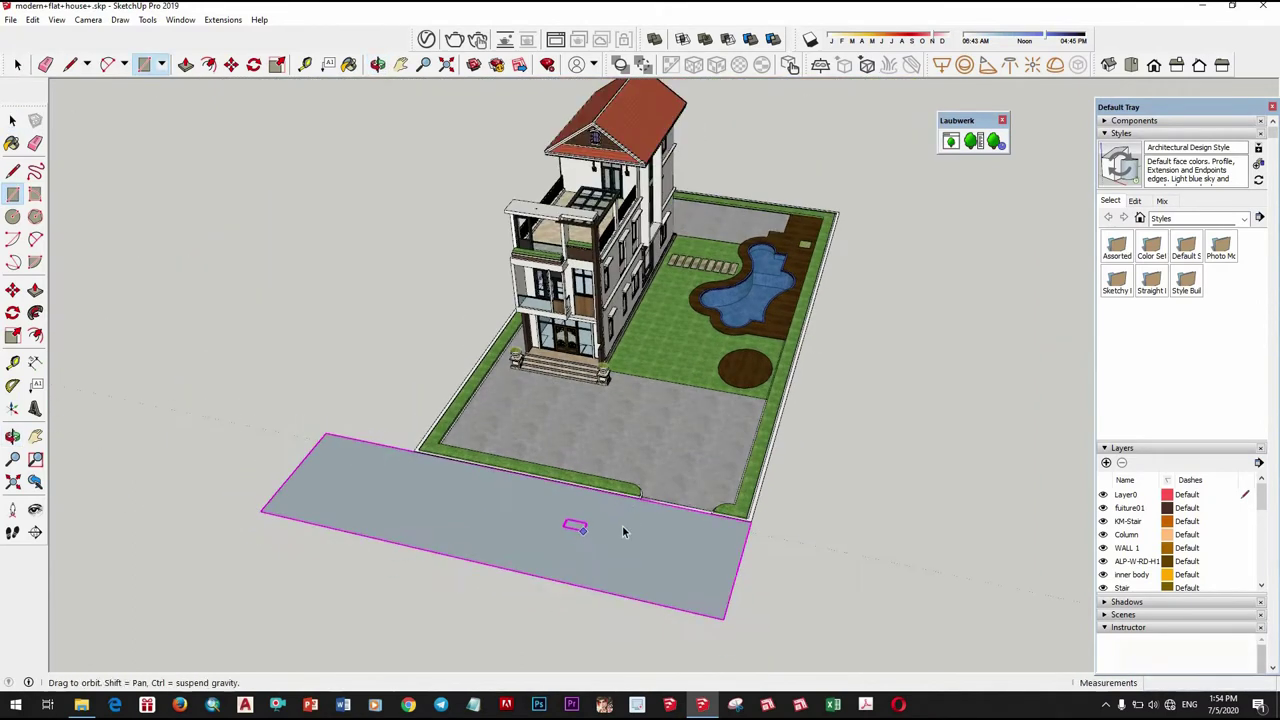
key(space)
Raise the road rectangle slightly, then make its face and edges a group
key(m)
scroll(669, 540, down, 3)
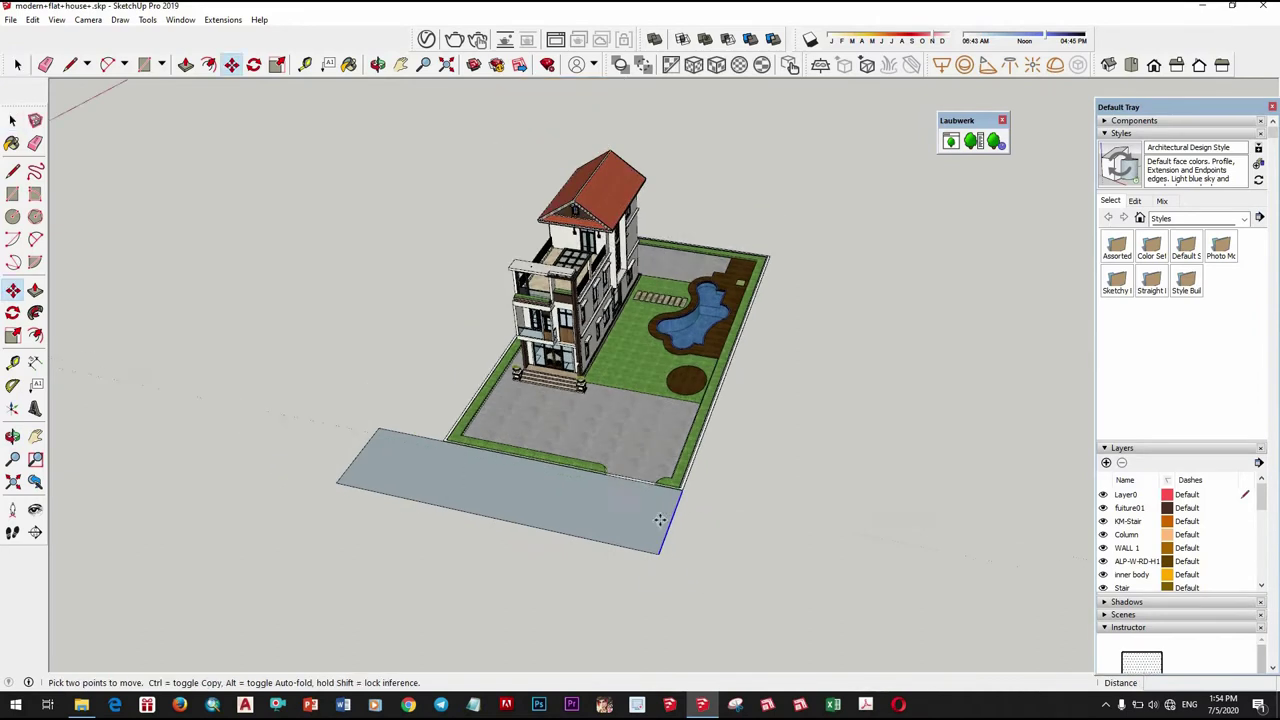
key(space)
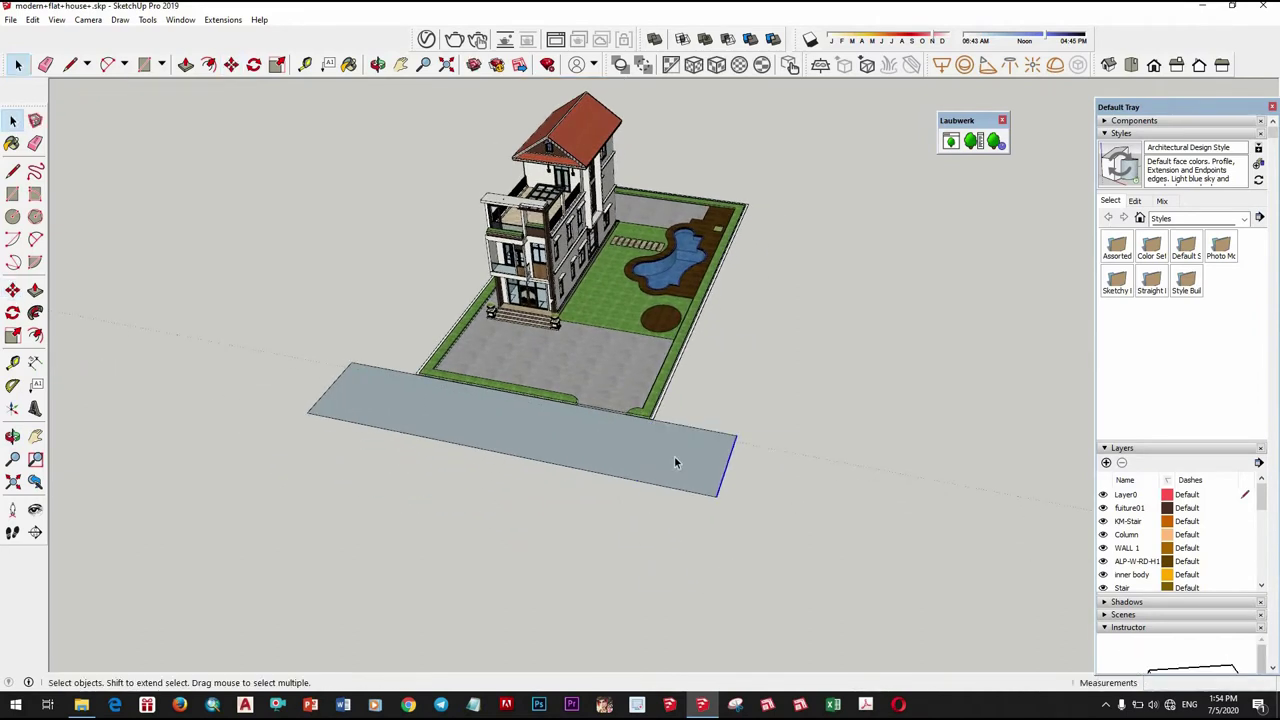
click(674, 458)
drag(708, 489, 740, 509)
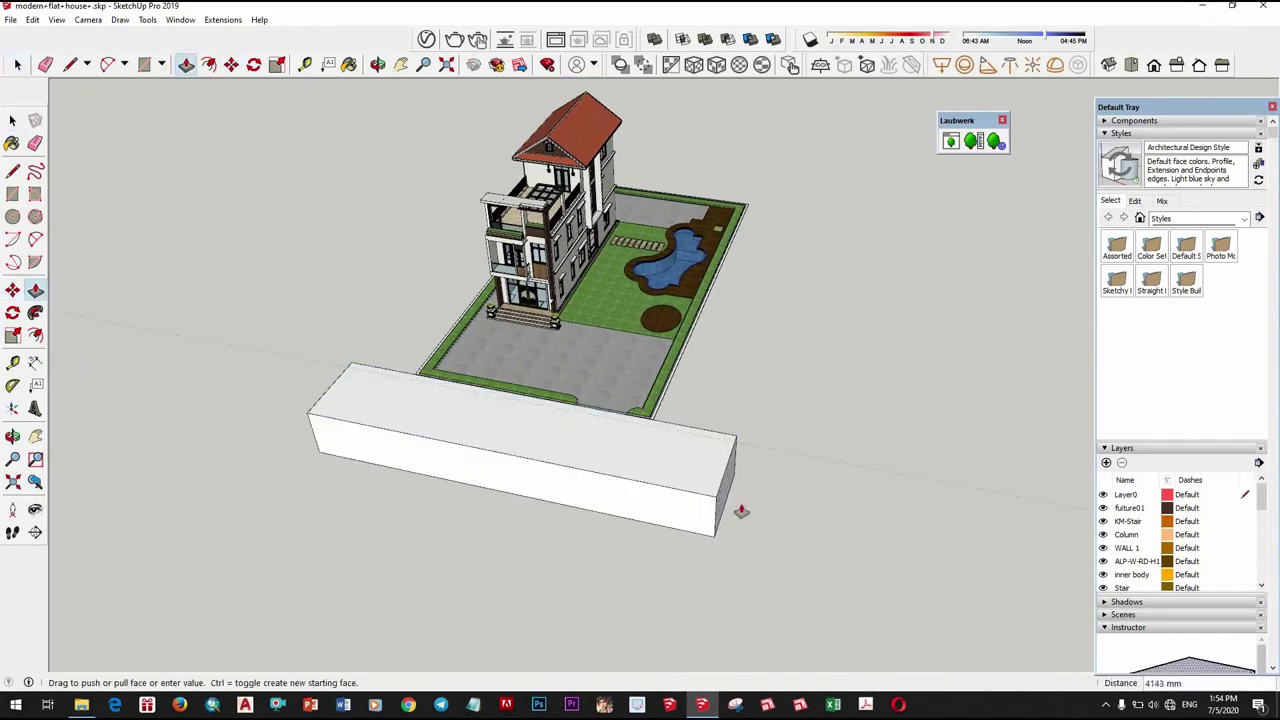
double_click(641, 443)
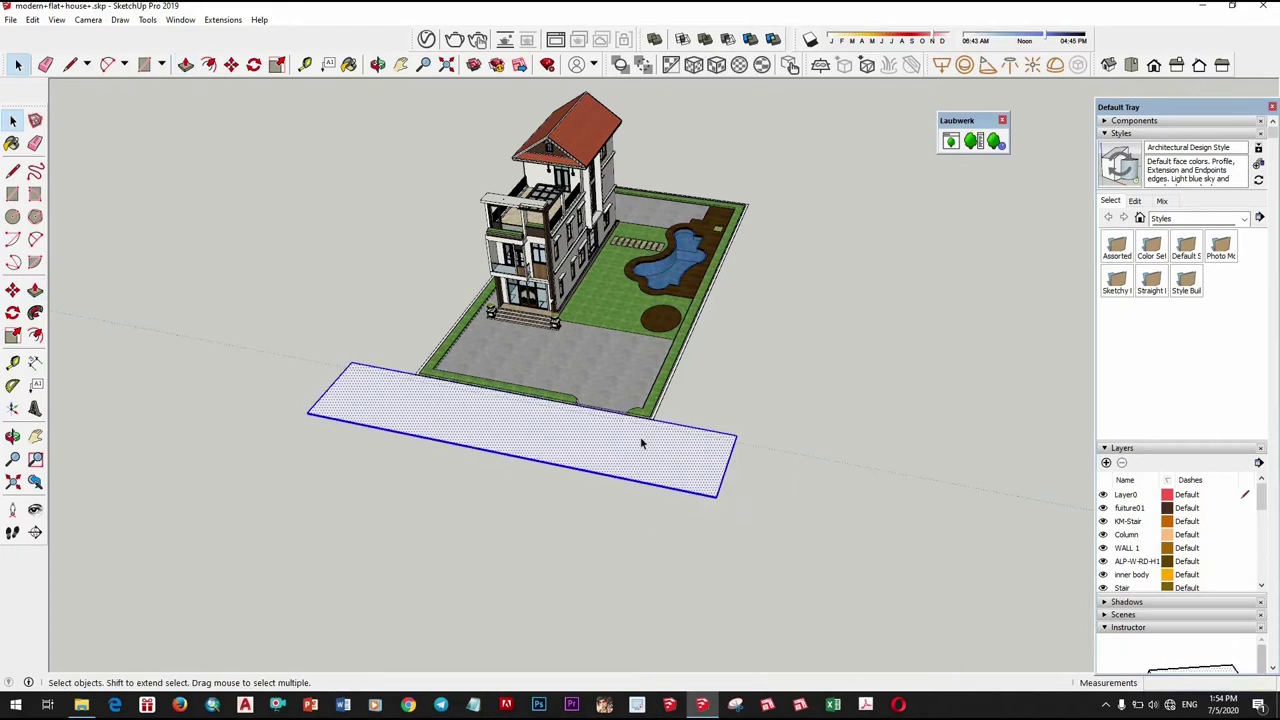
right_click(641, 442)
click(764, 553)
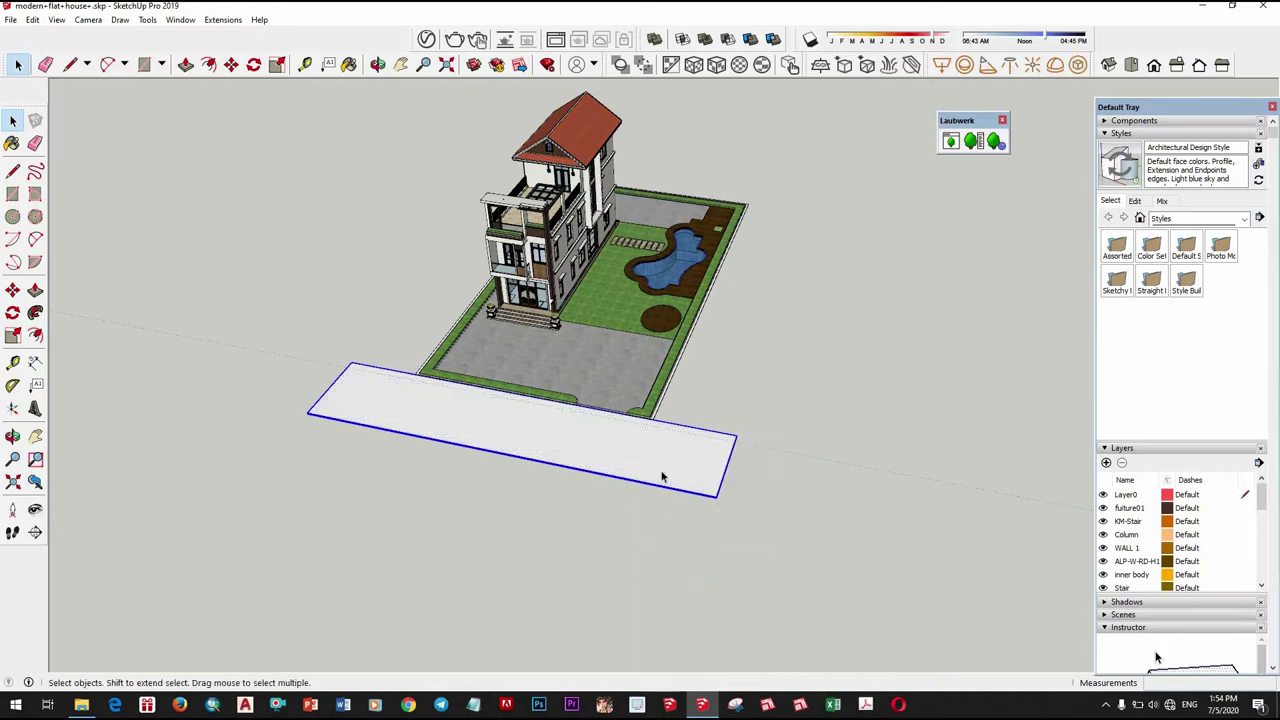
Inside the road group, push/pull the face into a thin slab
double_click(680, 490)
scroll(700, 500, up, 4)
key(p)
scroll(731, 511, up, 2)
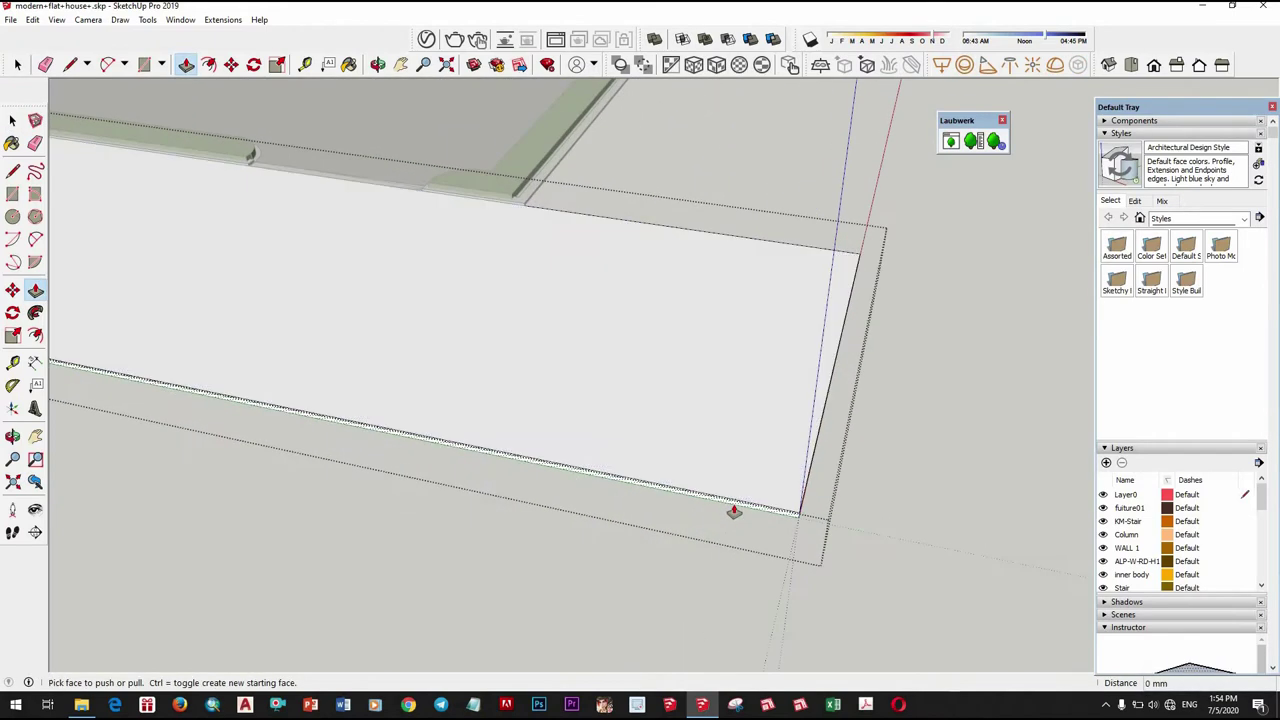
scroll(908, 464, down, 3)
key(space)
scroll(600, 486, down, 5)
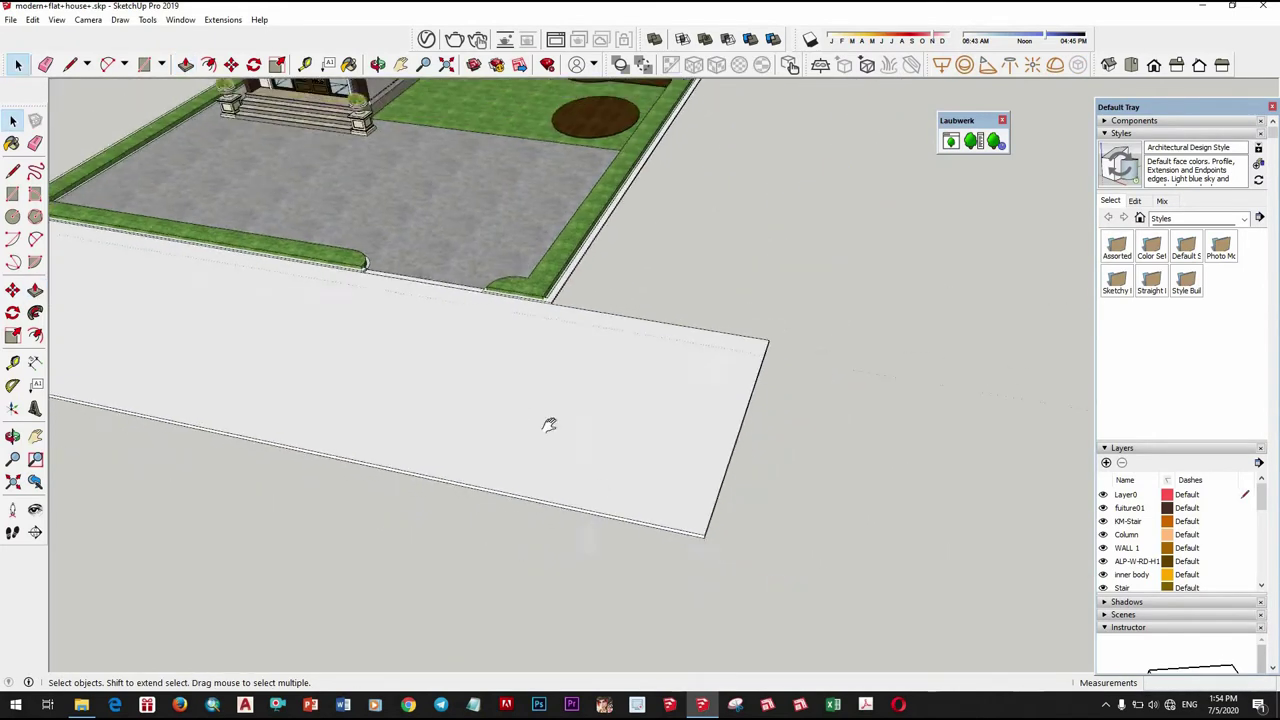
mouse_move(549, 420)
middle_down()
mouse_move(697, 419)
mouse_move(720, 333)
mouse_move(728, 350)
middle_up()
scroll(696, 419, up, 3)
scroll(700, 409, up, 3)
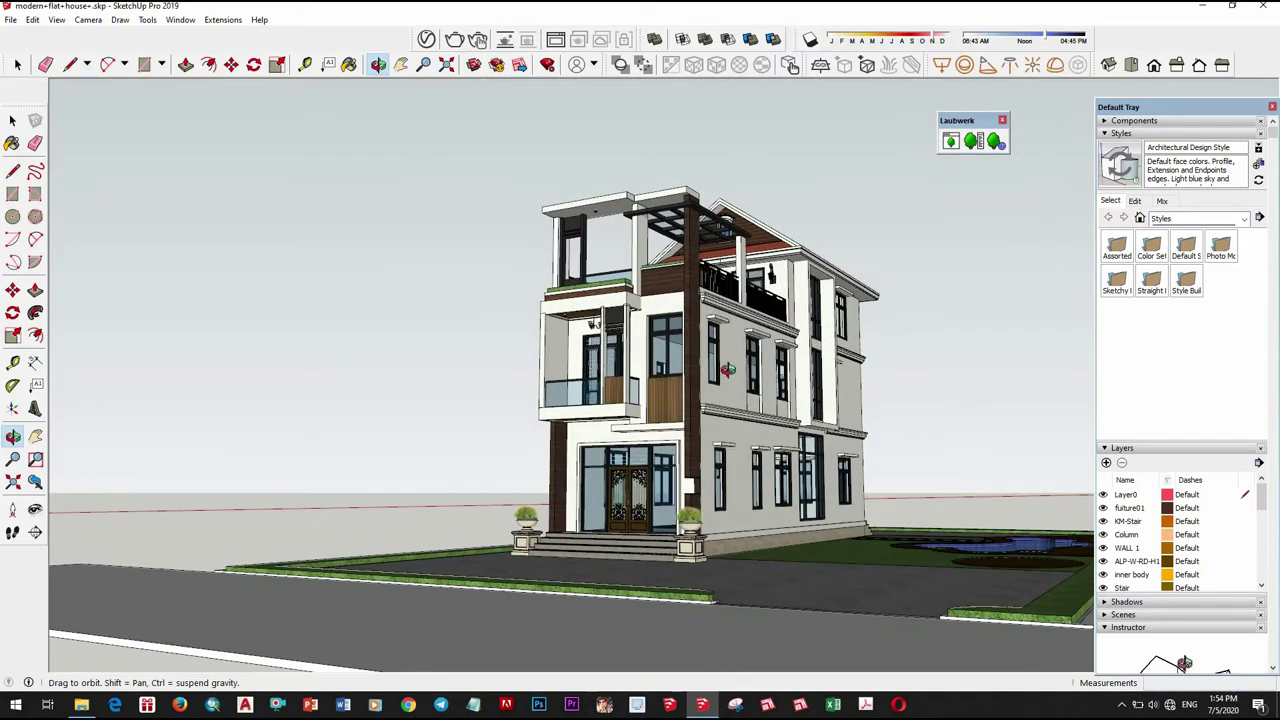
Reopen the road slab group and inspect it from overhead and a higher side view
key(space)
middle_drag(757, 517, 755, 545)
scroll(750, 500, down, 5)
scroll(749, 500, down, 2)
scroll(789, 486, up, 3)
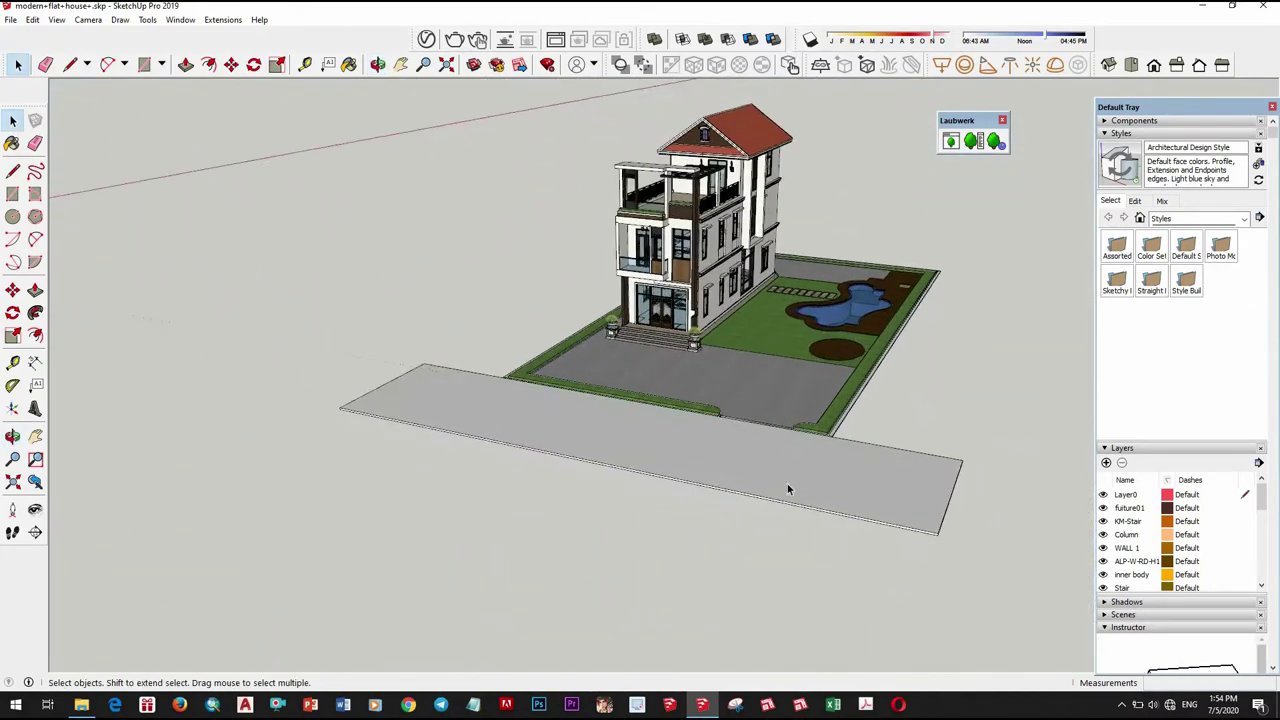
scroll(787, 500, up, 3)
double_click(786, 512)
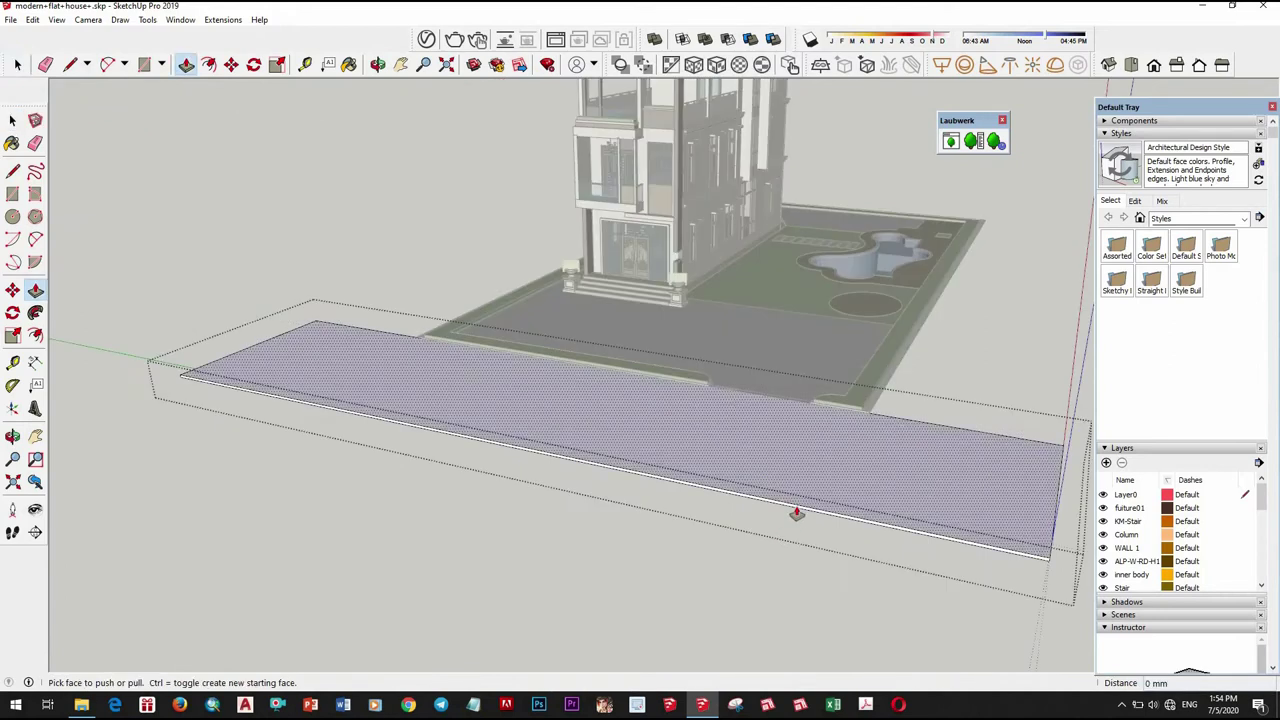
key(space)
middle_drag(637, 551, 897, 451)
click(897, 451)
scroll(747, 510, down, 5)
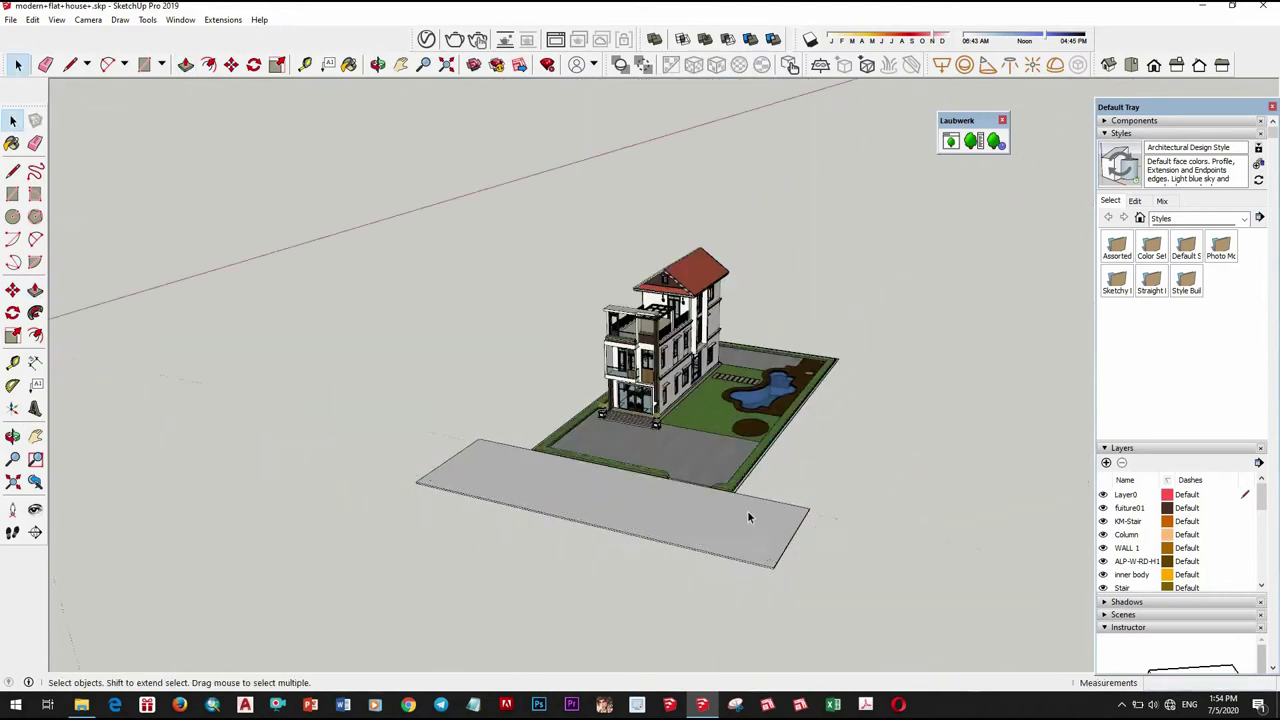
mouse_move(747, 510)
middle_down()
mouse_move(602, 510)
mouse_move(543, 457)
middle_up()
scroll(625, 432, up, 6)
scroll(625, 432, down, 2)
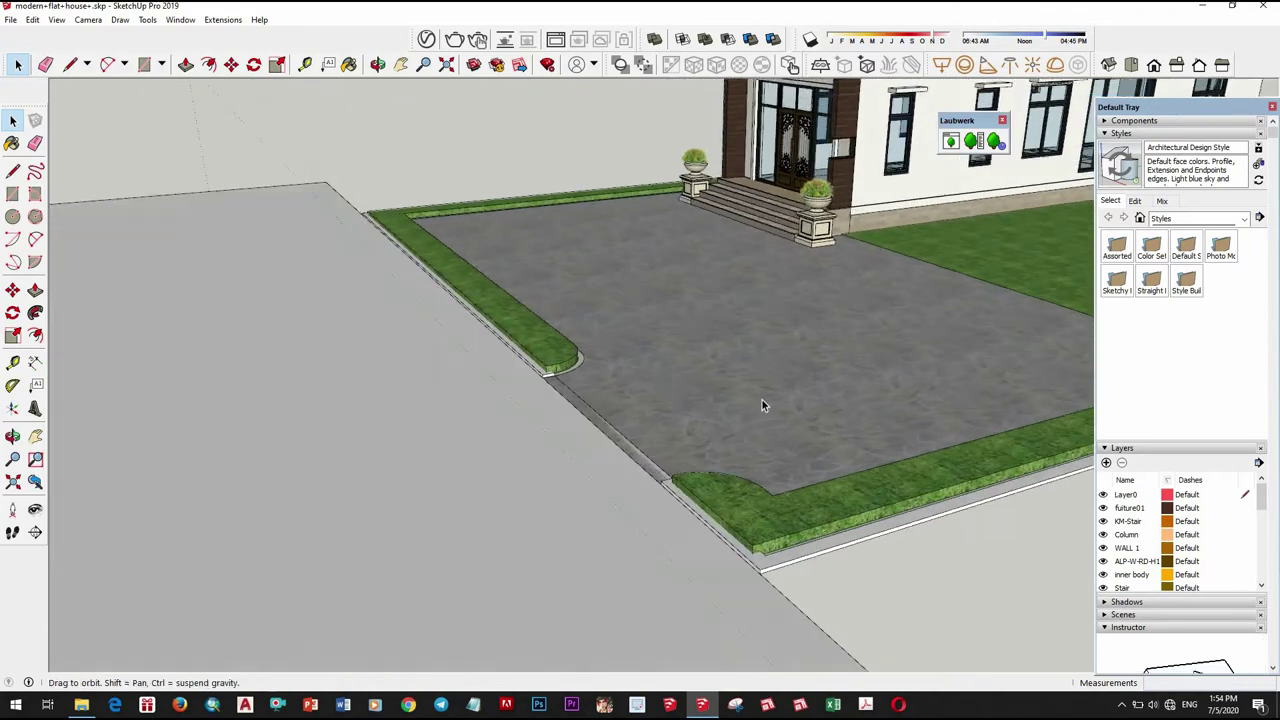
scroll(763, 400, down, 2)
scroll(723, 349, down, 4)
middle_drag(723, 349, 596, 447)
scroll(596, 447, up, 4)
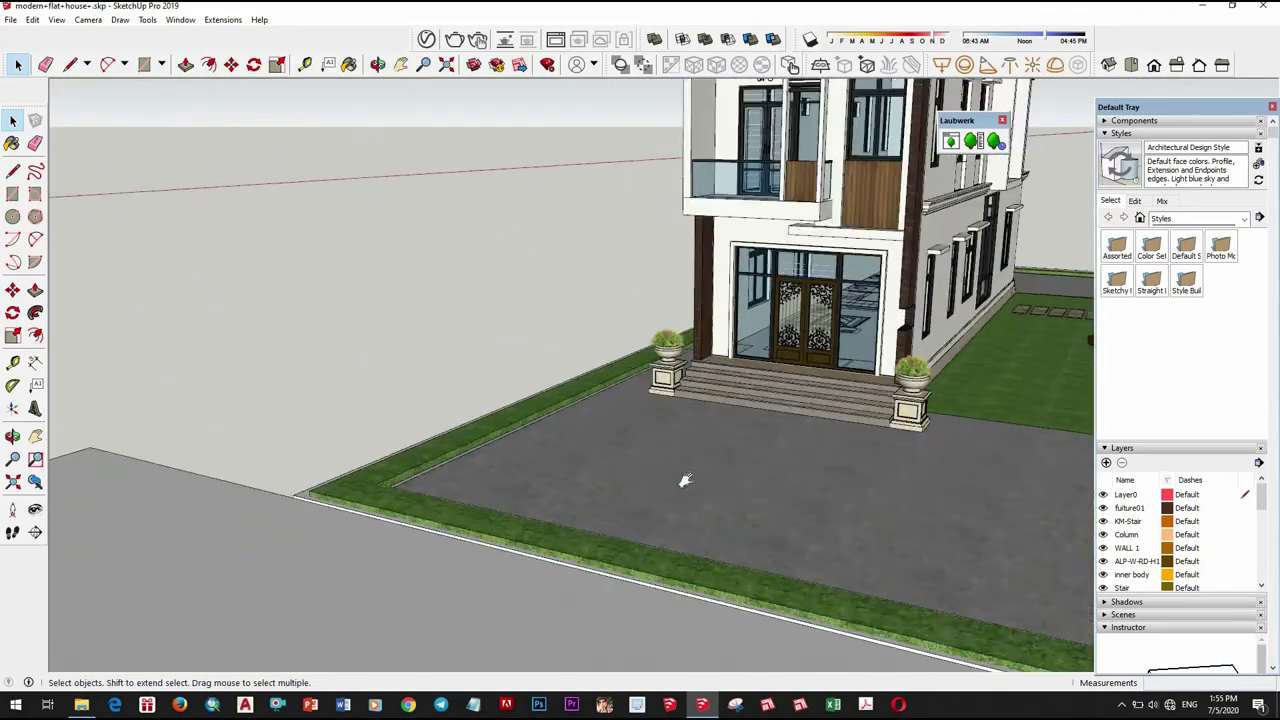
scroll(686, 477, up, 2)
middle_drag(677, 506, 840, 553)
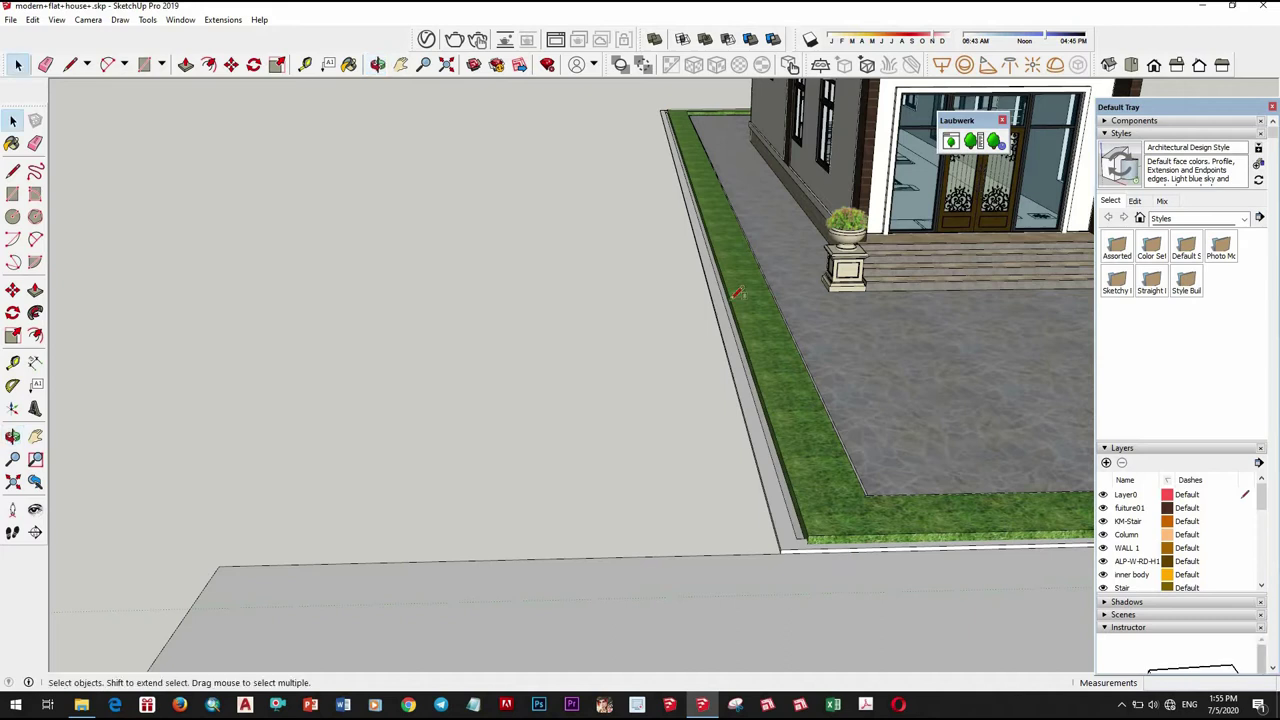
scroll(660, 107, up, 2)
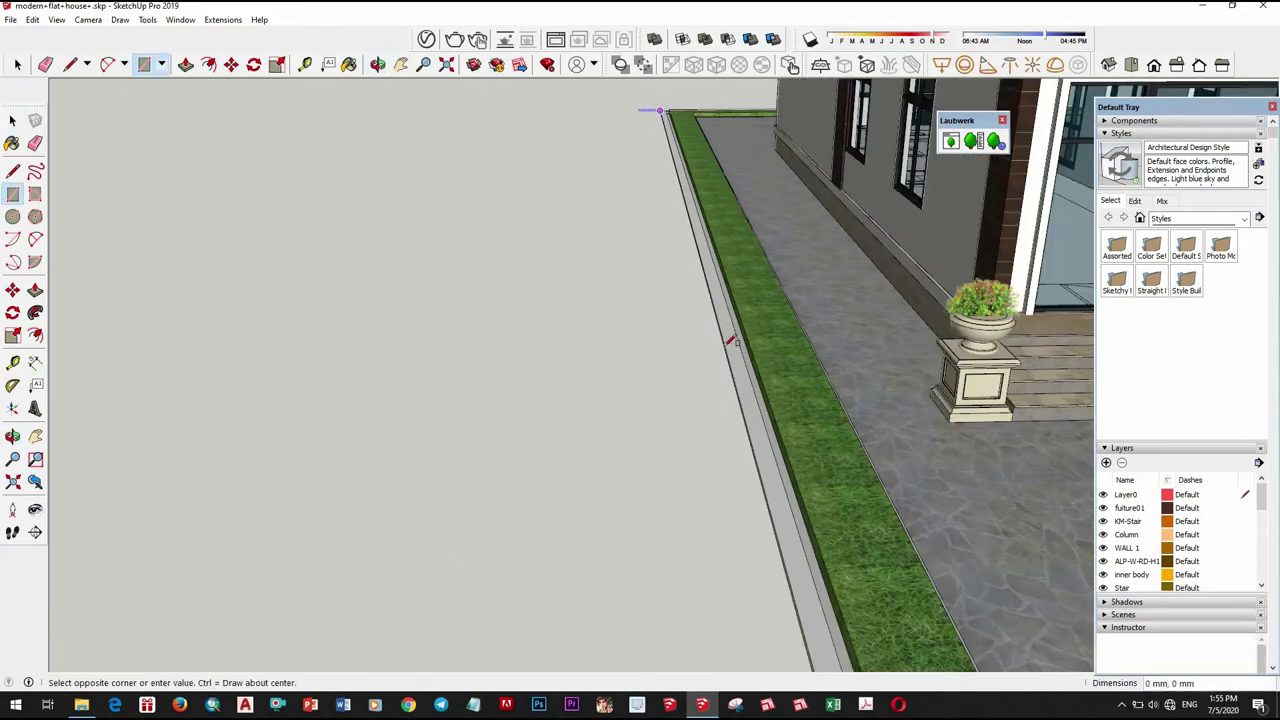
Complete the 34800 x 200 mm rectangle on the curb and pull it up 1100 mm
scroll(730, 342, down, 3)
scroll(740, 438, up, 2)
scroll(733, 433, up, 2)
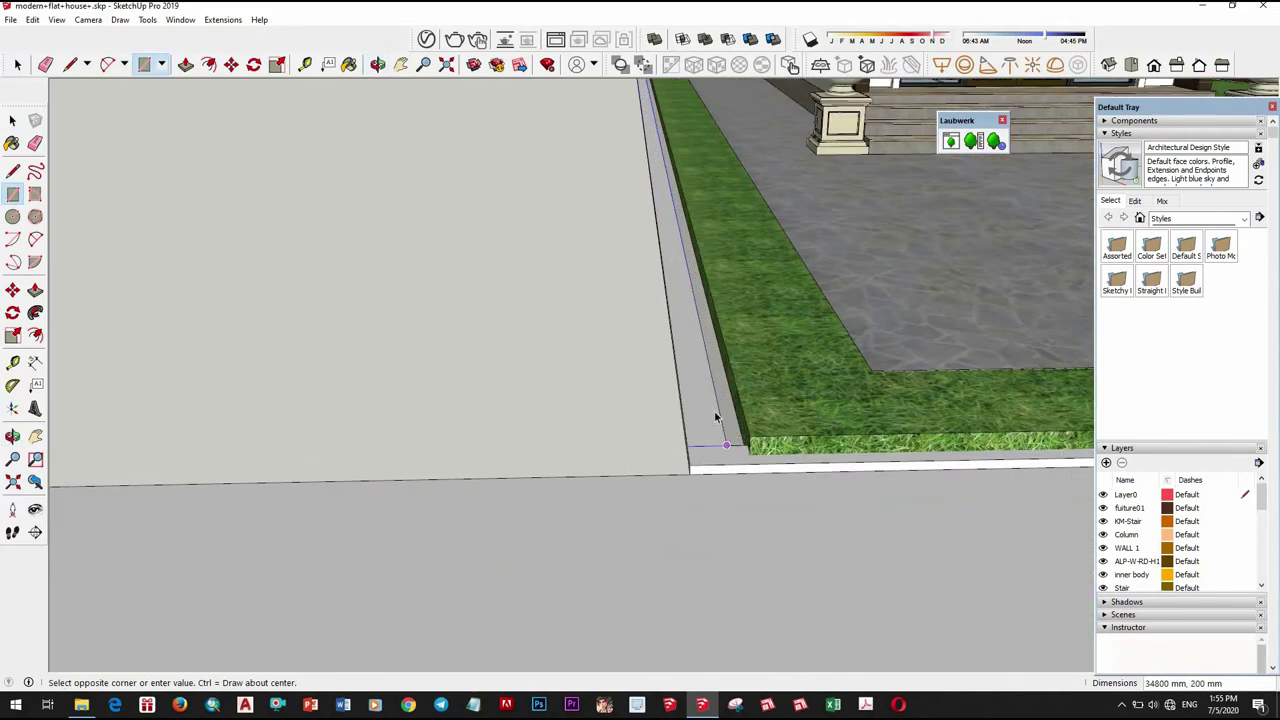
click(714, 410)
key(space)
click(713, 409)
key(p)
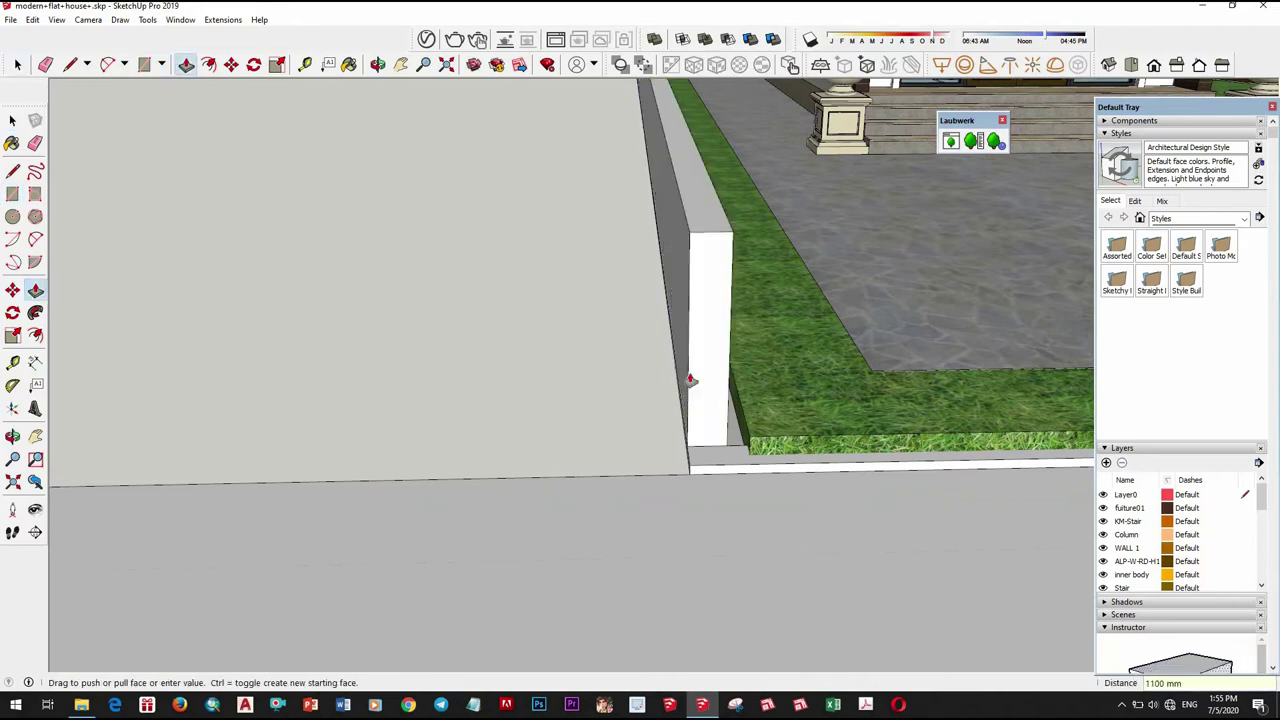
Select the new wall and make it a group
mouse_move(690, 380)
middle_down()
mouse_move(471, 329)
mouse_move(531, 354)
mouse_move(628, 351)
mouse_move(497, 270)
middle_up()
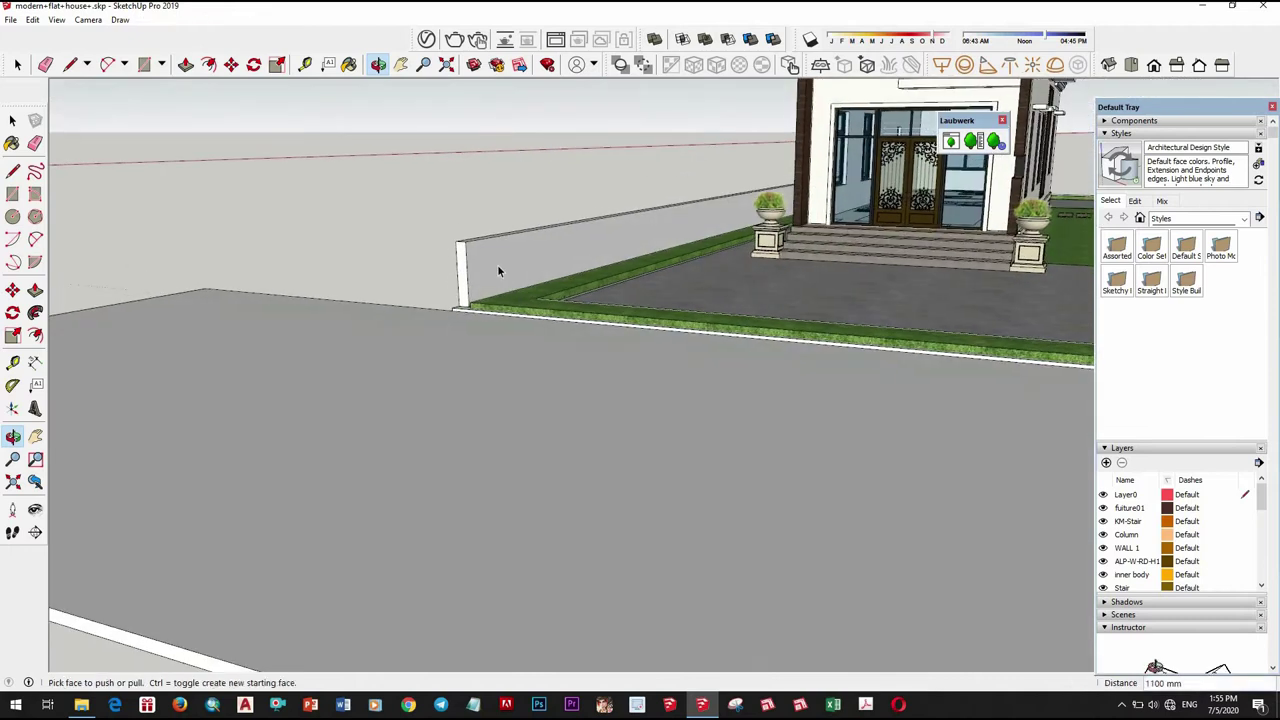
key(space)
click(497, 264)
right_click(498, 264)
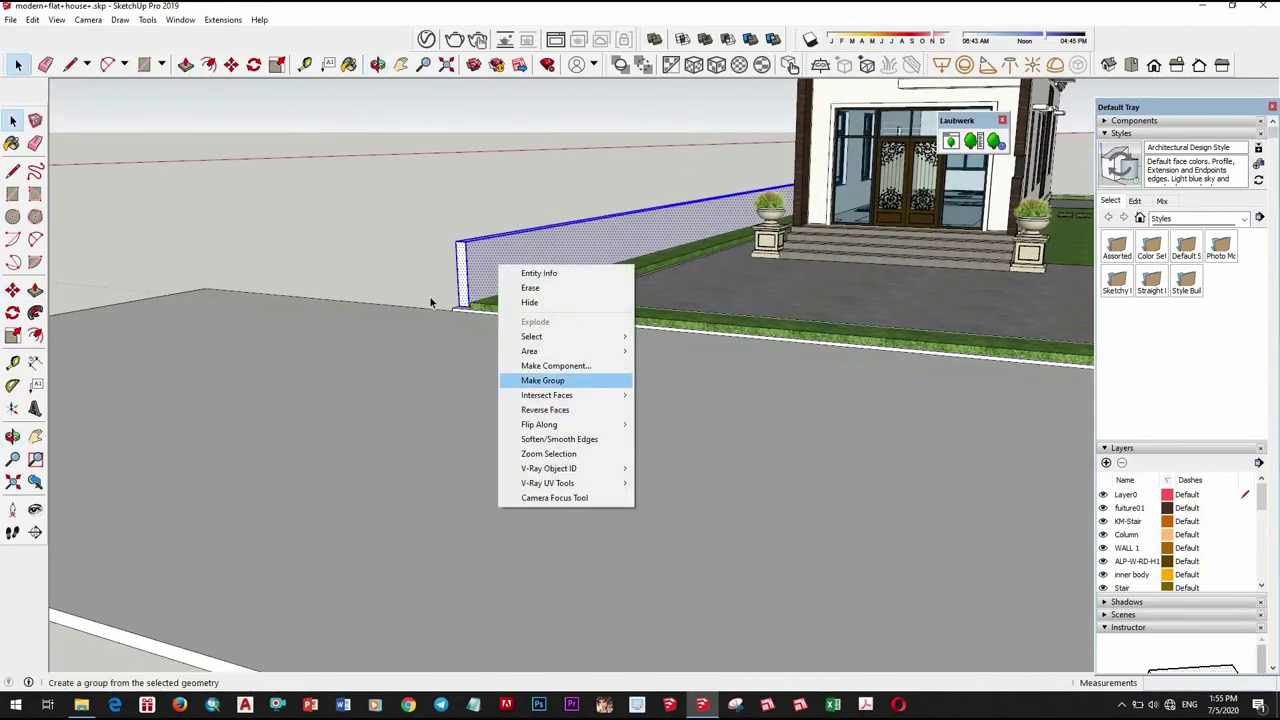
click(542, 380)
middle_drag(542, 380, 496, 268)
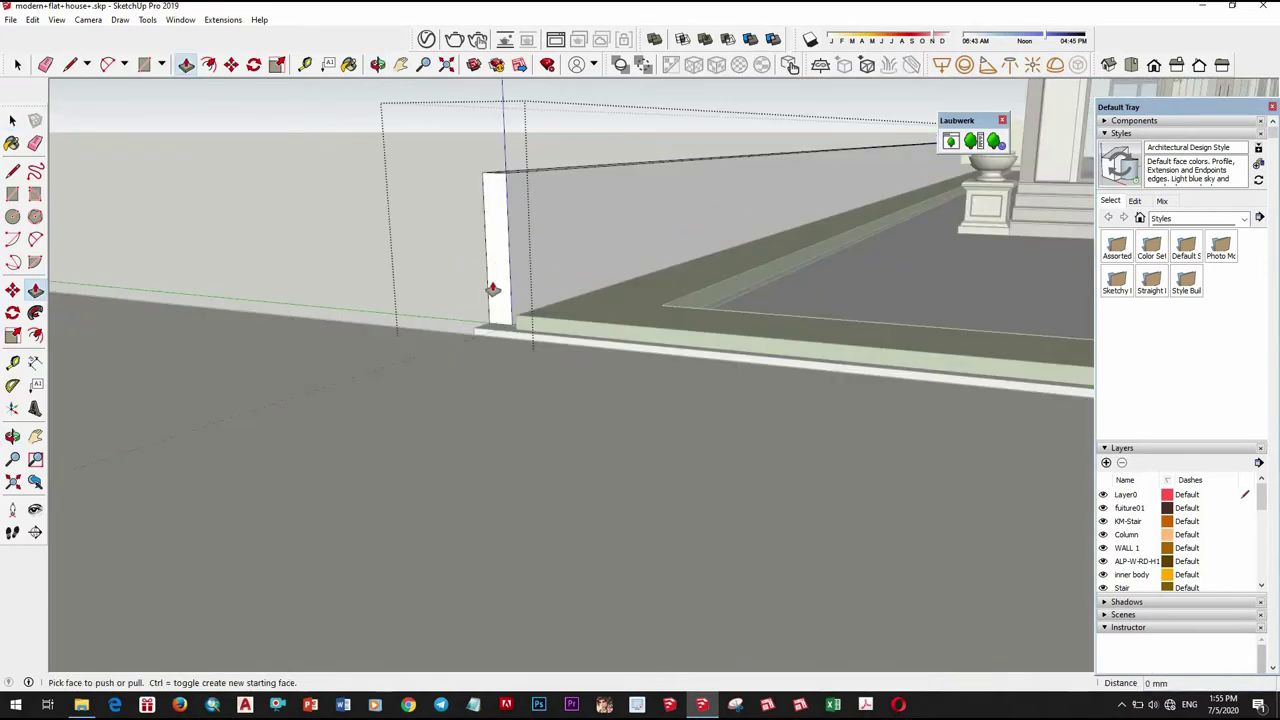
Push/pull the wall end 19800 mm around the corner along the lot's side
mouse_move(485, 338)
middle_down()
mouse_move(414, 323)
mouse_move(640, 429)
mouse_move(586, 357)
mouse_move(743, 403)
mouse_move(757, 391)
middle_up()
scroll(743, 403, up, 3)
scroll(757, 391, up, 2)
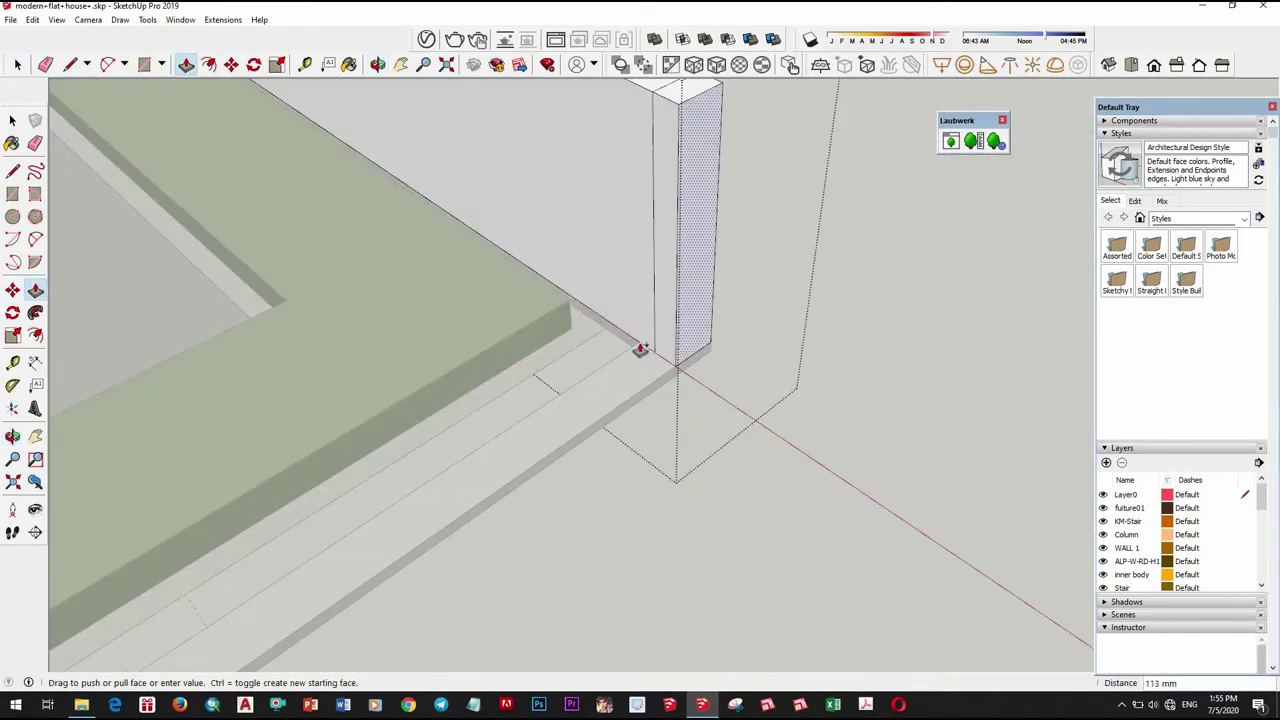
scroll(595, 358, down, 3)
scroll(580, 366, down, 3)
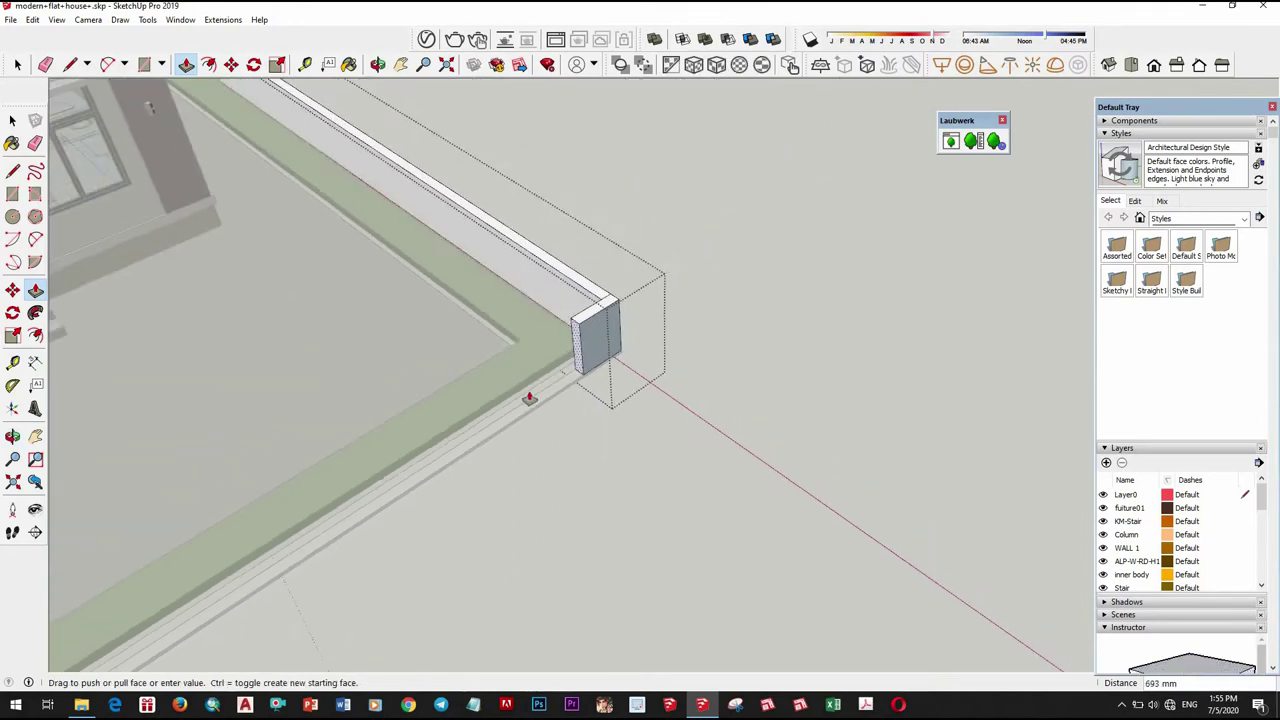
scroll(528, 394, down, 4)
scroll(534, 349, down, 2)
scroll(563, 385, up, 4)
scroll(586, 437, up, 1)
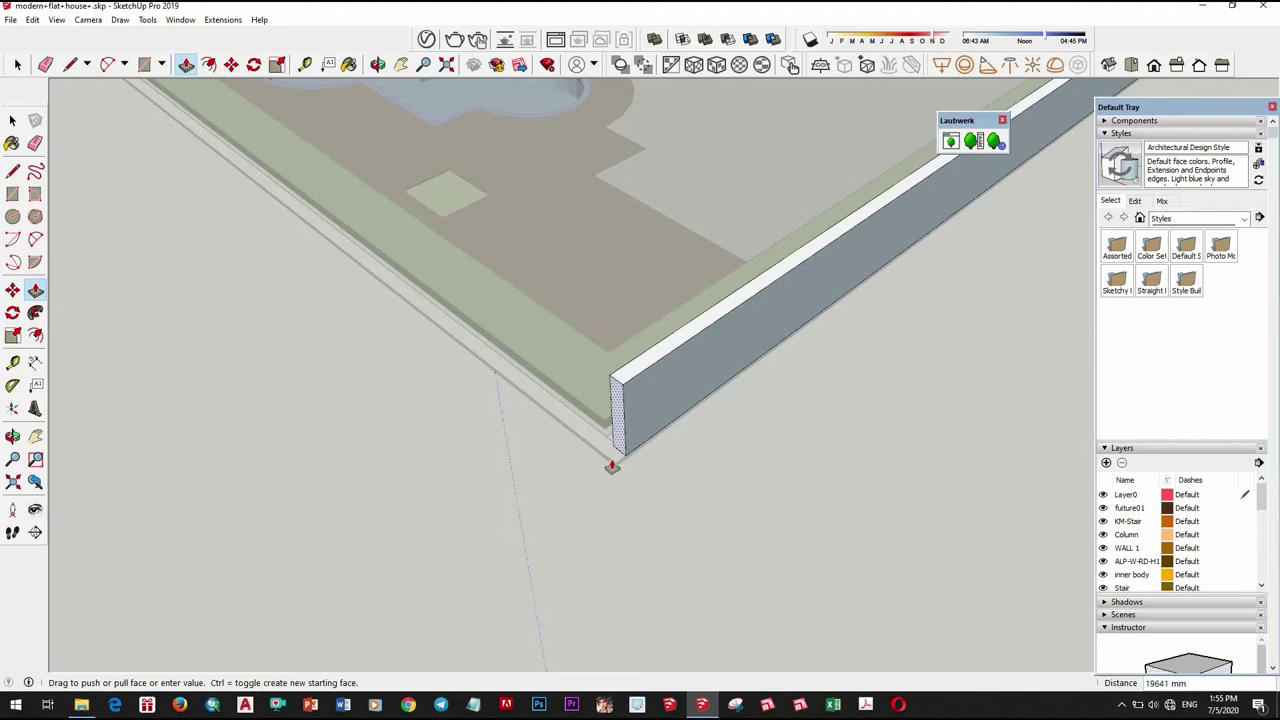
middle_drag(918, 508, 800, 414)
Orbit and zoom to check the new long side wall
scroll(783, 432, up, 2)
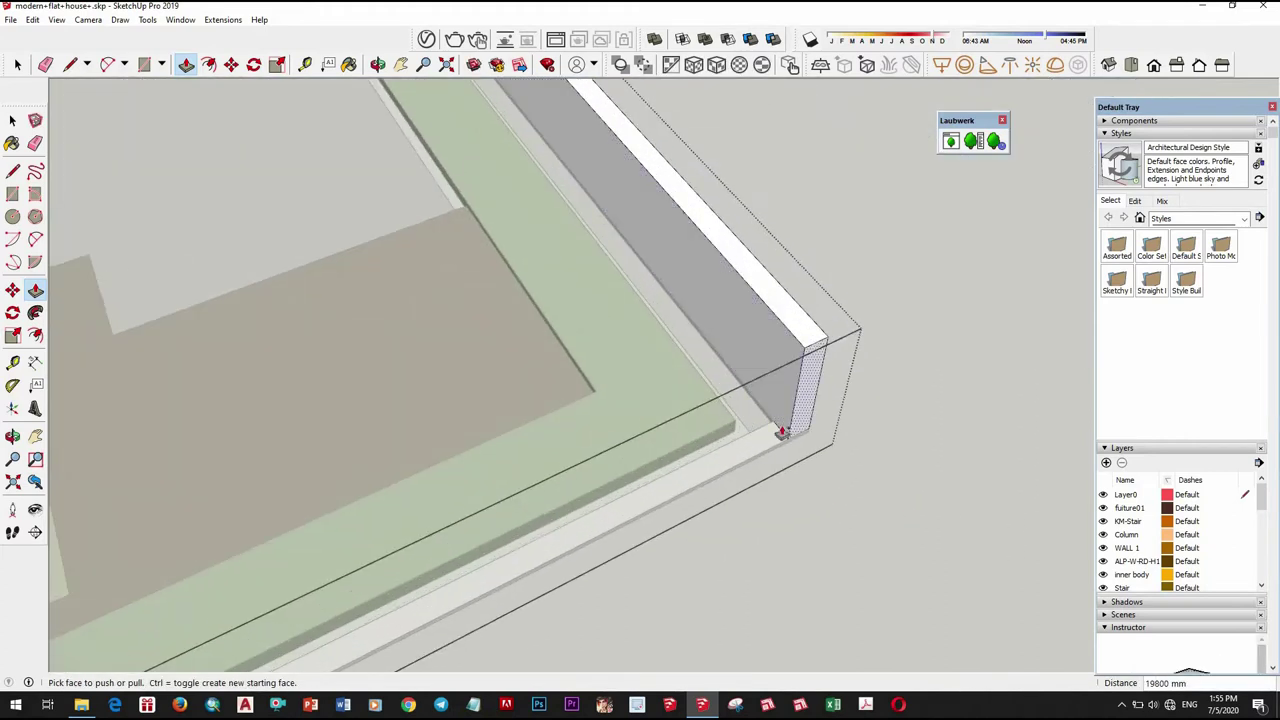
scroll(660, 450, down, 2)
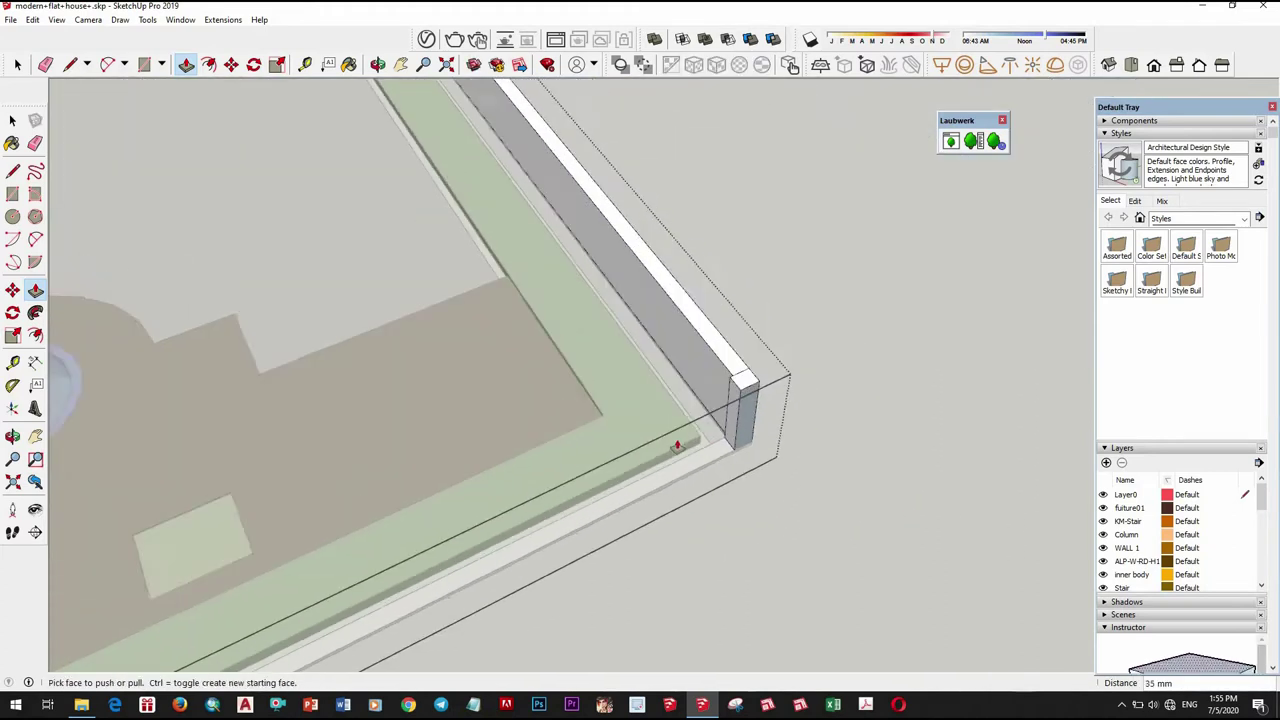
scroll(678, 441, down, 2)
scroll(700, 420, down, 5)
mouse_move(840, 326)
middle_down()
mouse_move(486, 486)
mouse_move(714, 414)
middle_up()
scroll(371, 540, up, 4)
scroll(345, 553, up, 2)
key(space)
scroll(466, 505, down, 3)
Reverse the wall's top faces, then apply Orient Faces so all wall faces match
scroll(704, 380, up, 4)
scroll(705, 372, up, 1)
right_click(705, 372)
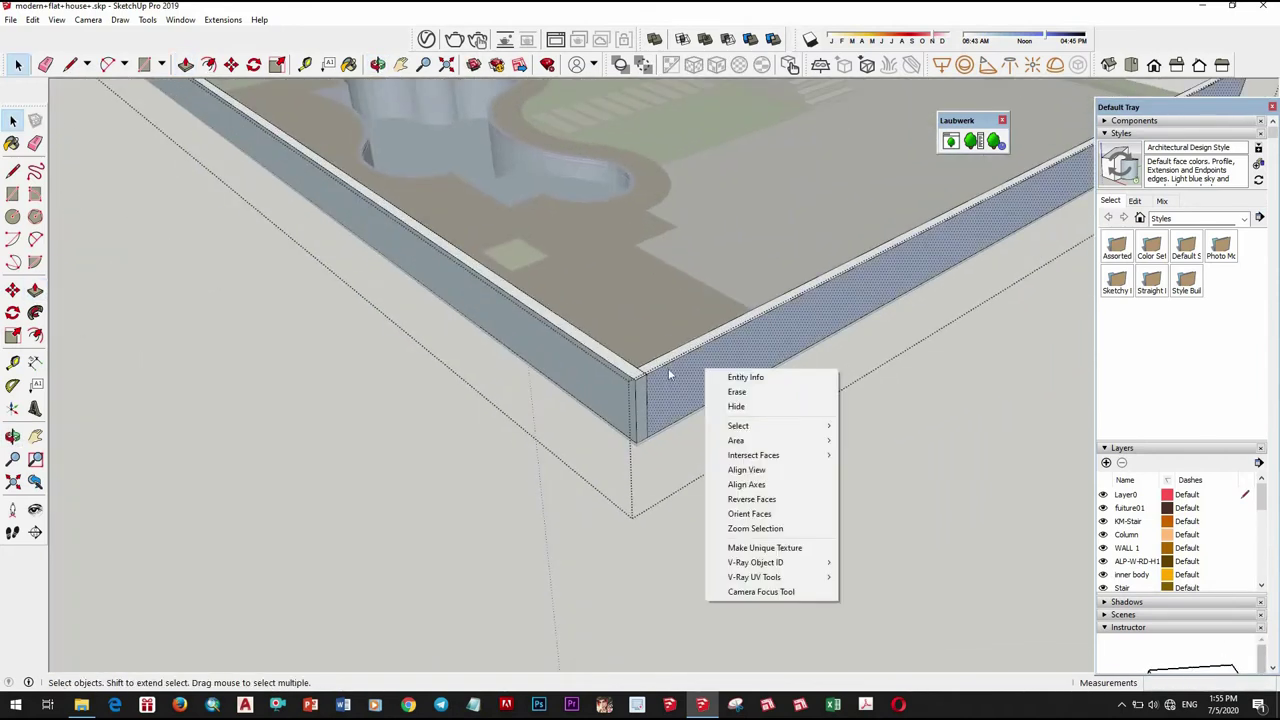
click(671, 360)
right_click(670, 357)
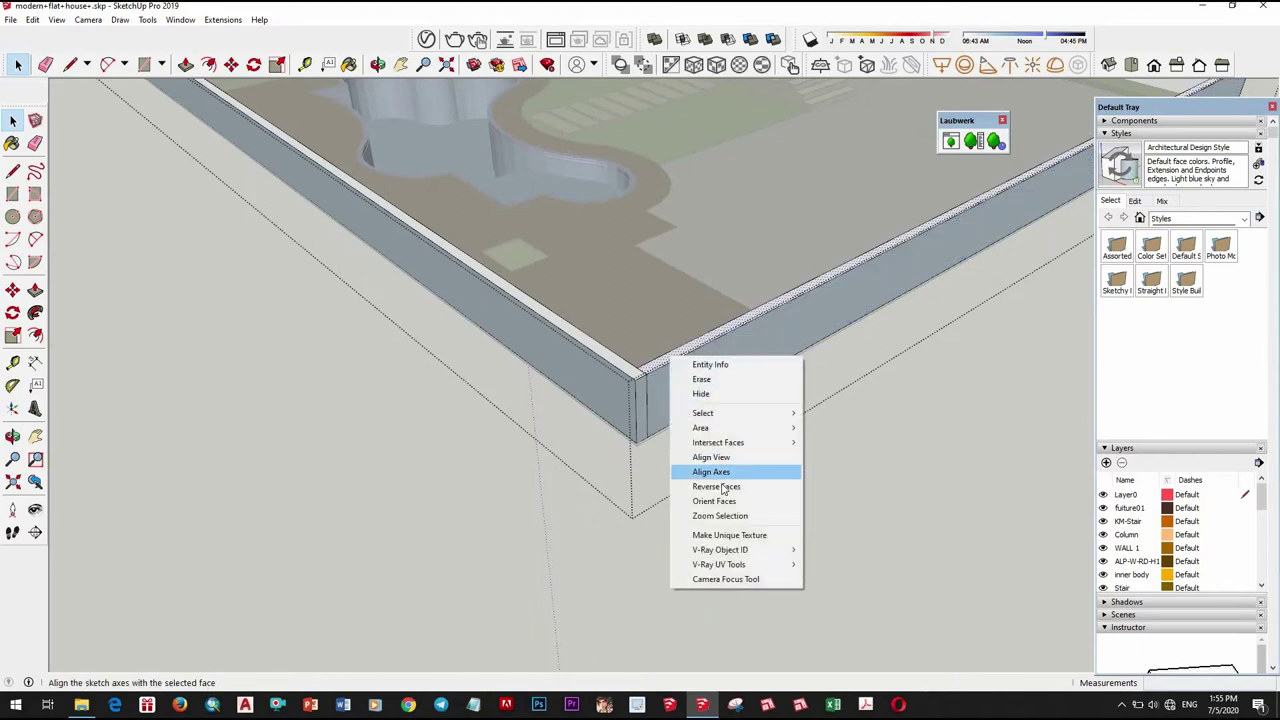
click(718, 486)
right_click(673, 355)
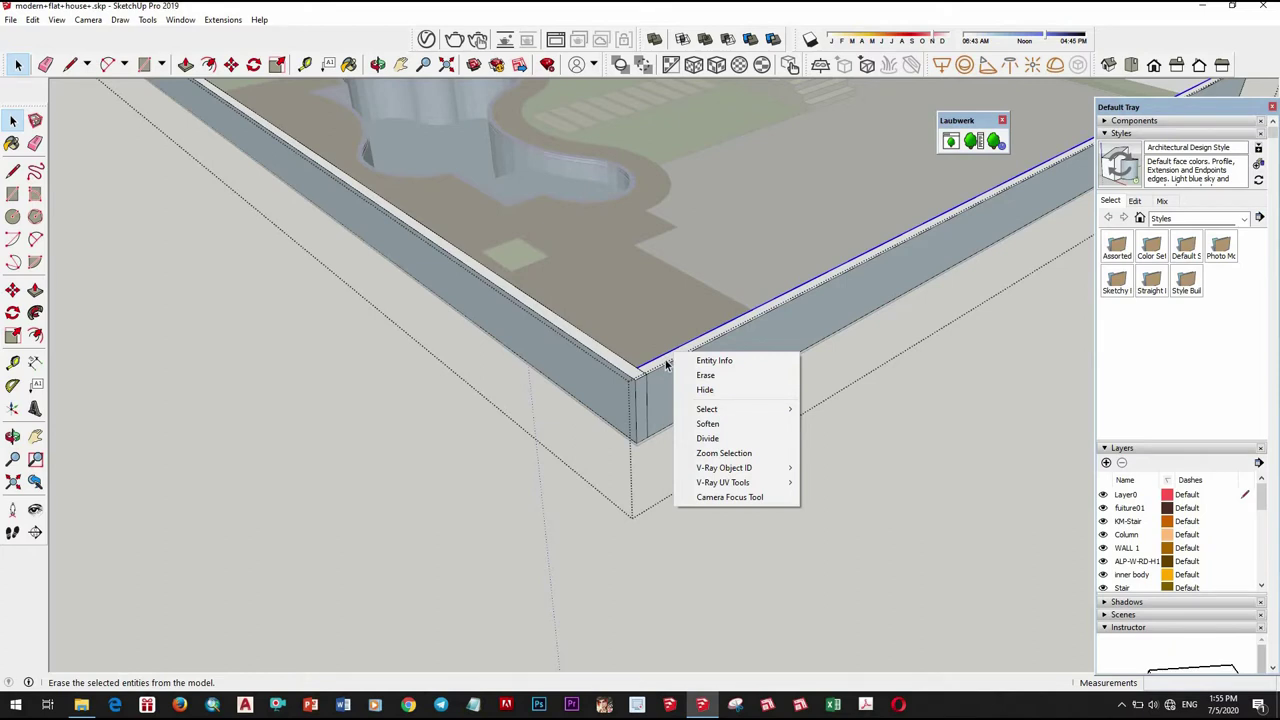
click(666, 364)
right_click(667, 362)
click(718, 506)
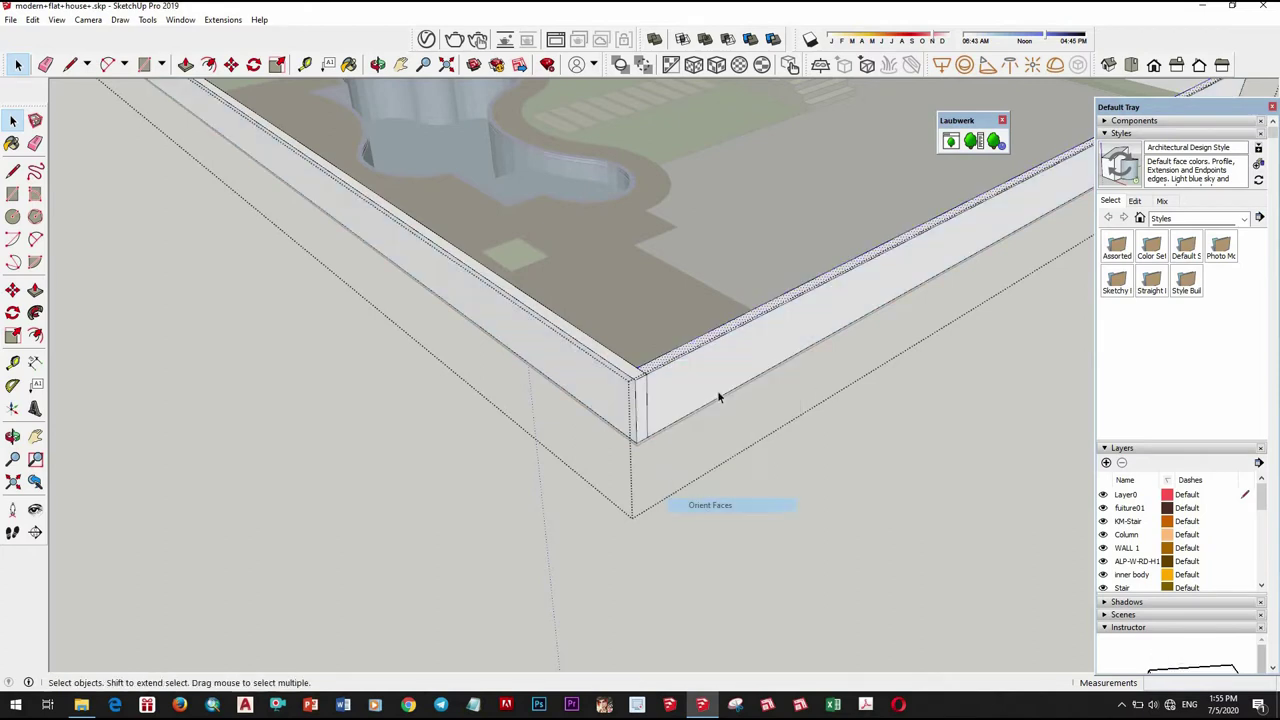
Erase the stray edges where the two wall sections meet at the corner
scroll(763, 470, down, 3)
scroll(643, 466, up, 2)
scroll(655, 484, up, 3)
scroll(655, 484, up, 2)
key(e)
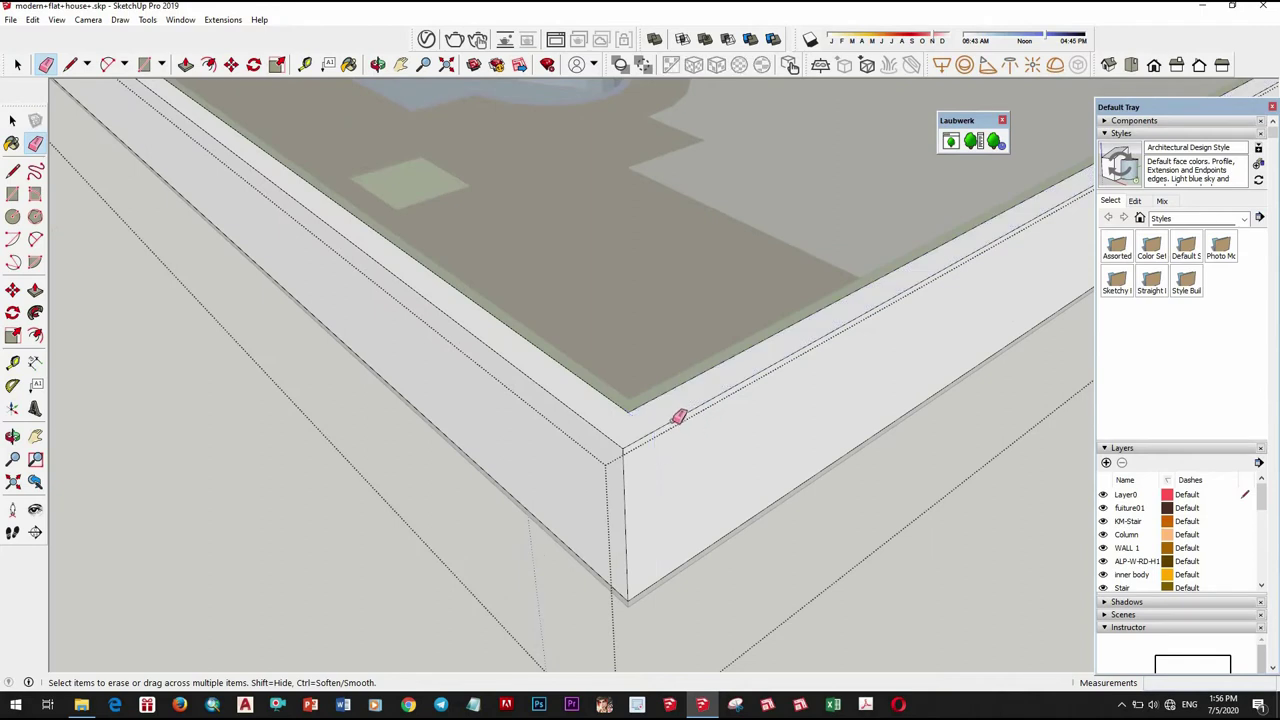
scroll(678, 417, down, 3)
scroll(743, 400, down, 2)
scroll(751, 363, up, 3)
scroll(754, 318, up, 3)
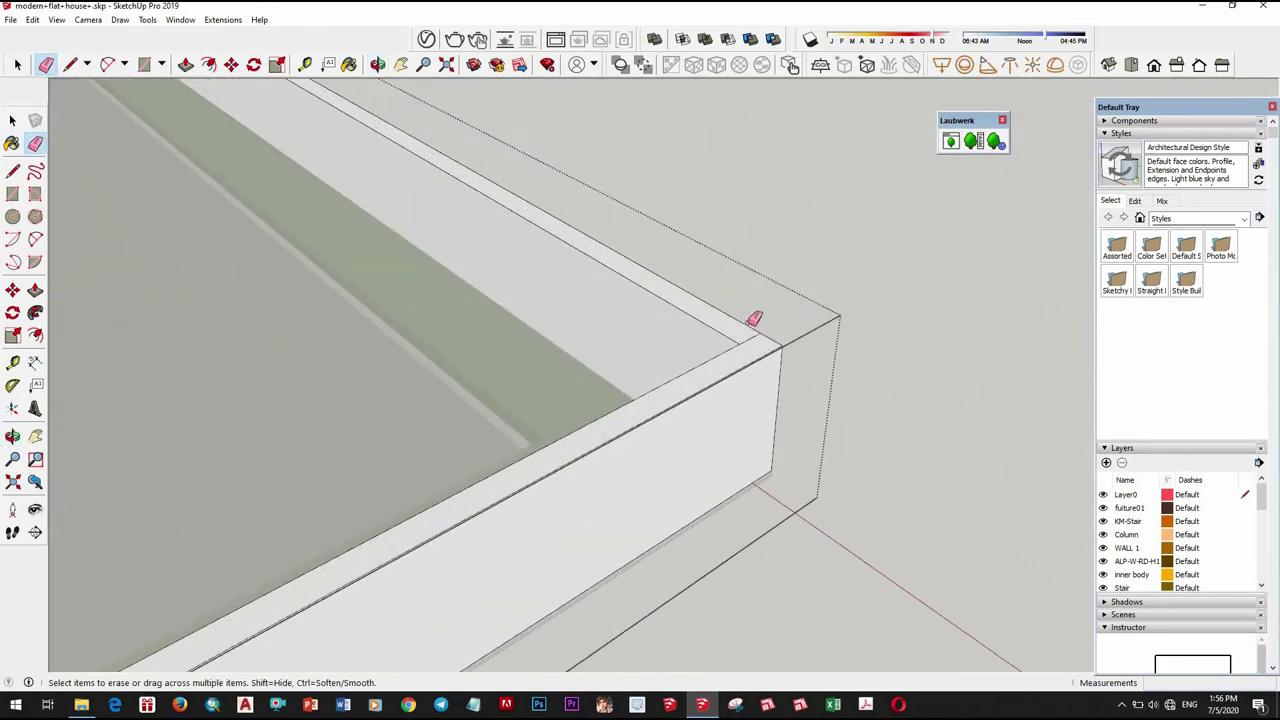
scroll(754, 318, up, 1)
middle_drag(337, 398, 628, 402)
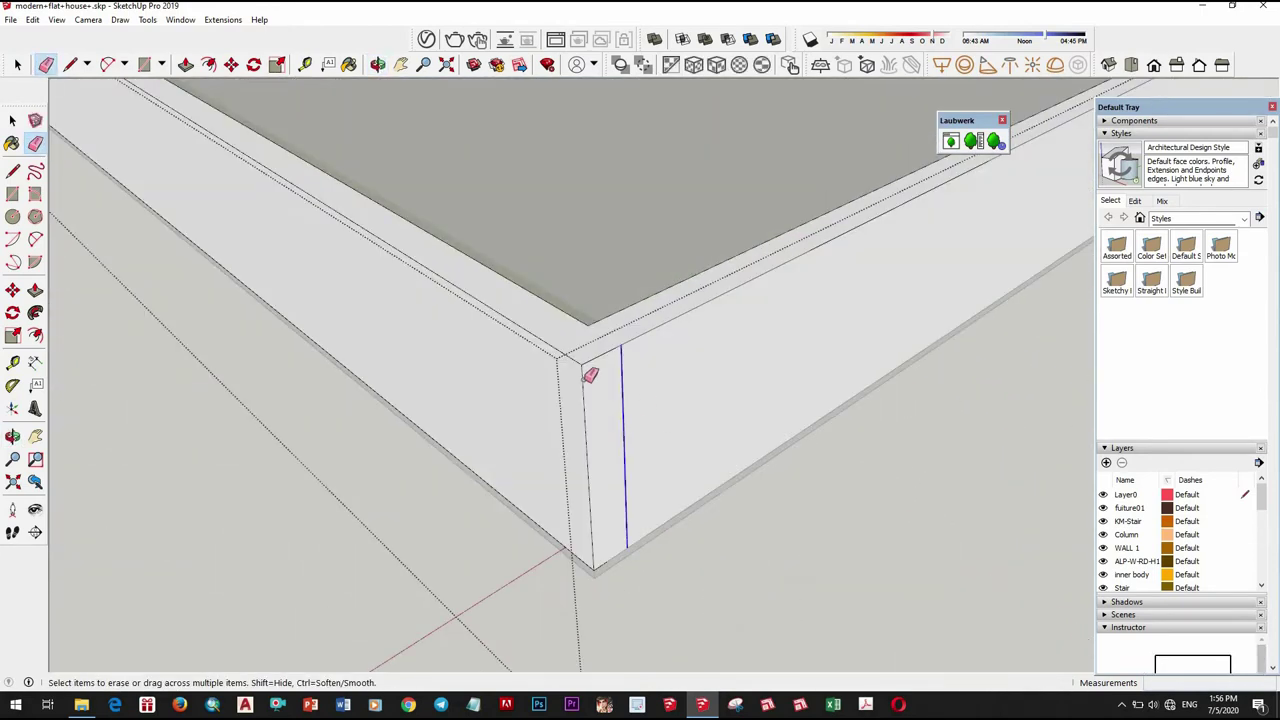
scroll(875, 466, down, 3)
Orbit back out to view the whole house with its boundary wall
key(space)
scroll(814, 477, down, 2)
scroll(760, 386, down, 3)
mouse_move(760, 386)
middle_down()
mouse_move(512, 382)
mouse_move(608, 403)
mouse_move(714, 457)
middle_up()
scroll(720, 466, up, 1)
Position the camera at eye height on the road in front of the villa
scroll(710, 500, up, 3)
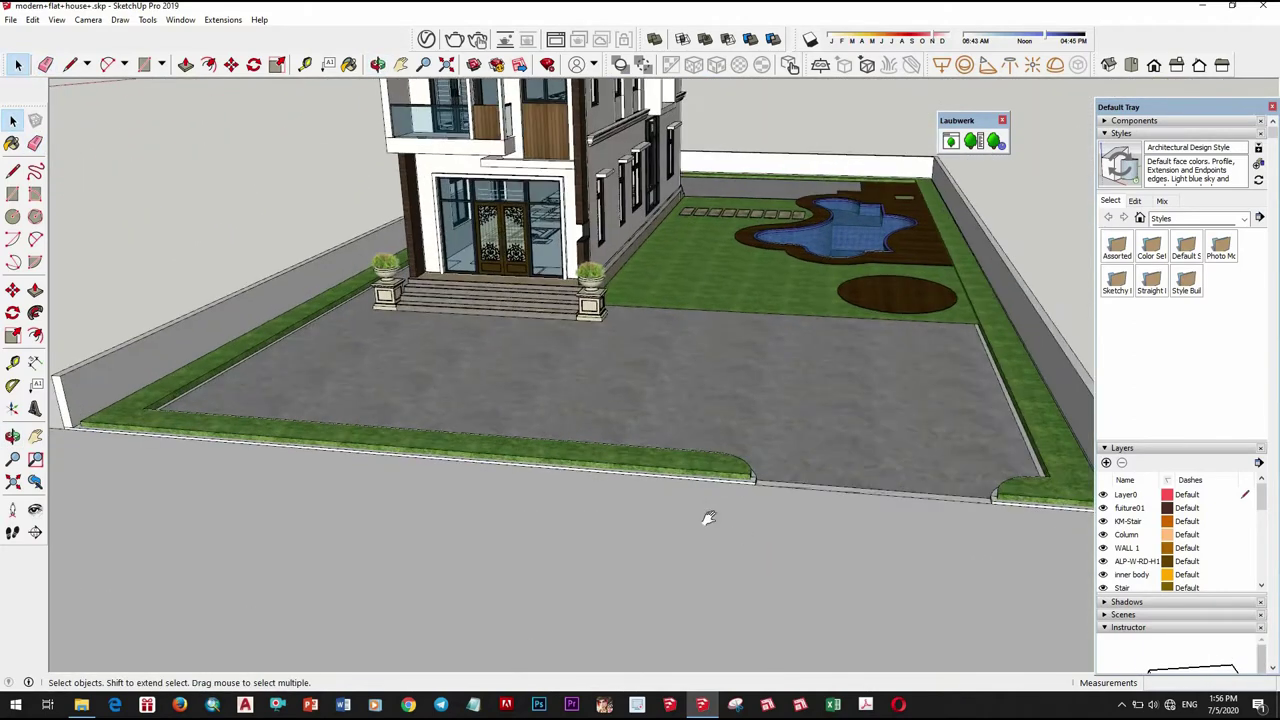
scroll(708, 518, down, 3)
mouse_move(617, 454)
middle_down()
mouse_move(678, 435)
mouse_move(686, 523)
mouse_move(17, 216)
middle_up()
scroll(677, 489, up, 3)
scroll(677, 489, down, 3)
scroll(684, 464, up, 3)
scroll(684, 464, down, 3)
scroll(686, 523, down, 3)
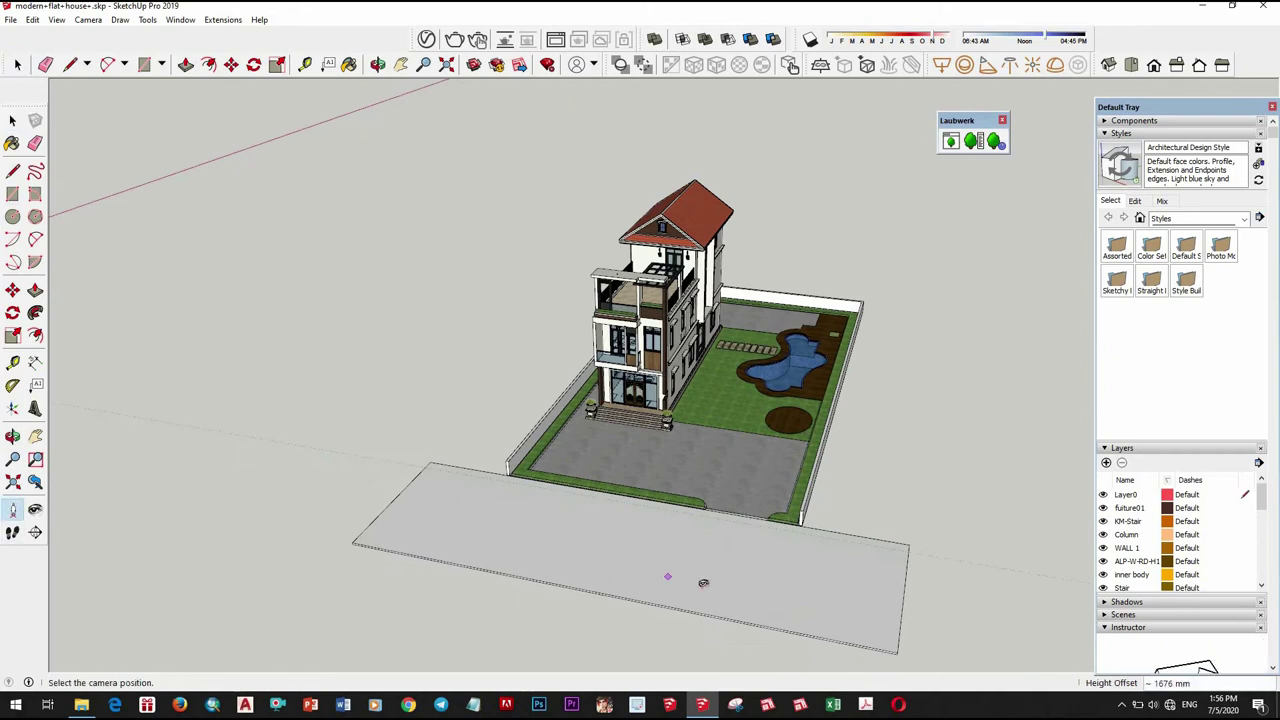
click(703, 583)
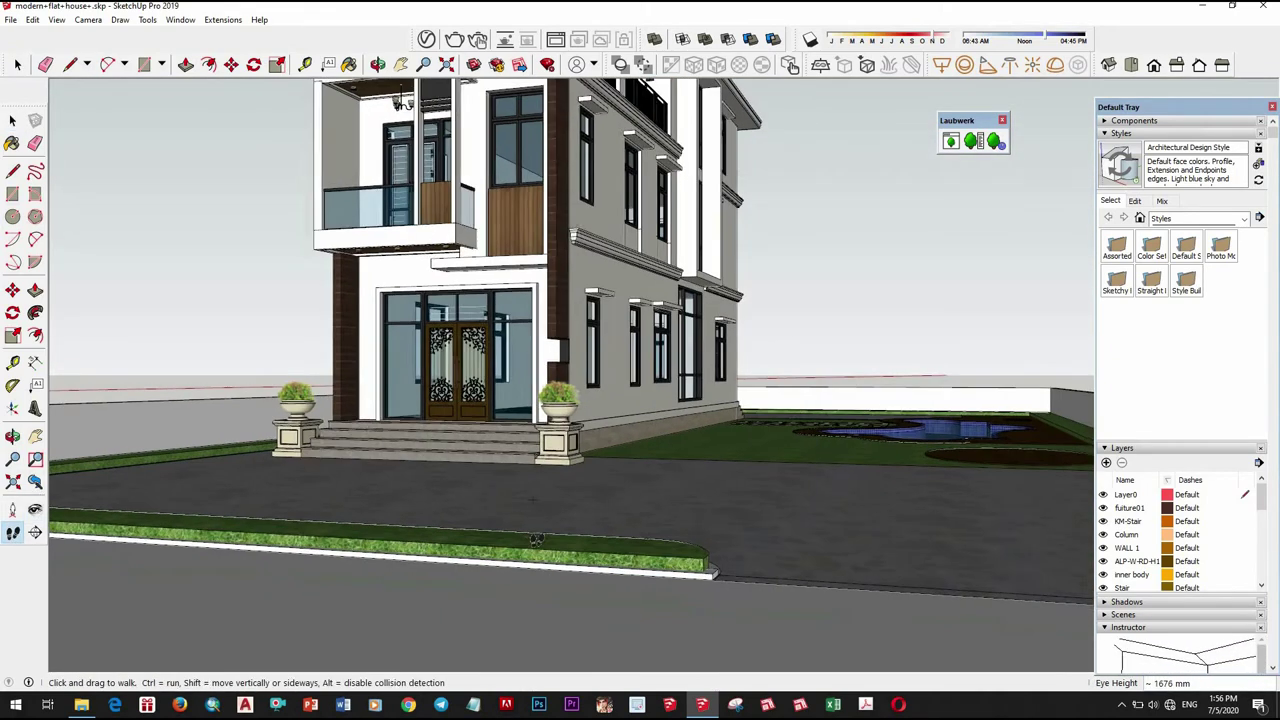
Walk the camera toward the villa front and look up to show its top
mouse_move(533, 530)
mouse_down()
mouse_move(493, 477)
mouse_move(681, 495)
mouse_move(680, 552)
mouse_move(670, 497)
mouse_move(660, 505)
mouse_move(707, 160)
mouse_up()
click(35, 509)
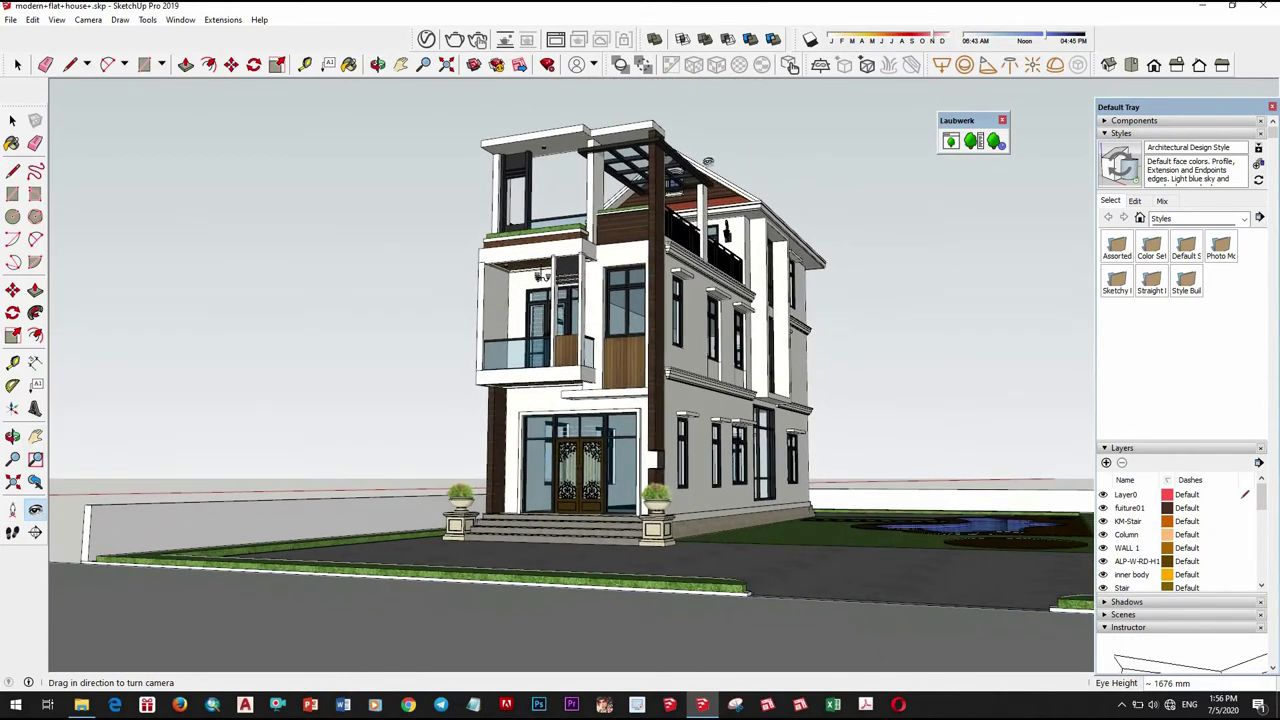
click(87, 20)
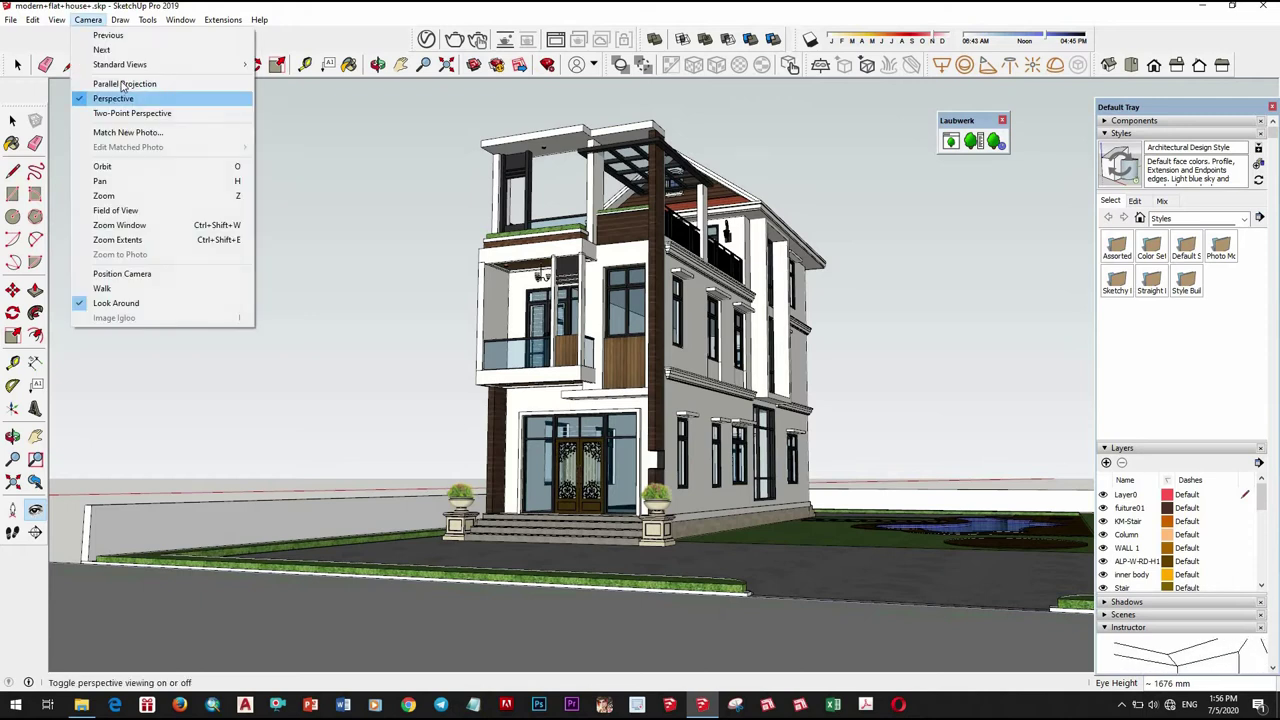
Switch to two-point perspective and pan and walk to frame the villa front
click(132, 113)
drag(680, 265, 692, 386)
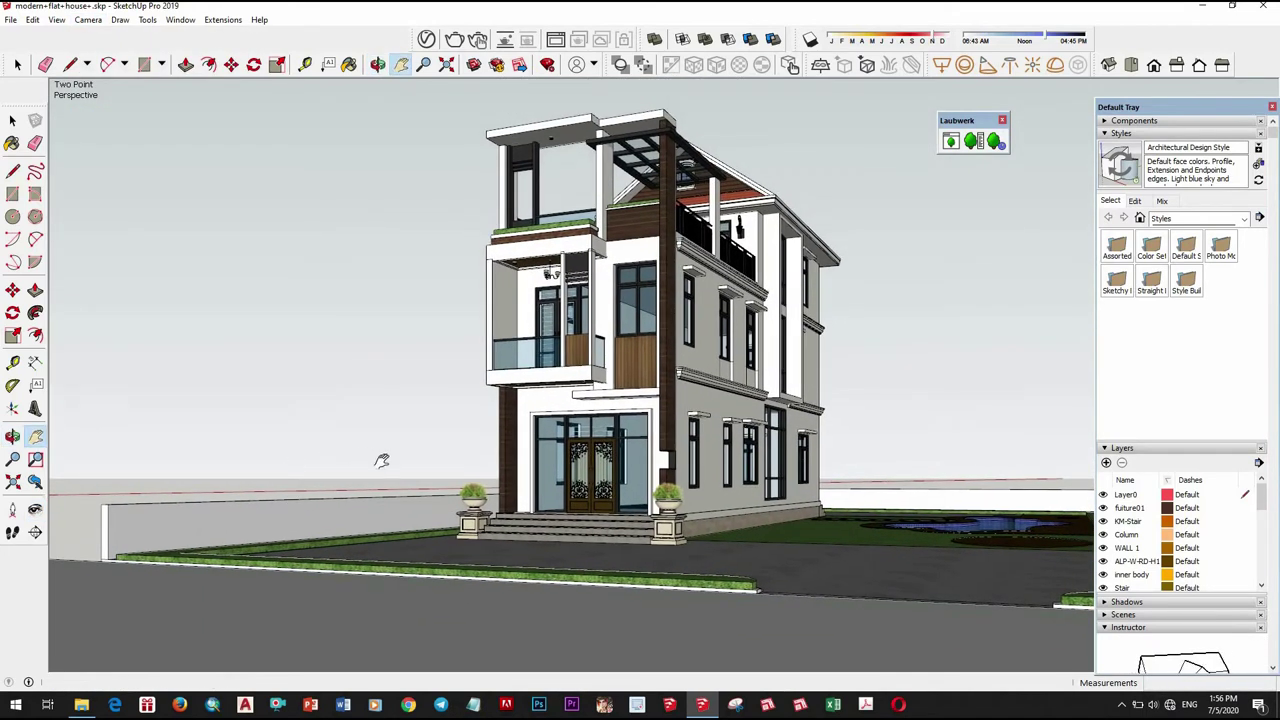
drag(382, 461, 424, 467)
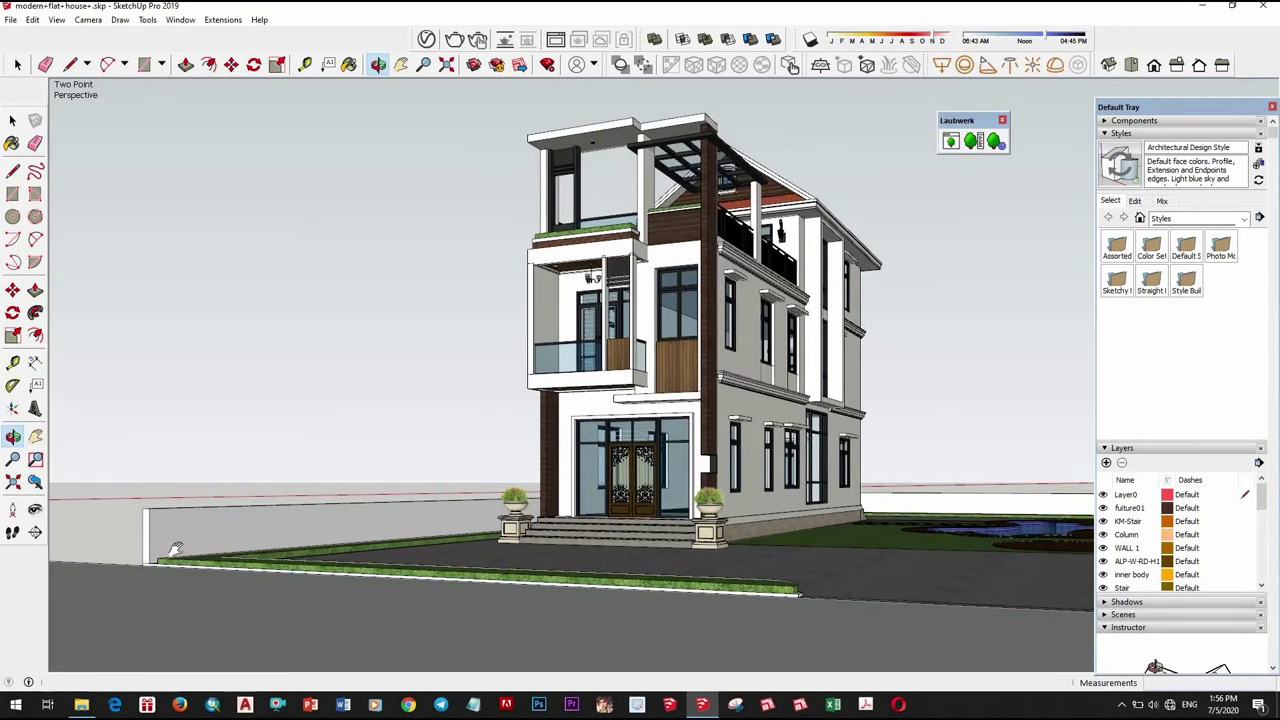
mouse_move(803, 591)
mouse_down()
mouse_move(836, 575)
mouse_move(694, 508)
mouse_up()
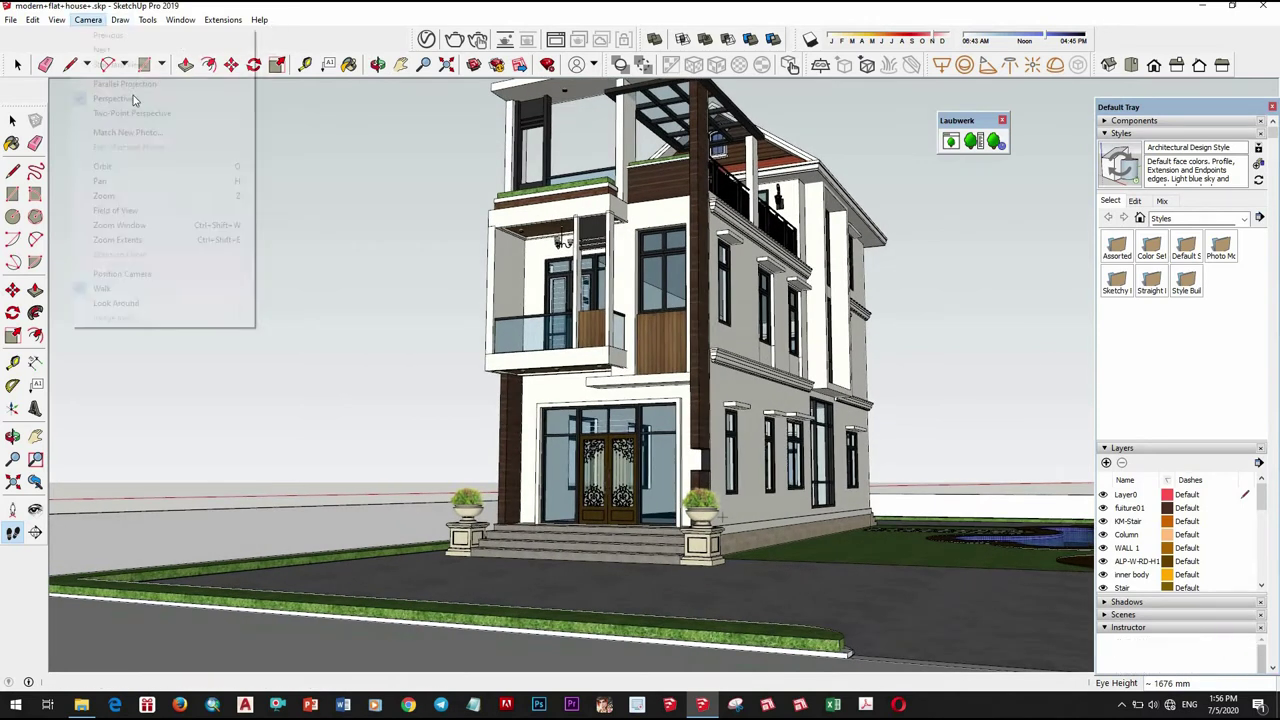
click(132, 112)
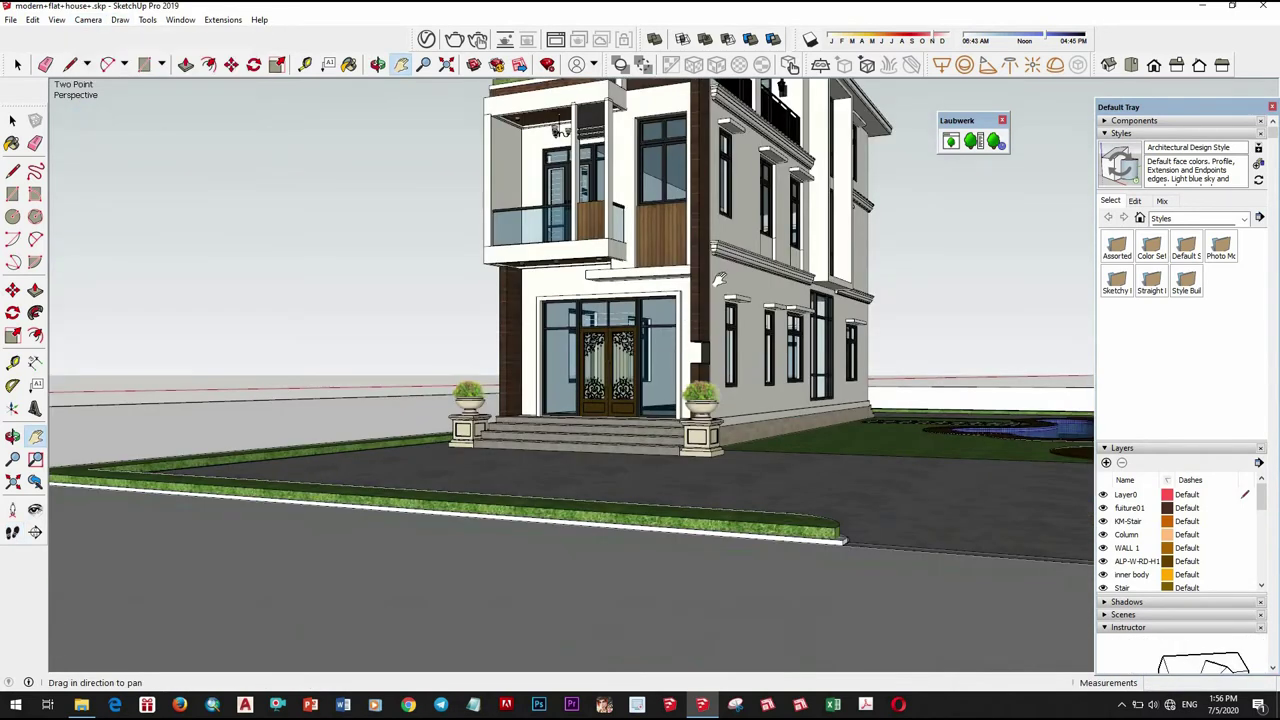
drag(730, 395, 732, 400)
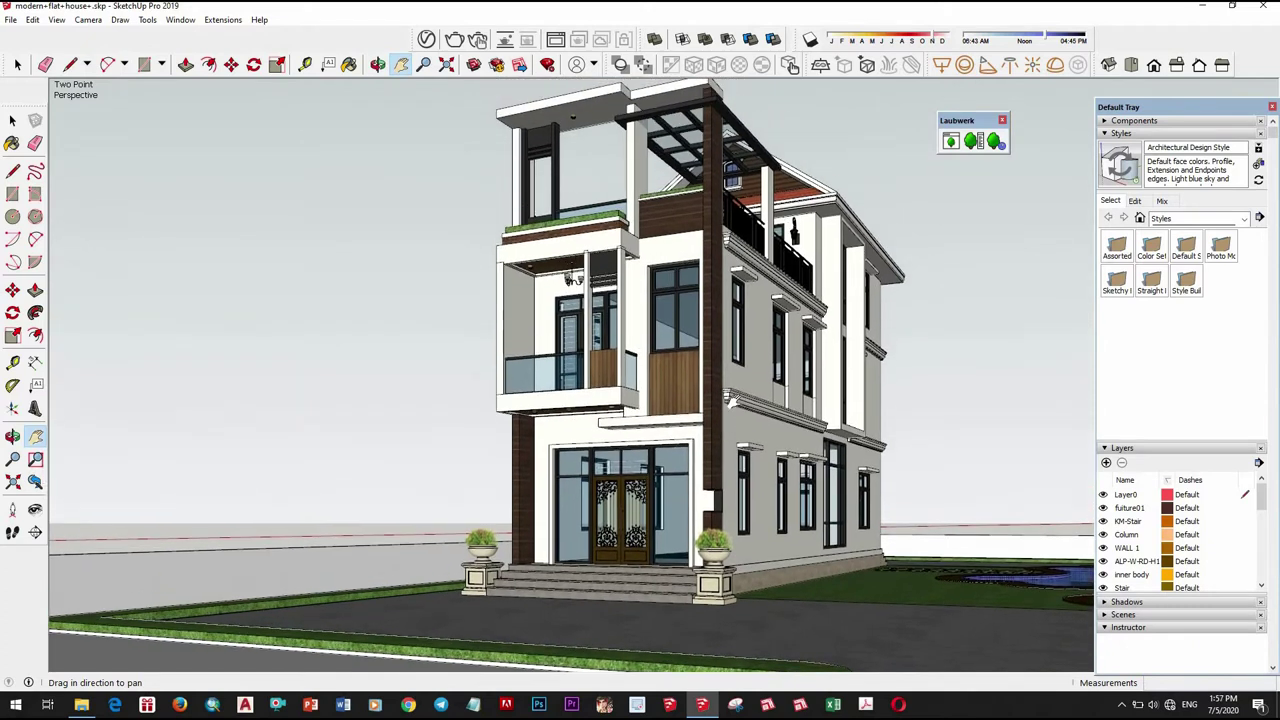
drag(731, 405, 732, 435)
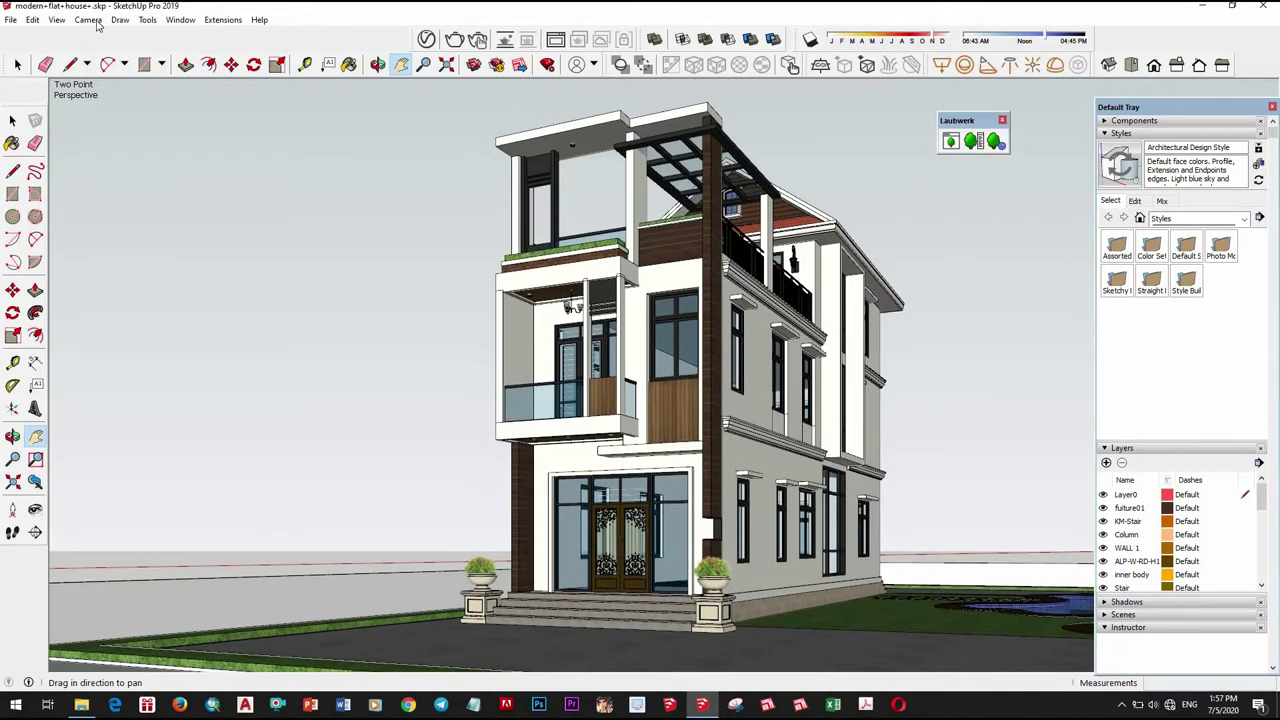
Add the framed view as Scene 1
click(88, 20)
click(59, 77)
click(57, 20)
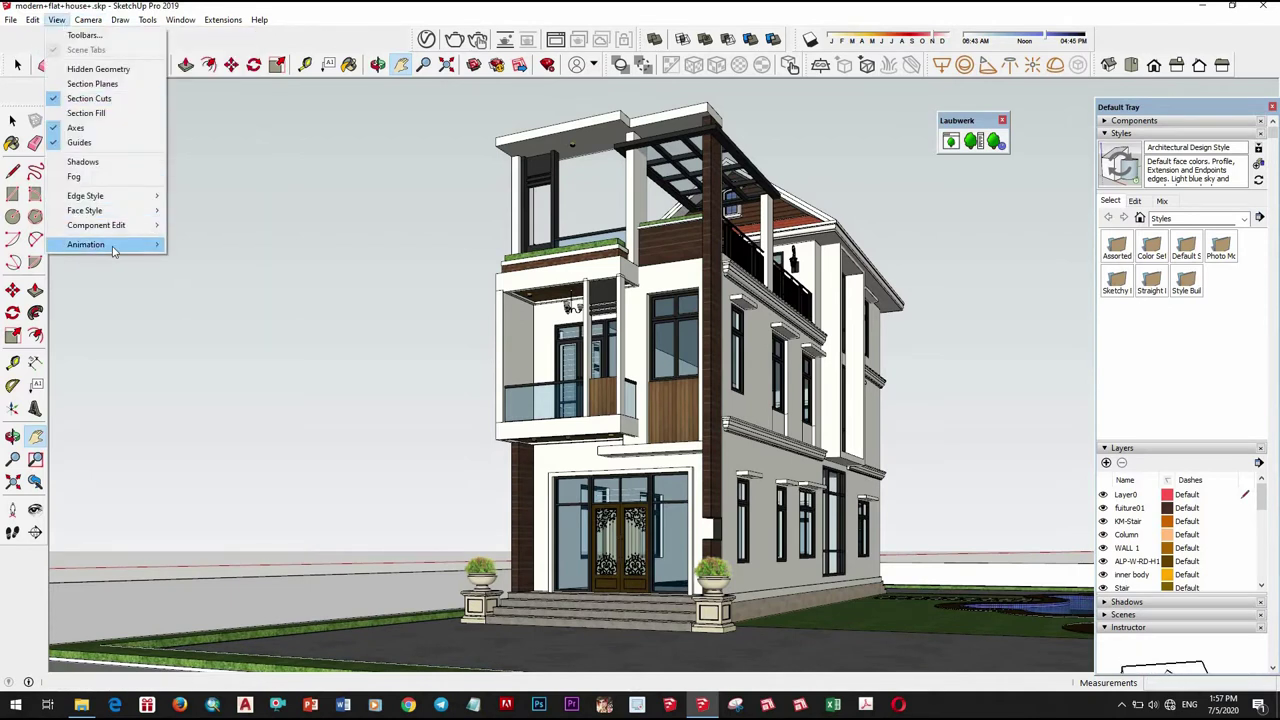
click(207, 244)
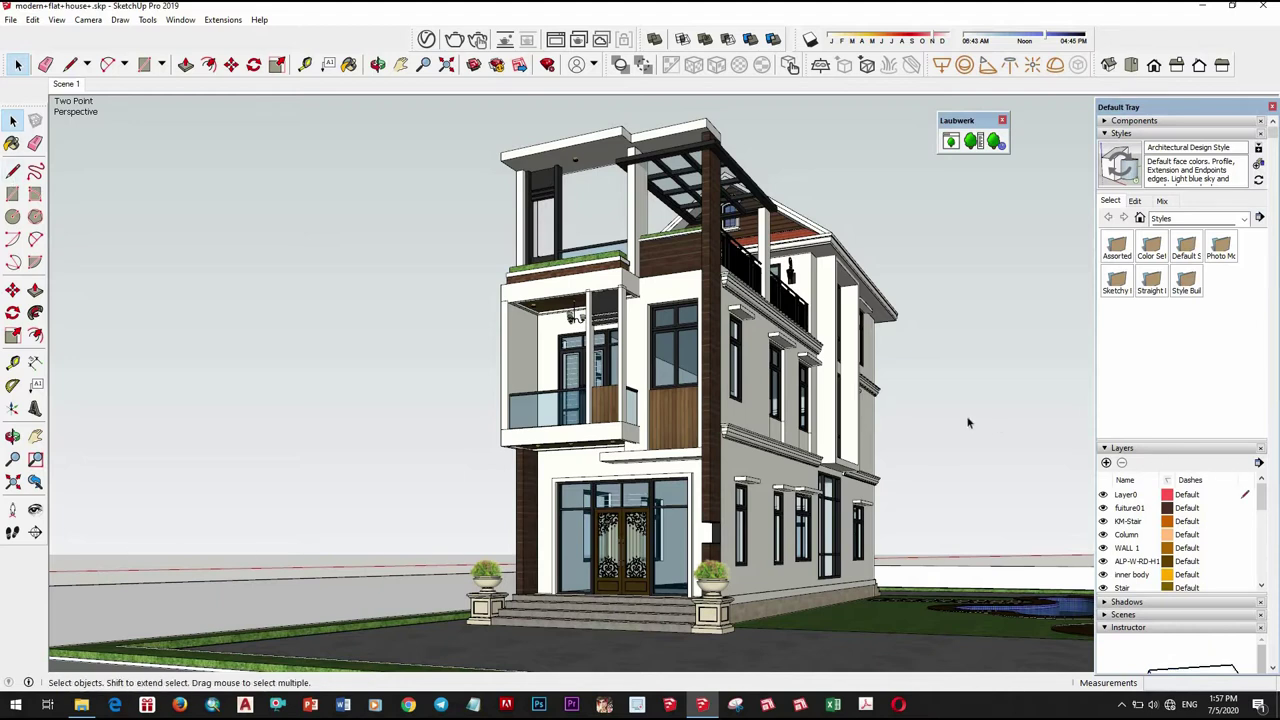
Open the V-Ray material editor and sample the forecourt's Pavers Flagstone Gray material
key(b)
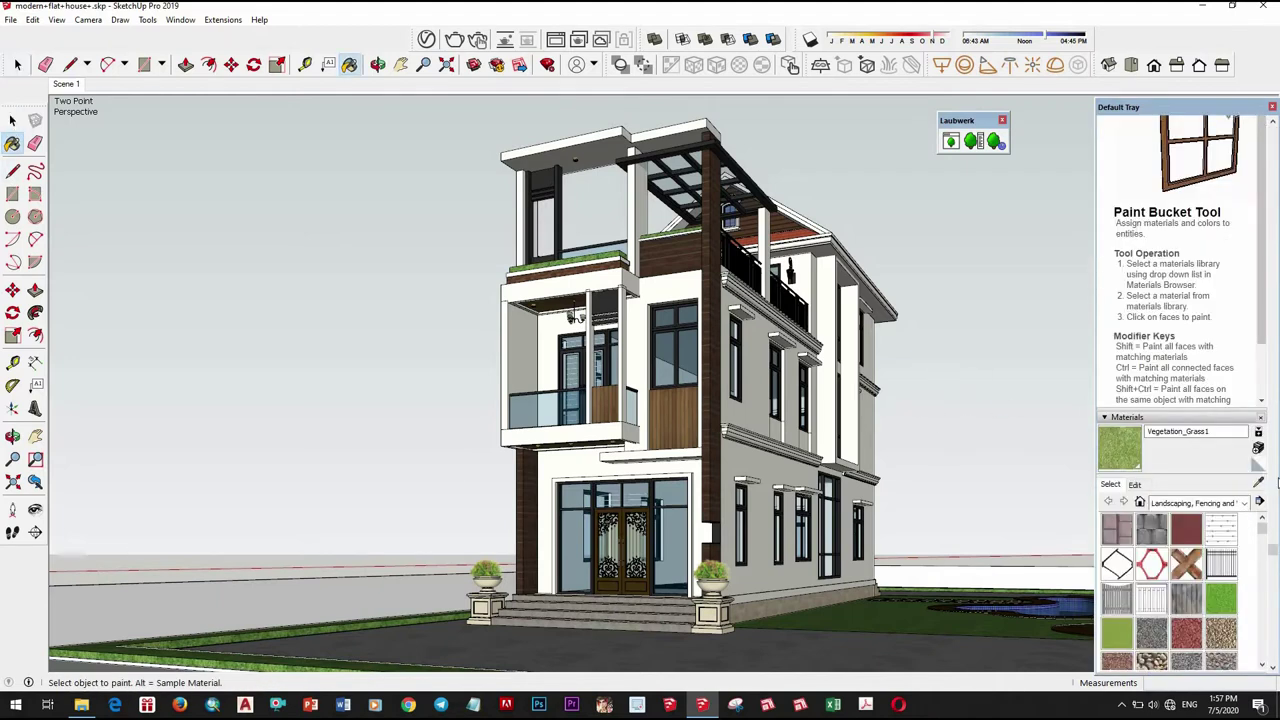
click(1259, 483)
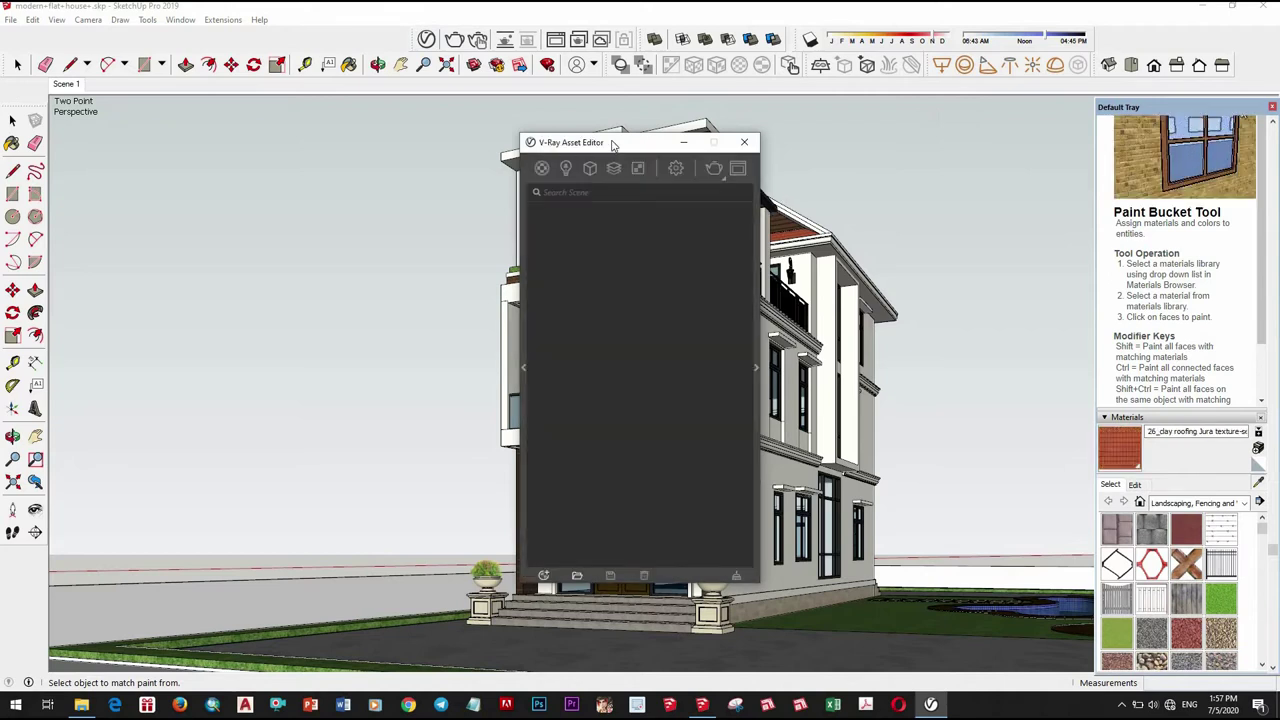
drag(530, 142, 201, 130)
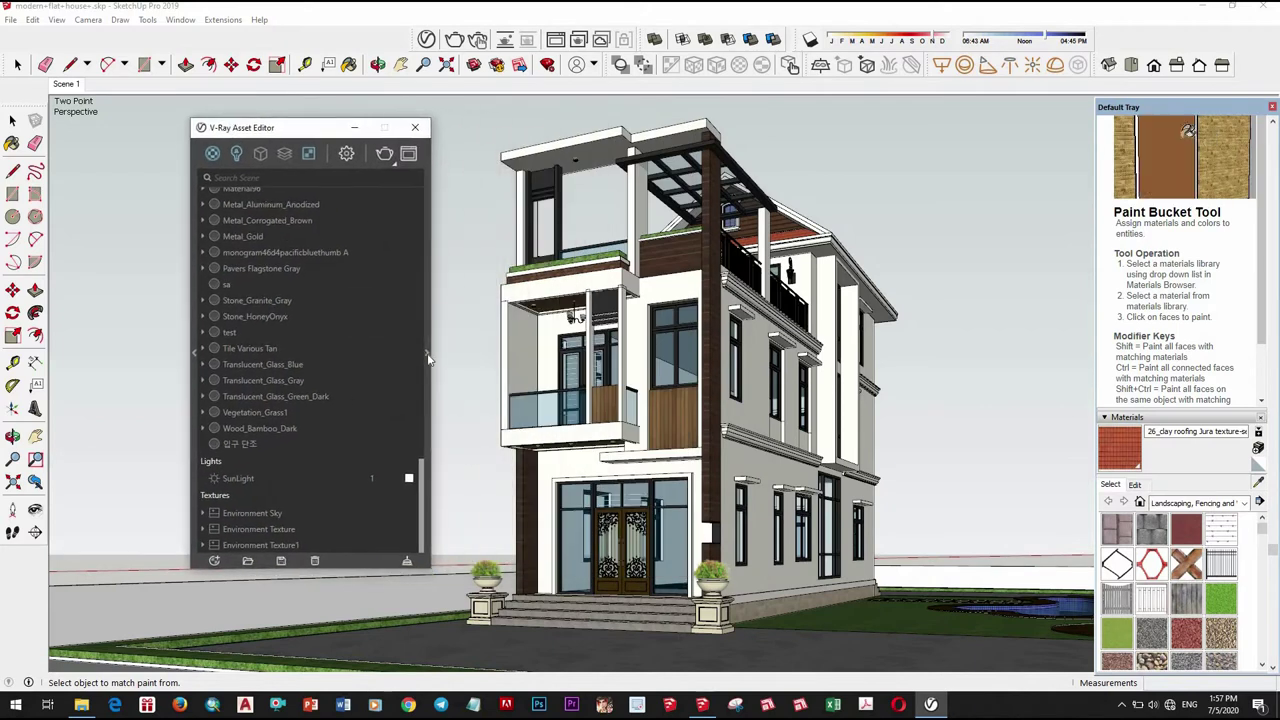
click(426, 352)
drag(310, 129, 164, 129)
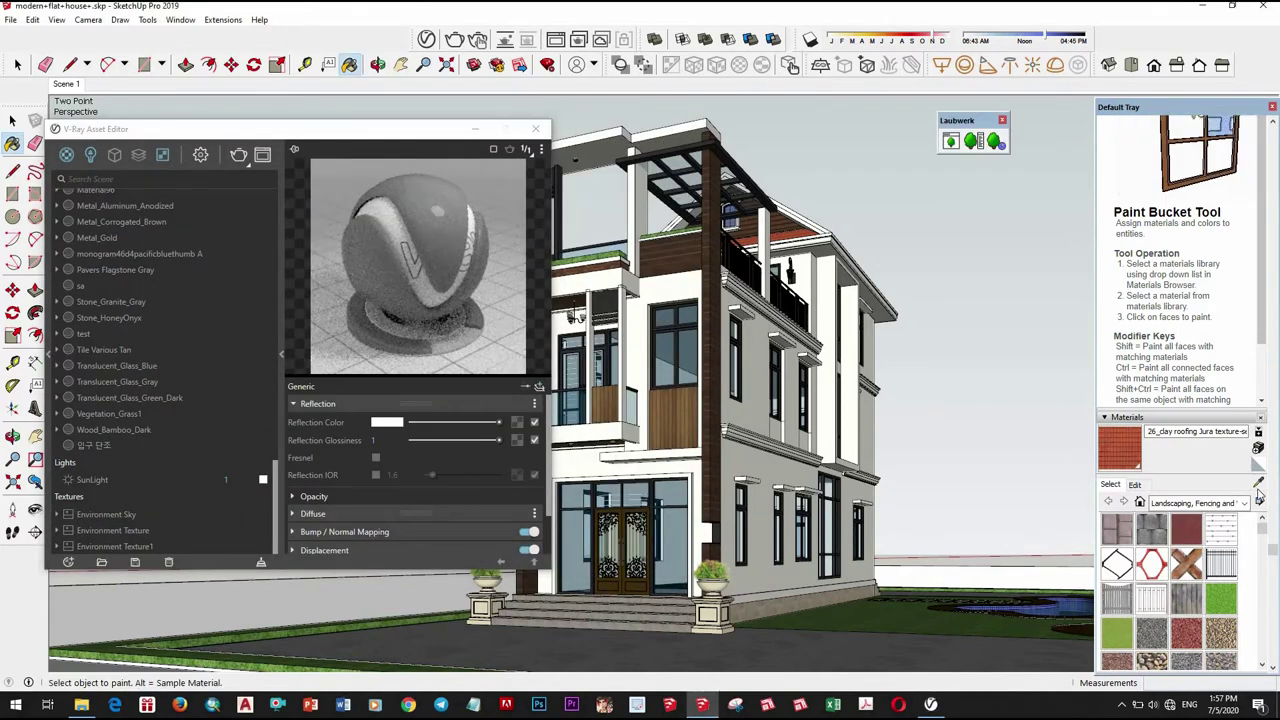
key(alt)
alt+click(658, 538)
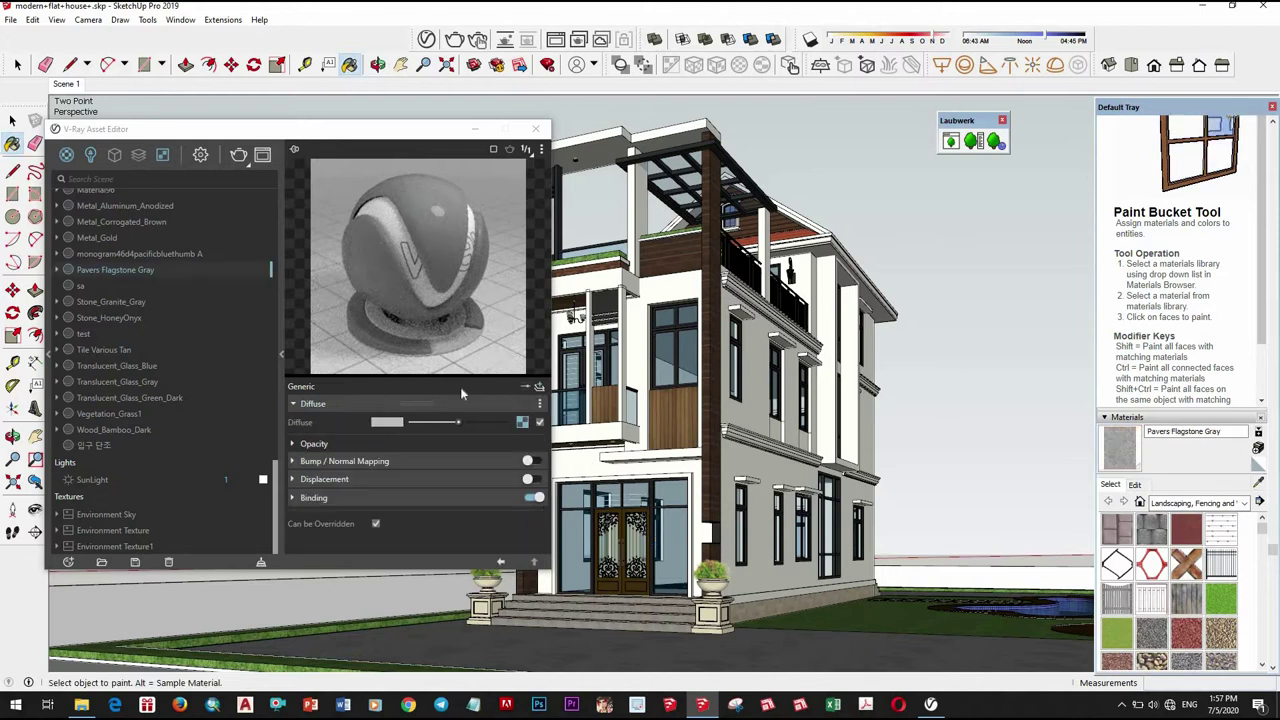
Clear the diffuse texture option and enable Bump / Normal Mapping at 0.38
right_click(521, 423)
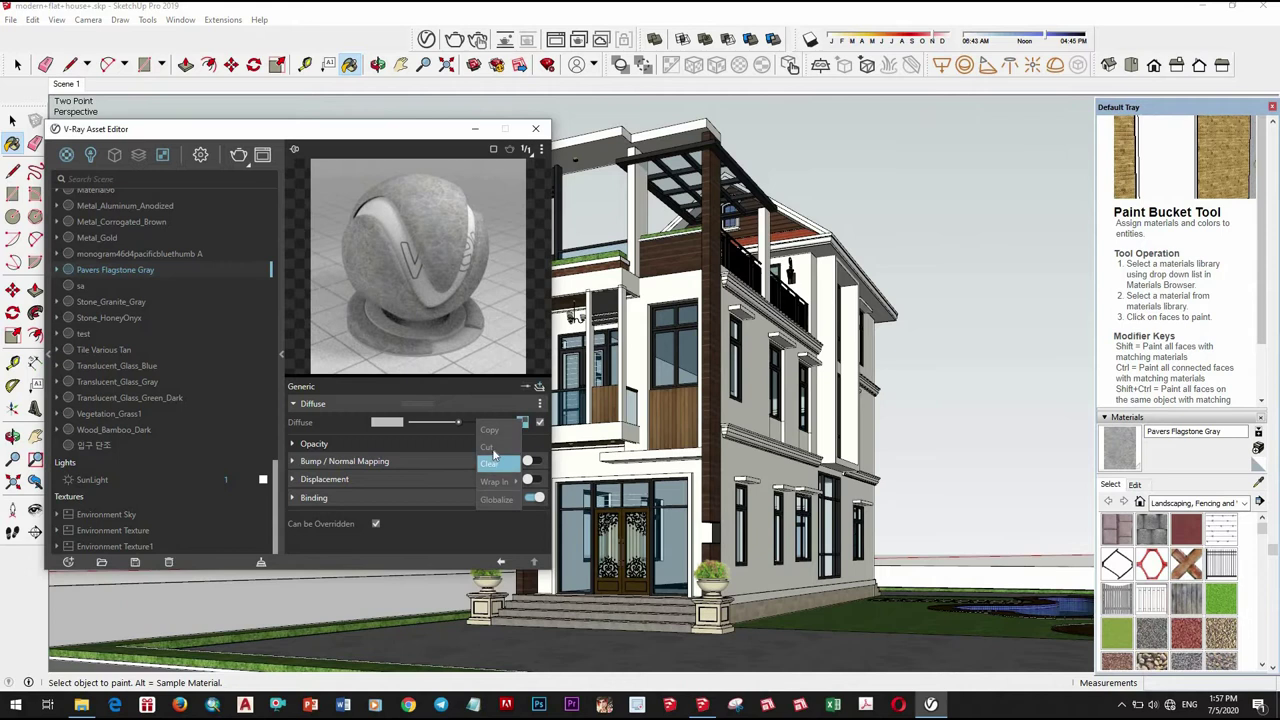
click(493, 455)
click(529, 464)
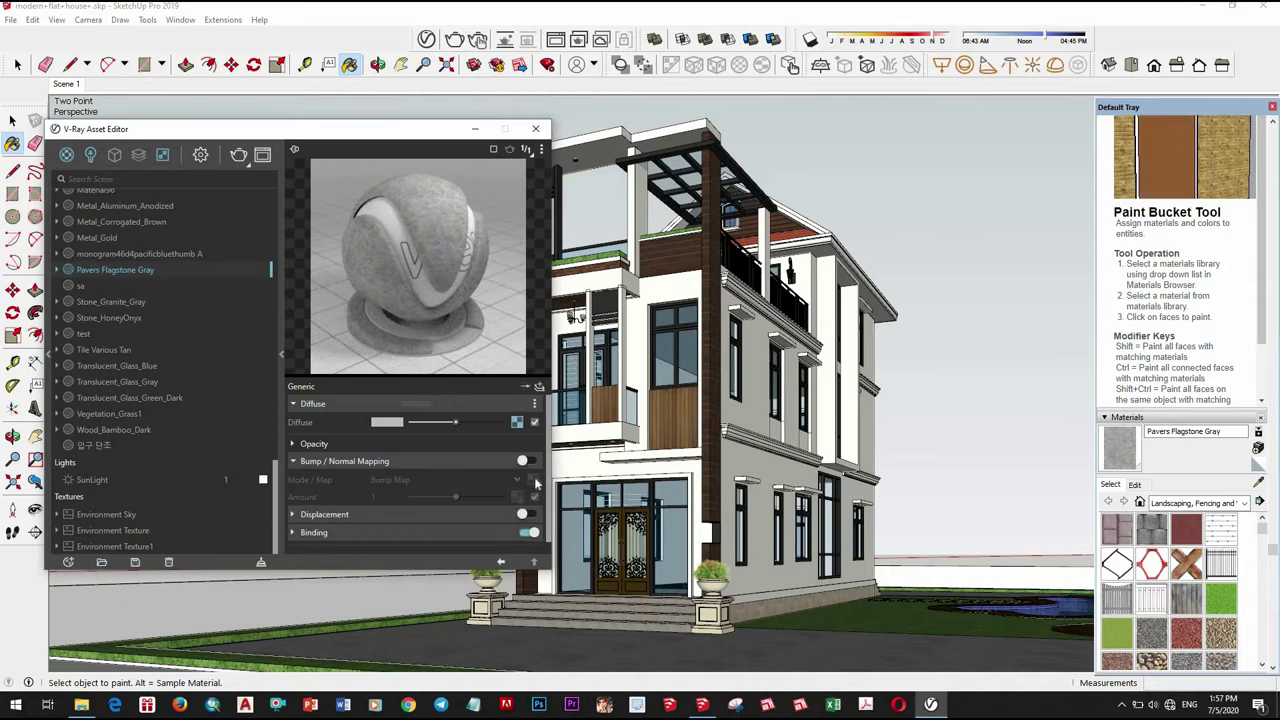
click(524, 461)
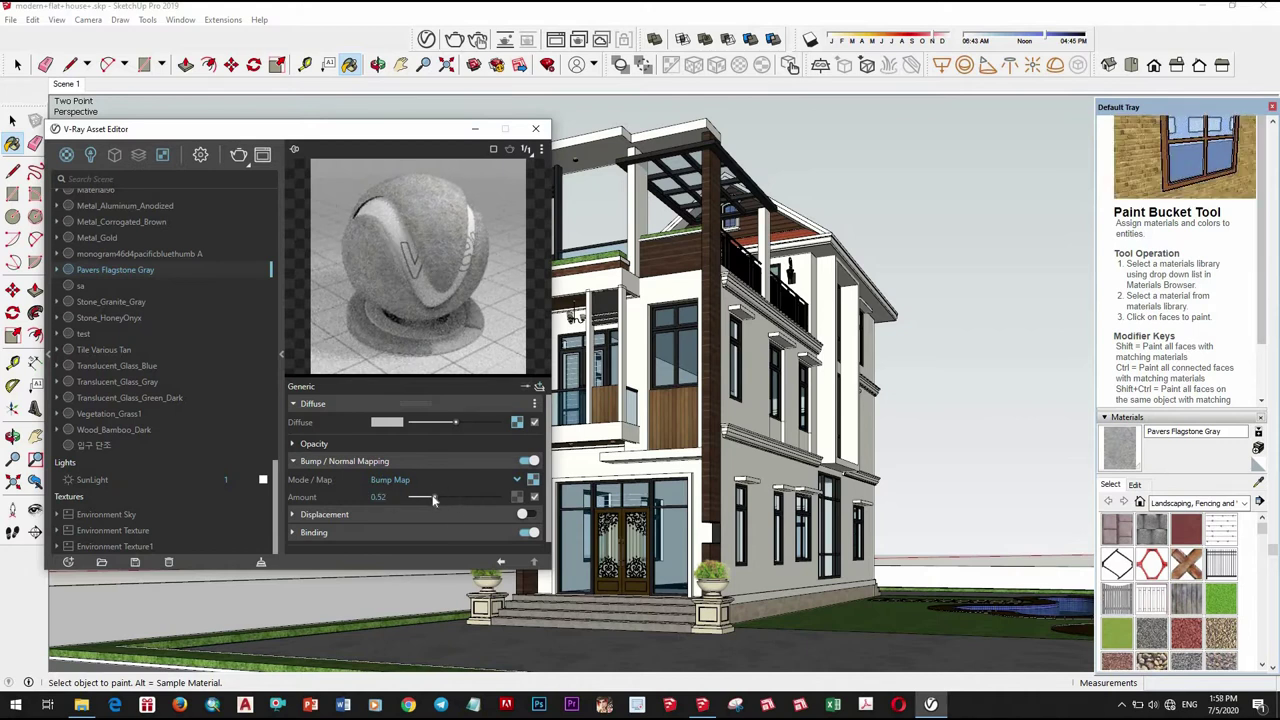
drag(431, 499, 426, 498)
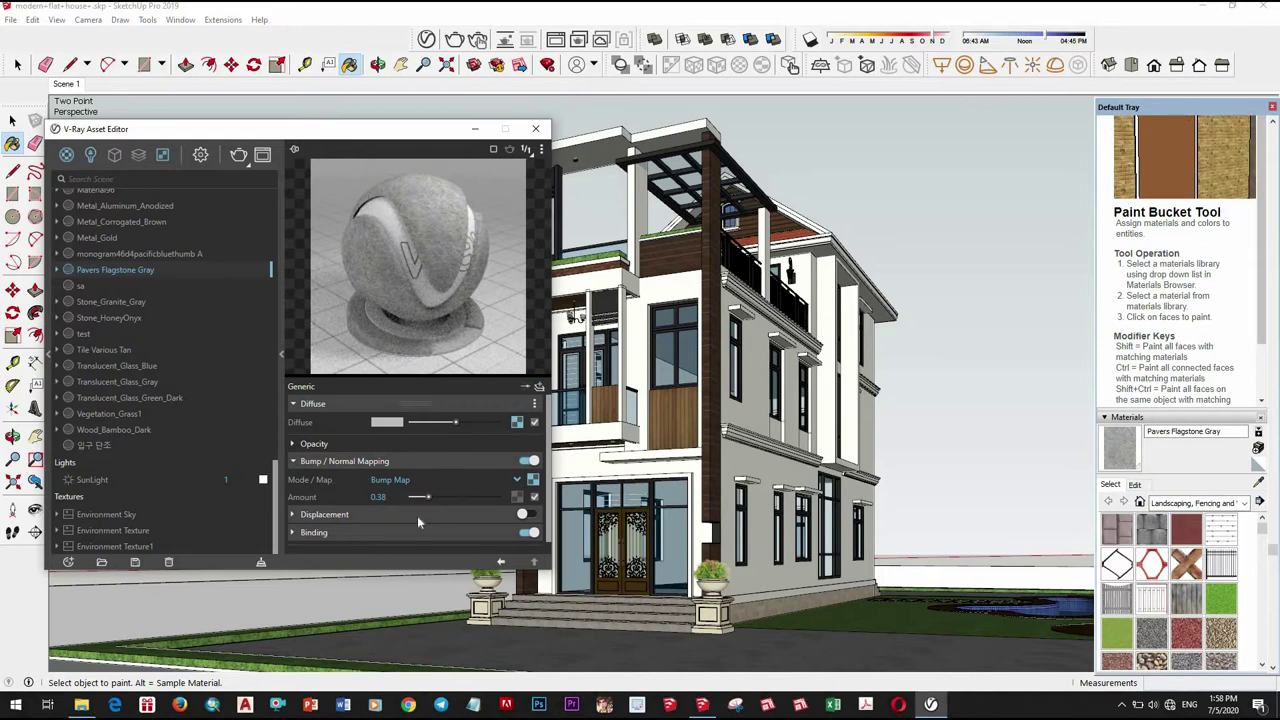
Set the reflection colour to grey with 0.8 glossiness
click(534, 404)
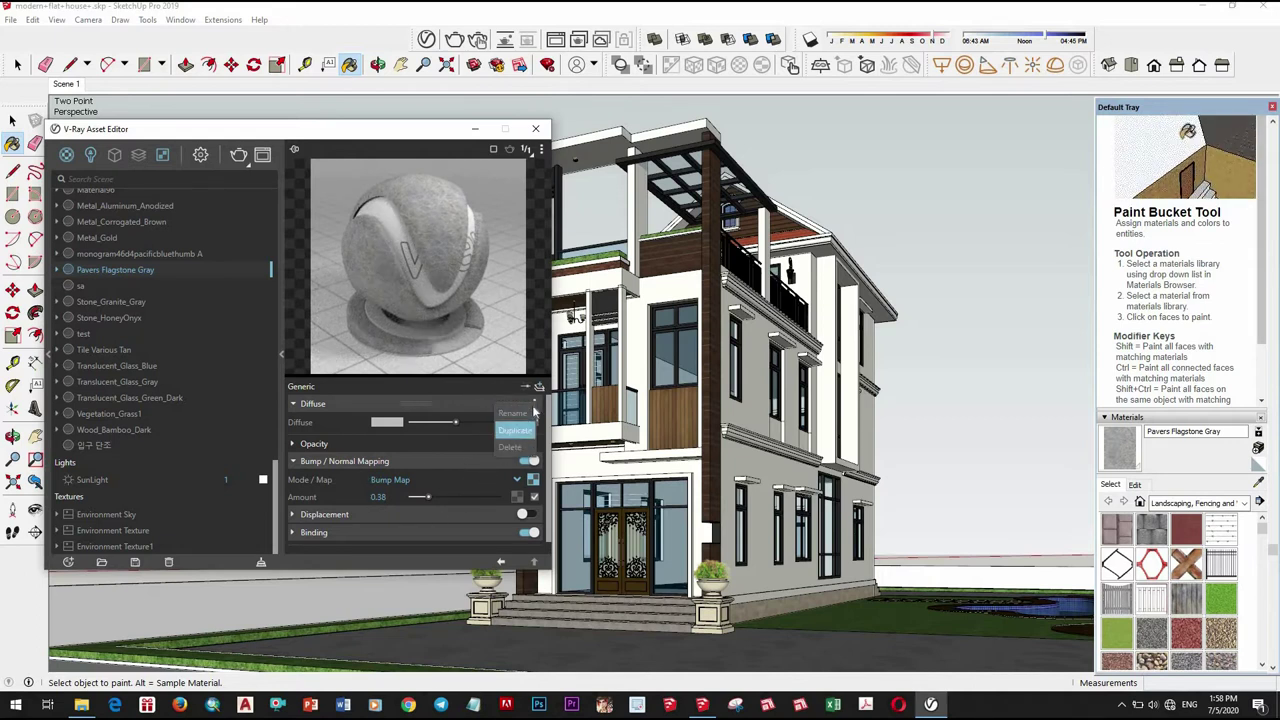
click(519, 430)
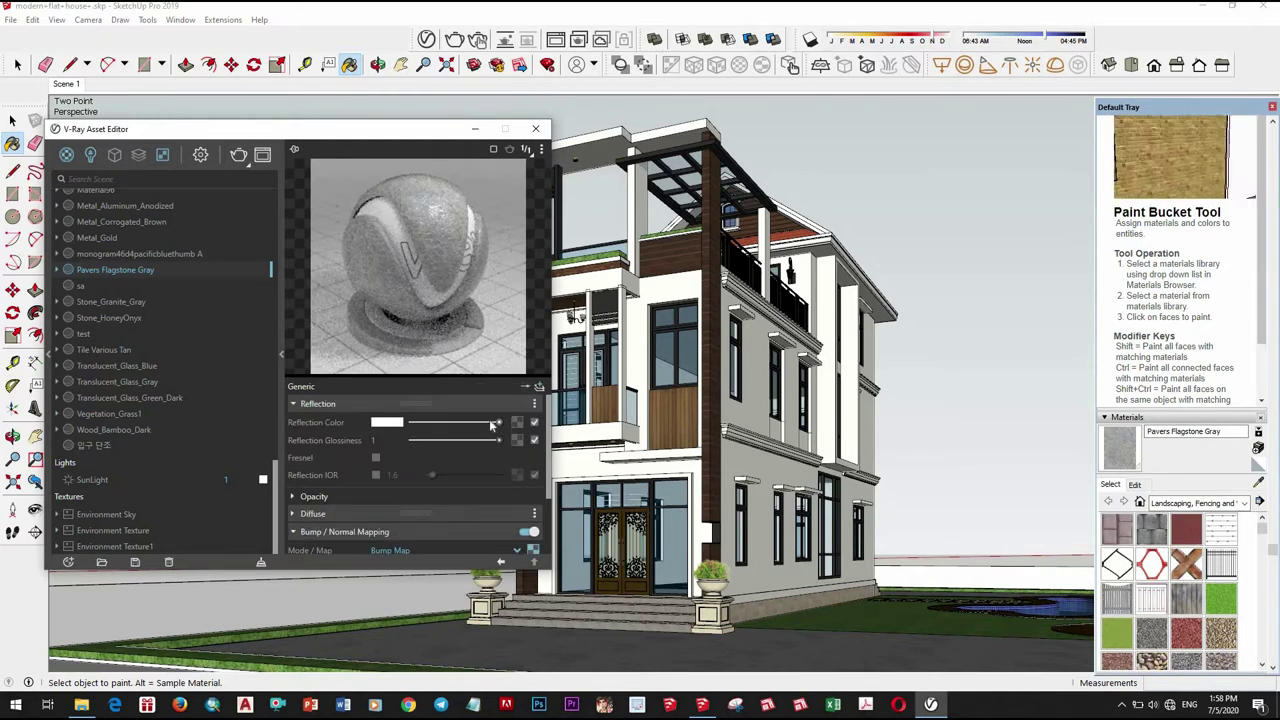
mouse_move(492, 425)
mouse_down()
mouse_move(460, 427)
mouse_move(482, 444)
mouse_up()
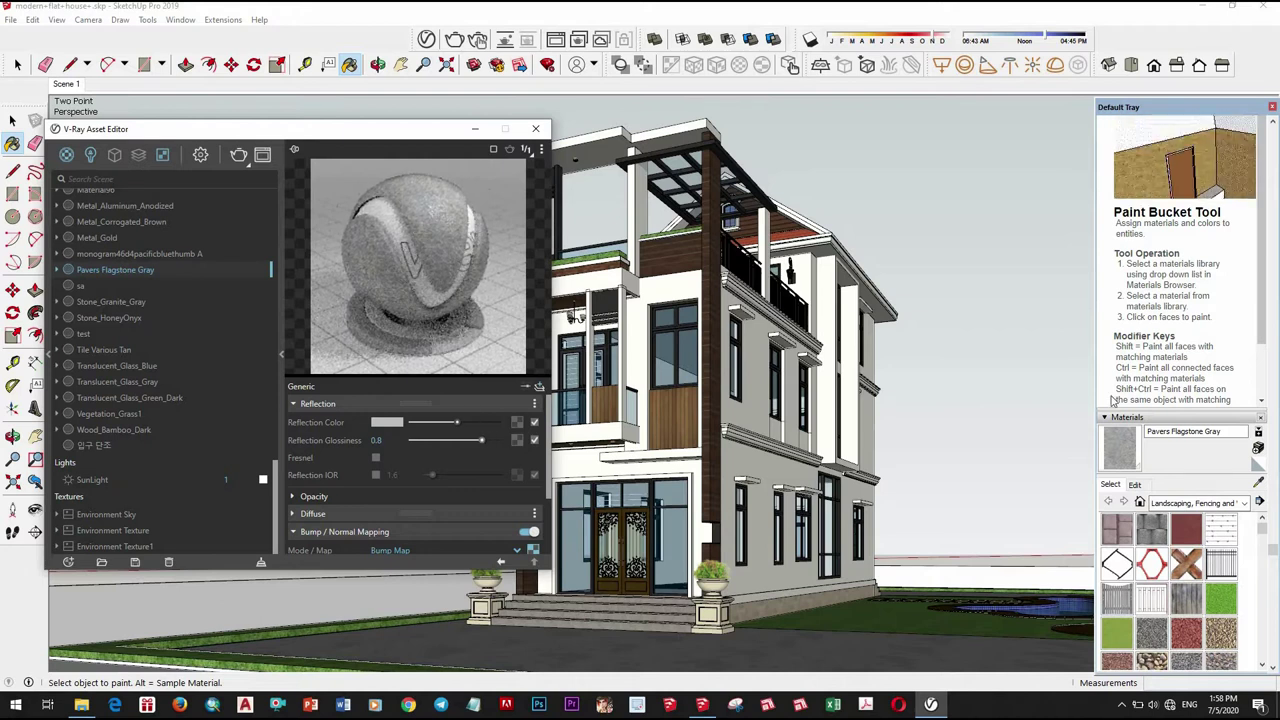
click(1258, 484)
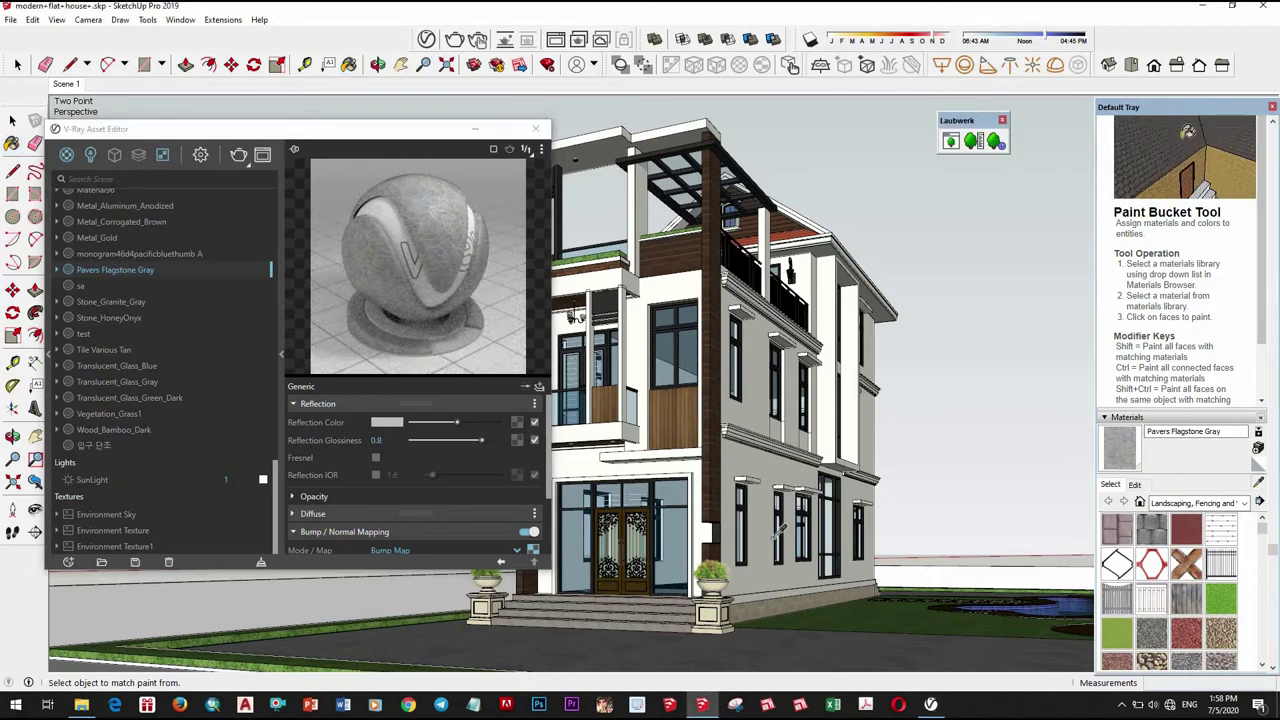
Sample the steps' Archexteriors7_9_asfalt_1 material and enable bump mapping with amount 0.81
middle_drag(798, 513, 720, 548)
scroll(720, 548, up, 3)
scroll(760, 549, up, 3)
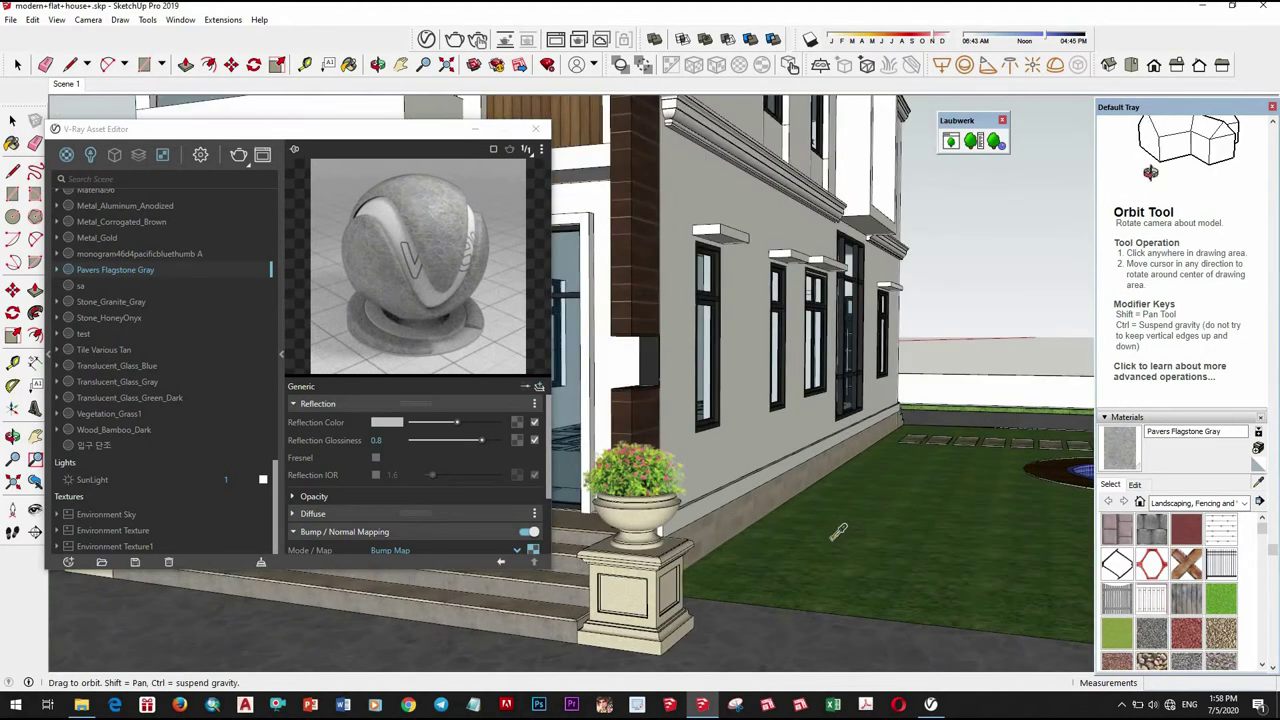
scroll(800, 549, up, 3)
click(840, 553)
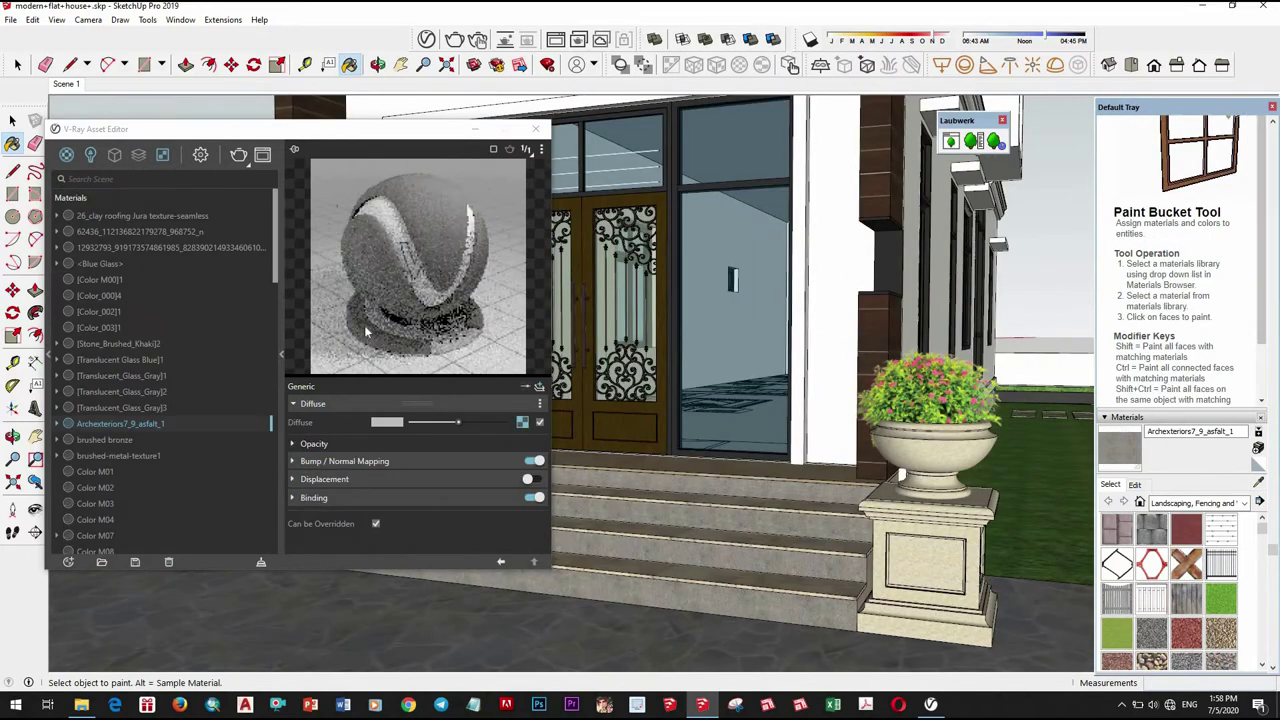
right_click(525, 425)
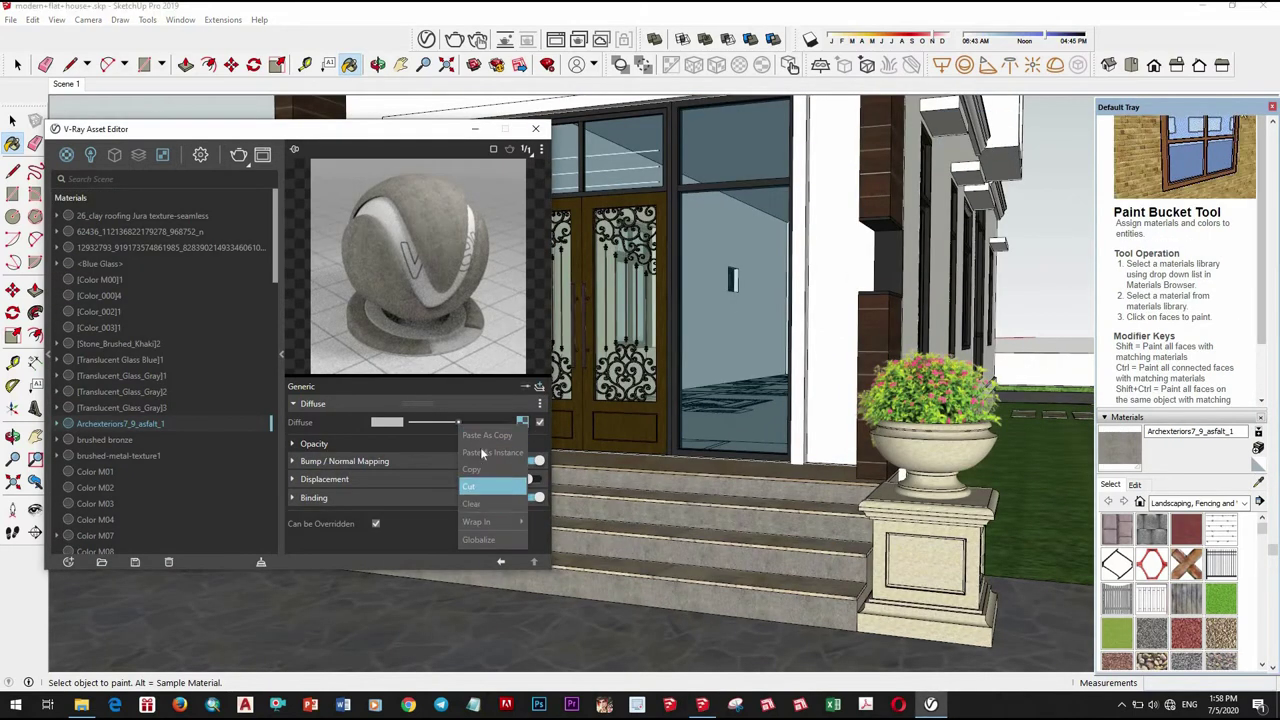
click(471, 469)
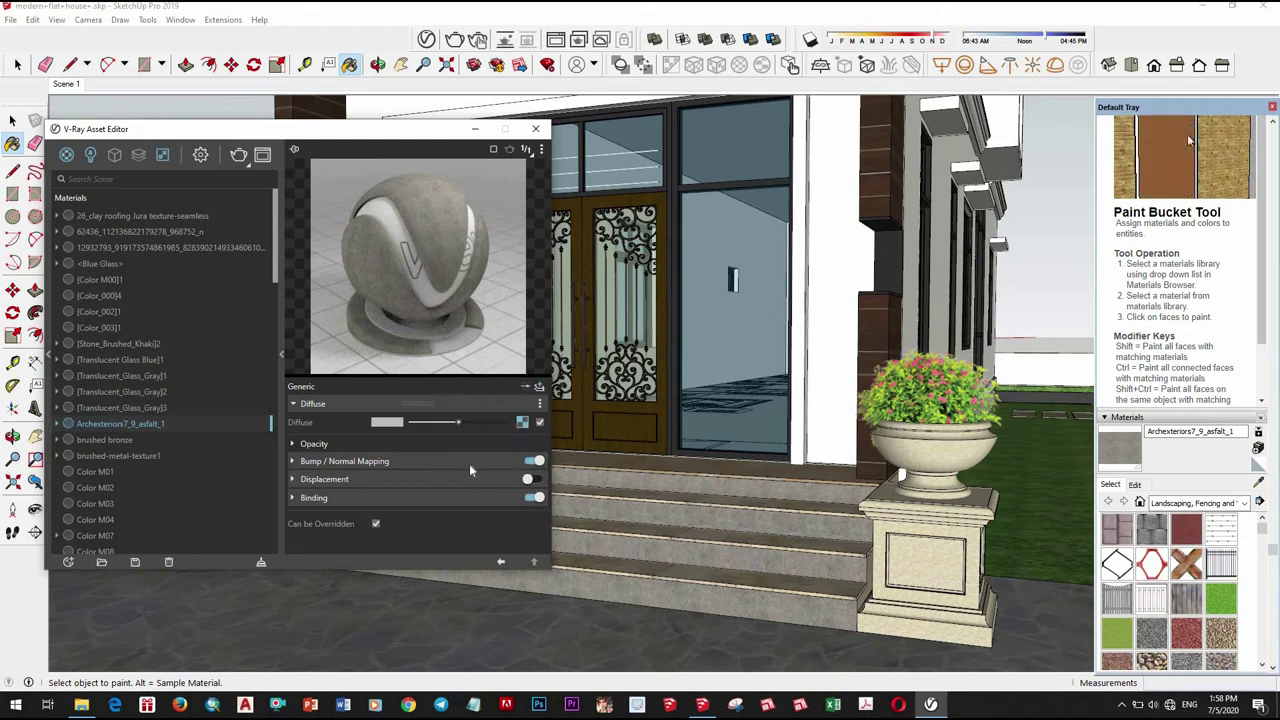
click(530, 460)
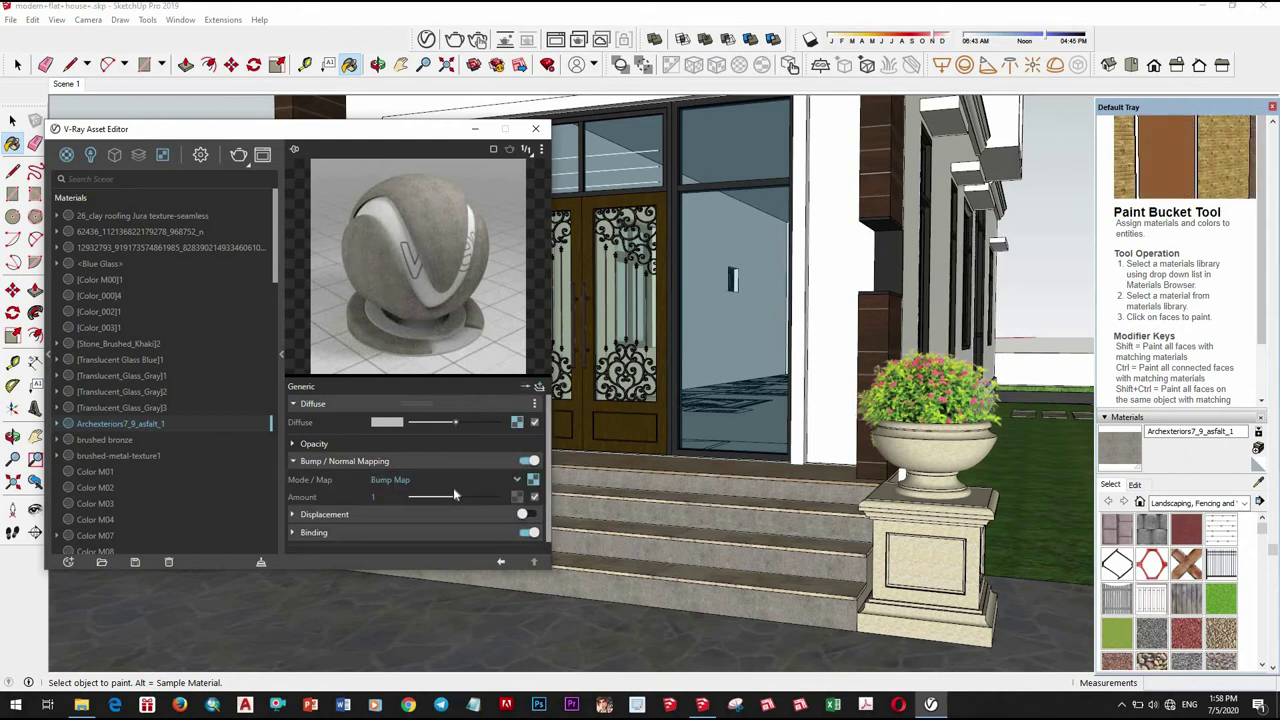
drag(455, 495, 447, 497)
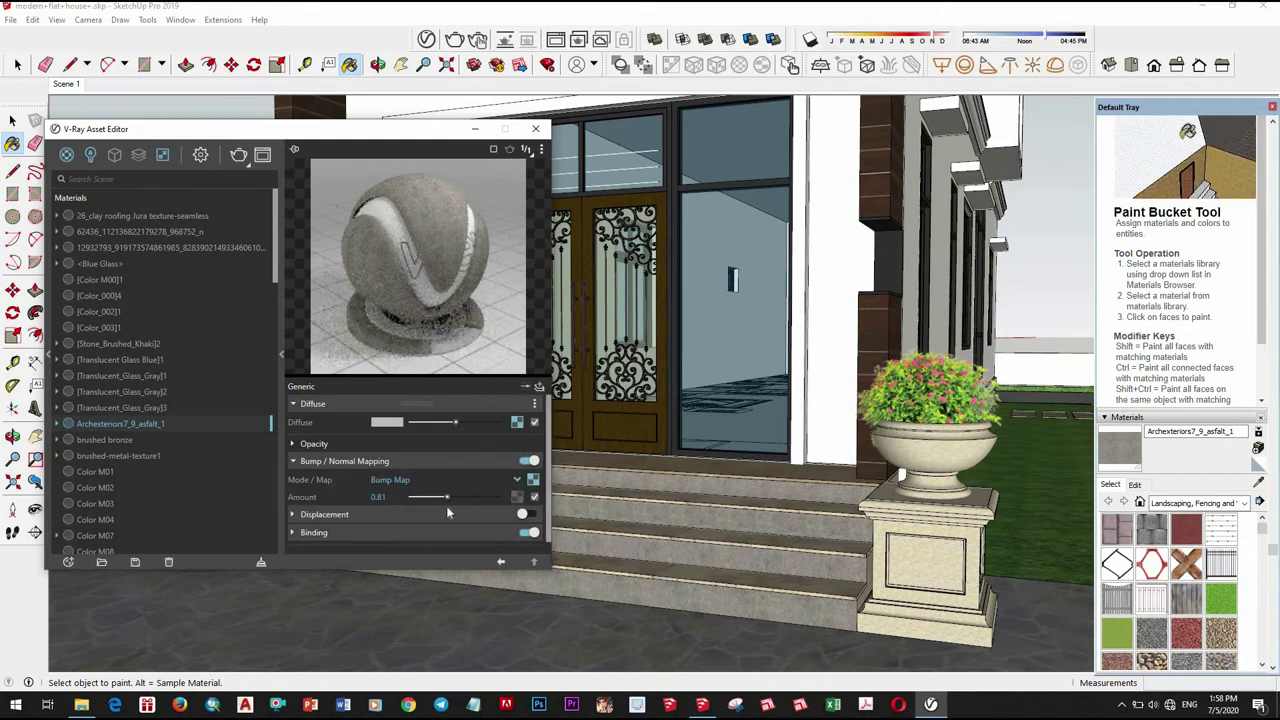
Add a reflection layer to the asphalt material with 0.8 glossiness
click(539, 386)
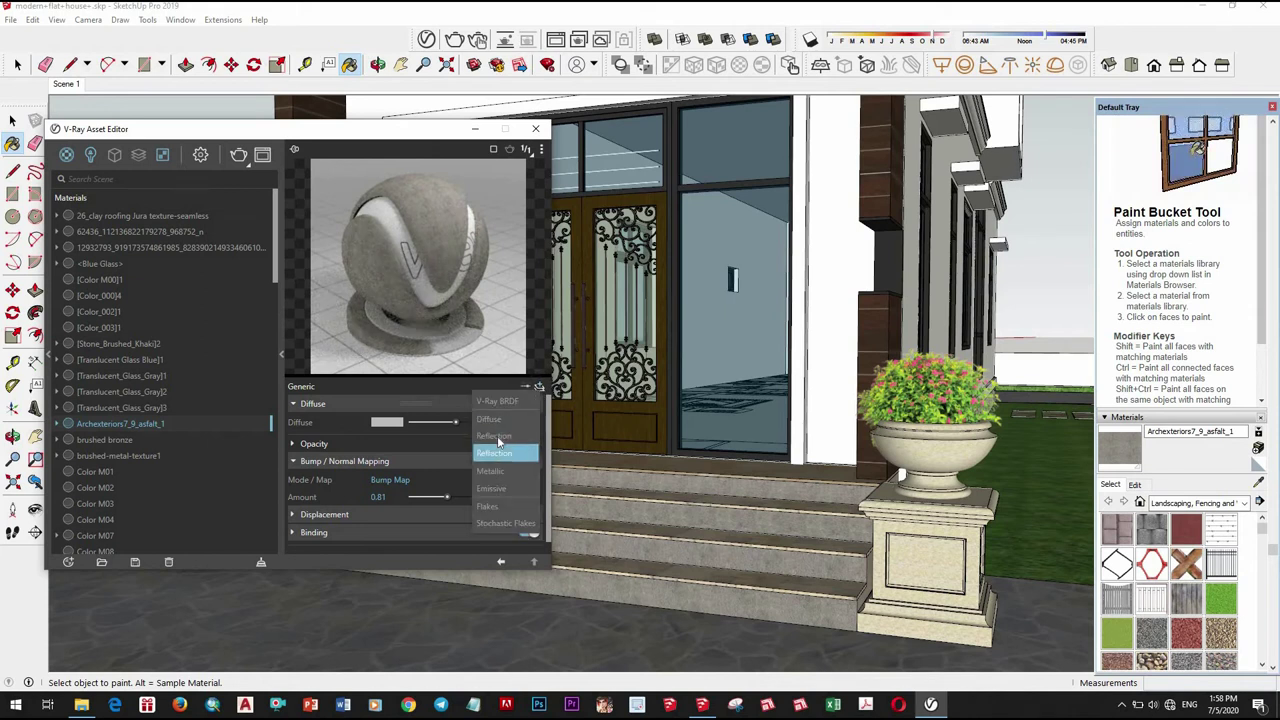
click(495, 452)
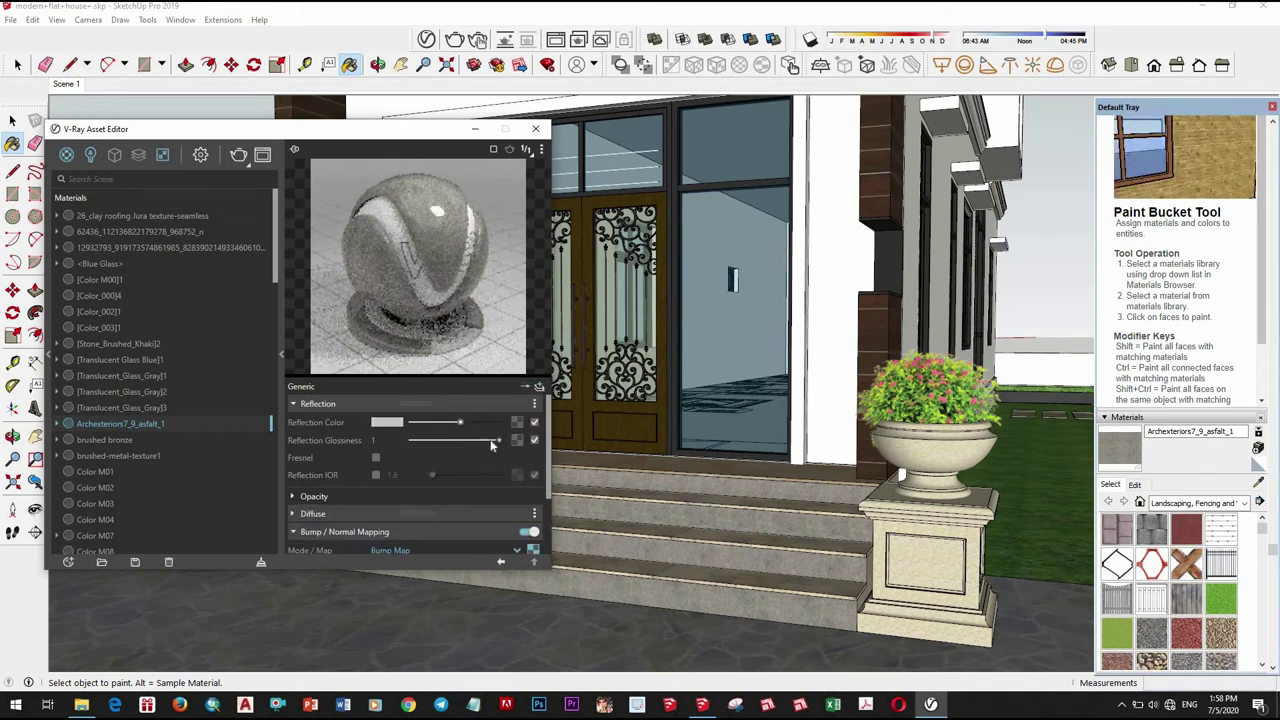
click(491, 441)
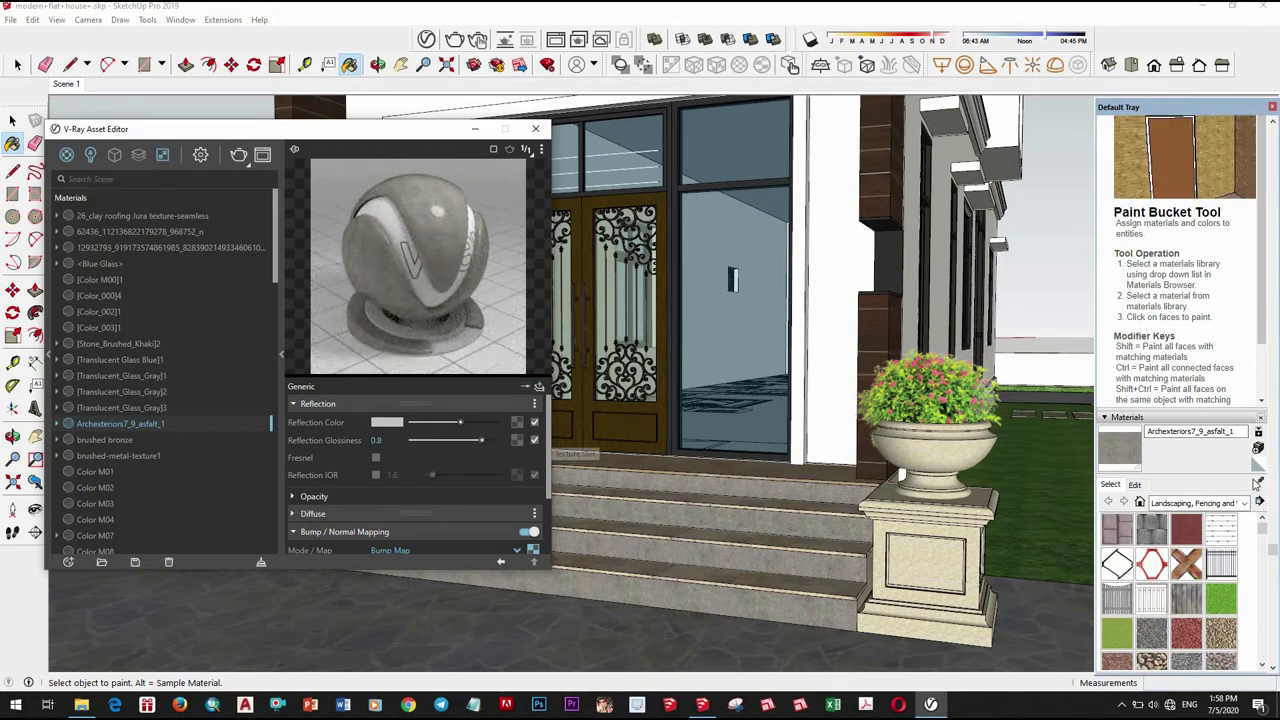
key(alt)
Sample the stair's Tile Various Tan material and enable bump mapping at 0.34
alt+click(780, 495)
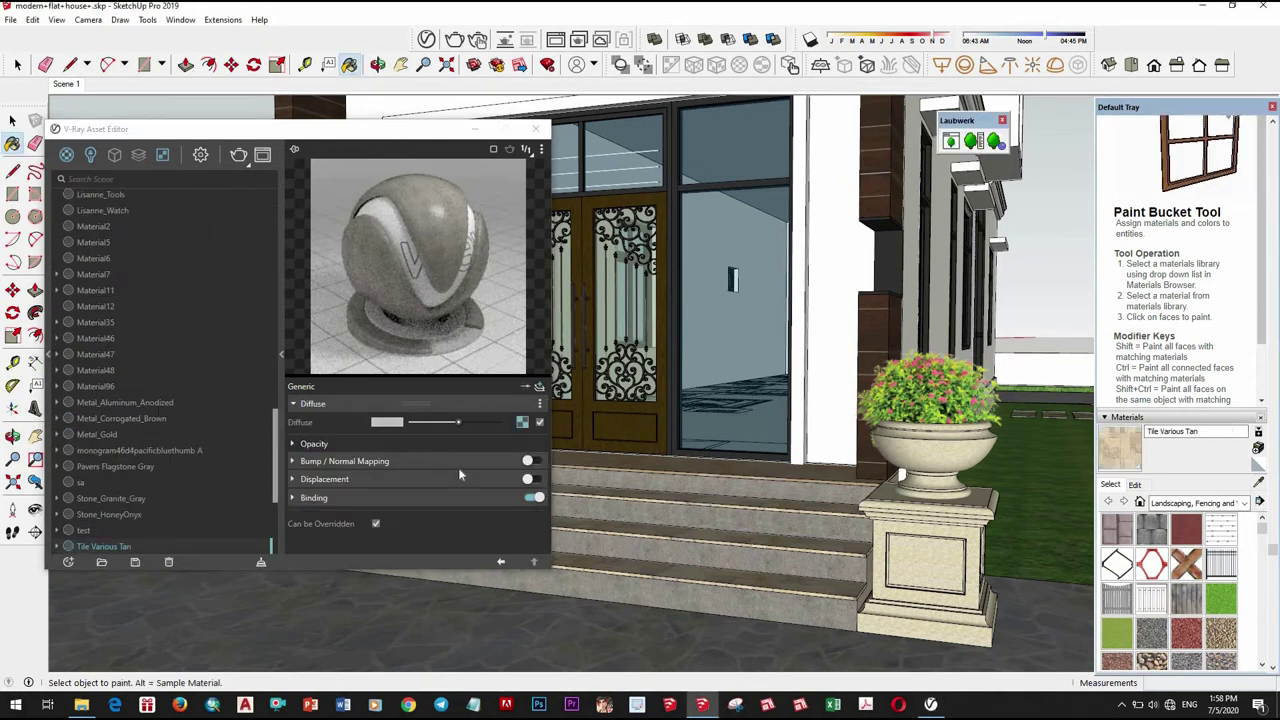
right_click(522, 425)
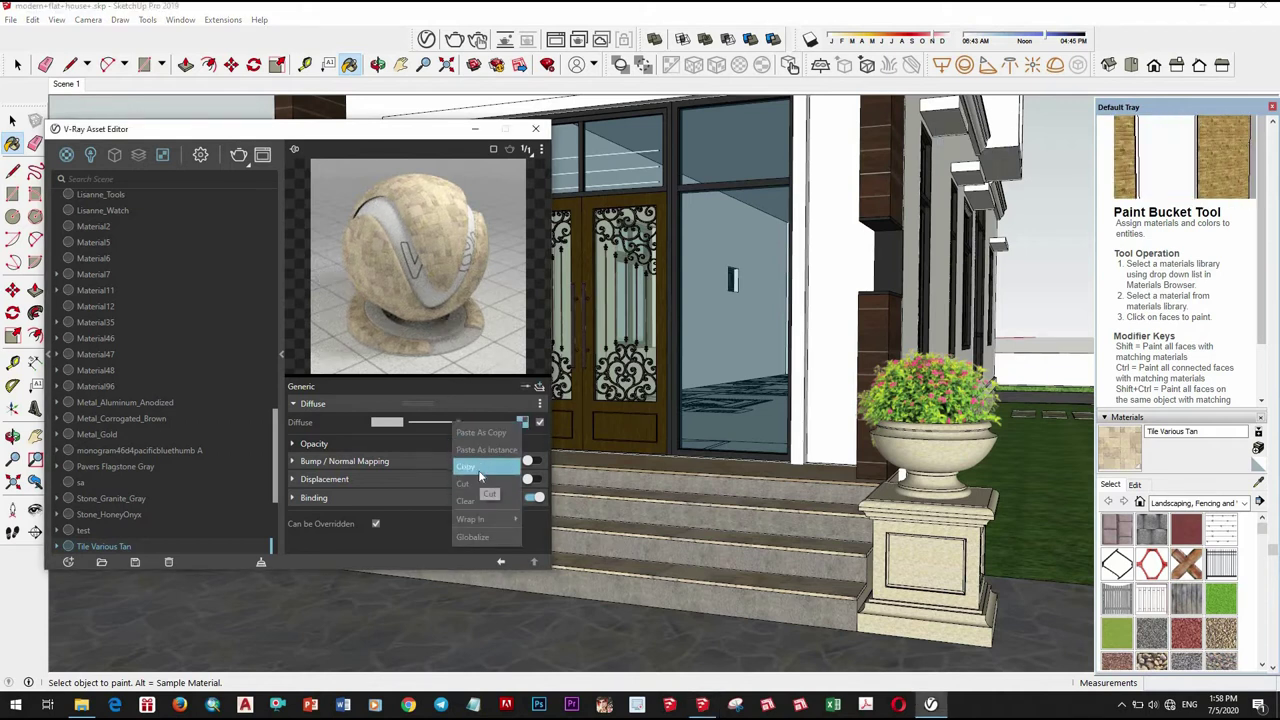
click(537, 485)
click(532, 466)
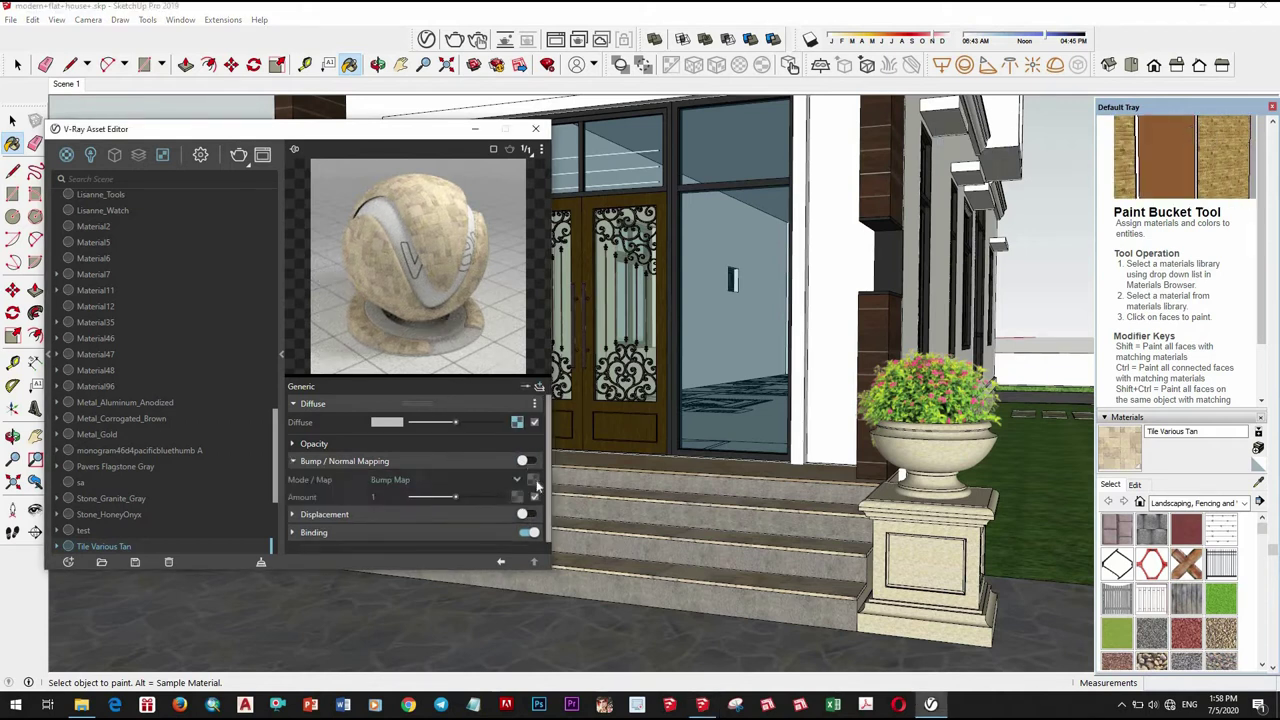
click(524, 461)
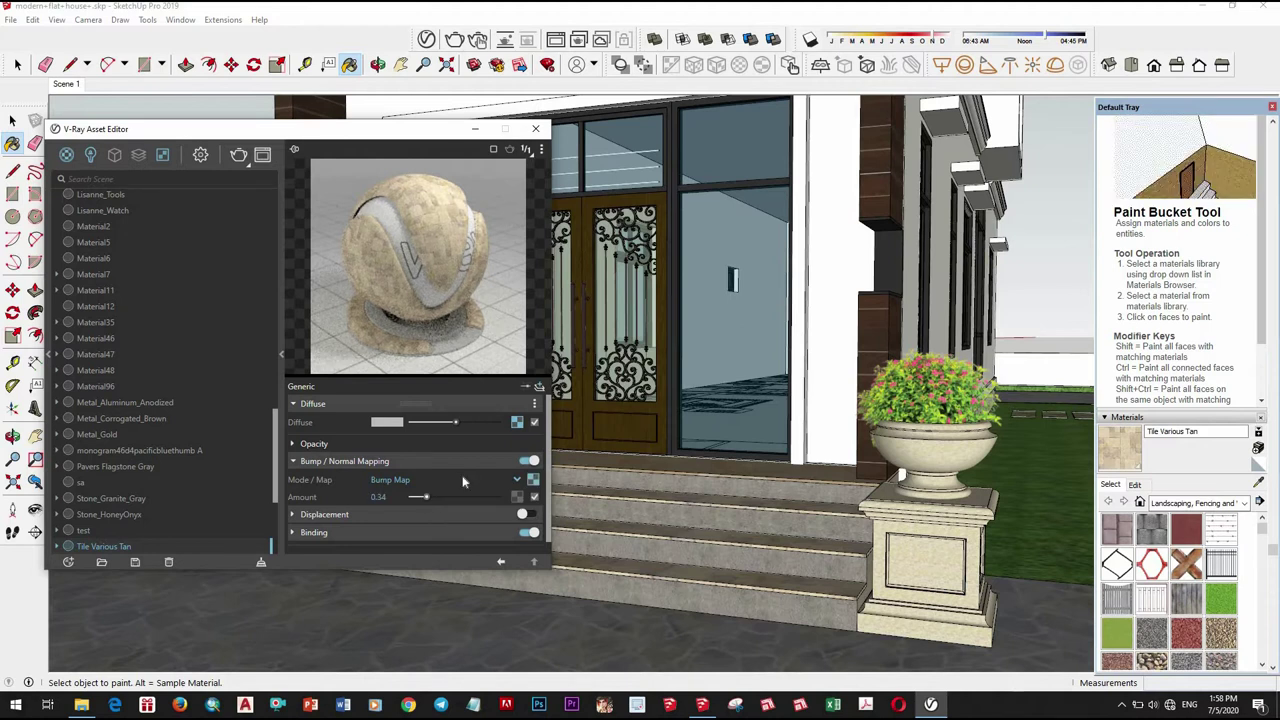
Add a reflection layer to the tile with grey reflection colour and 0.75 glossiness
click(539, 386)
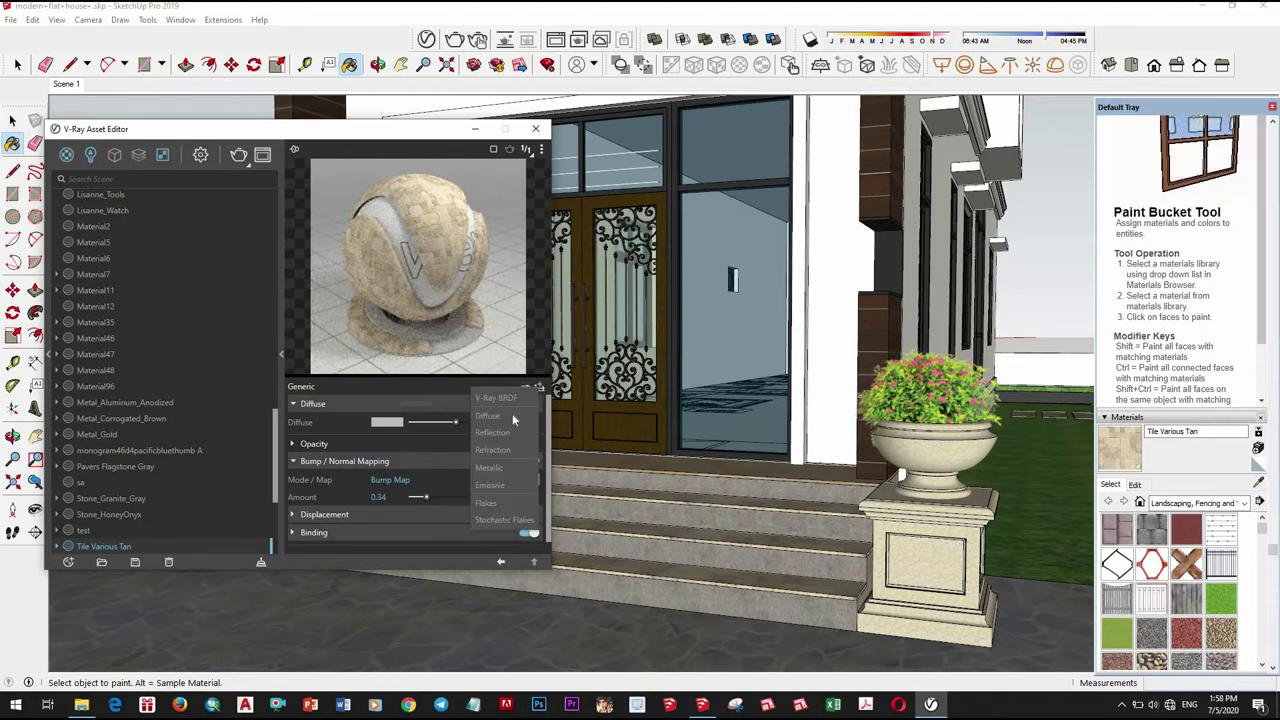
click(498, 432)
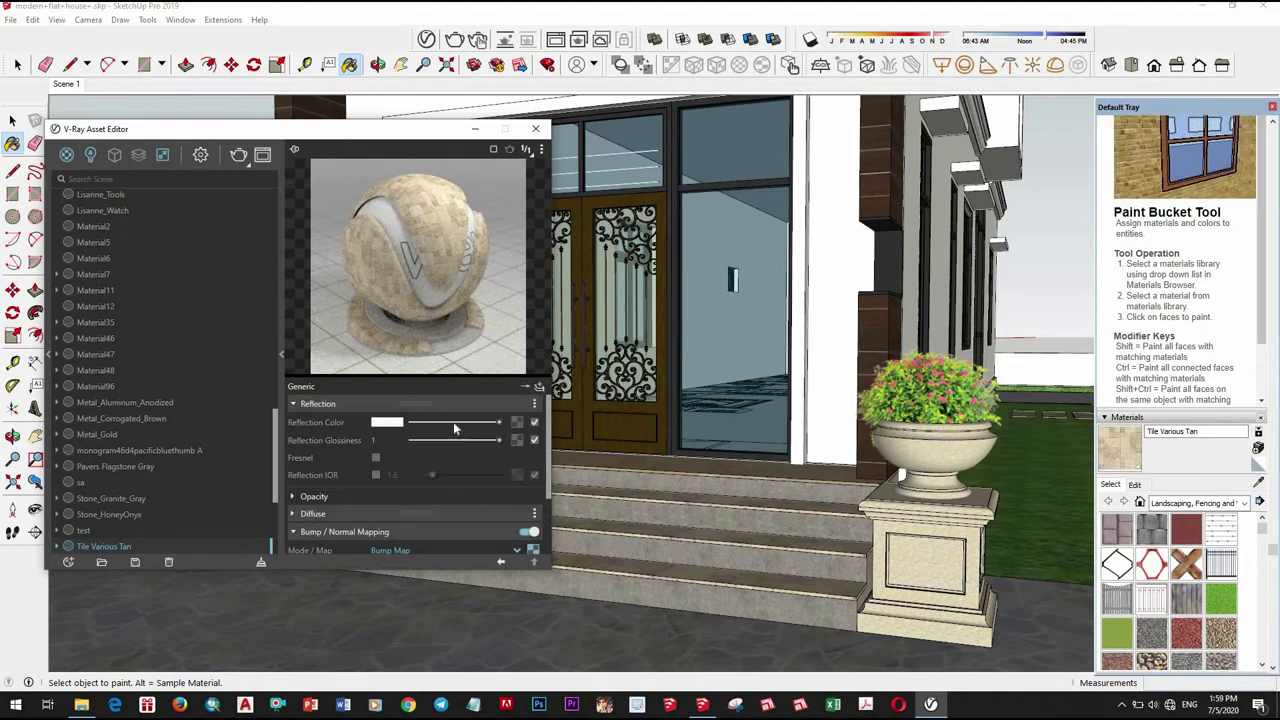
click(455, 422)
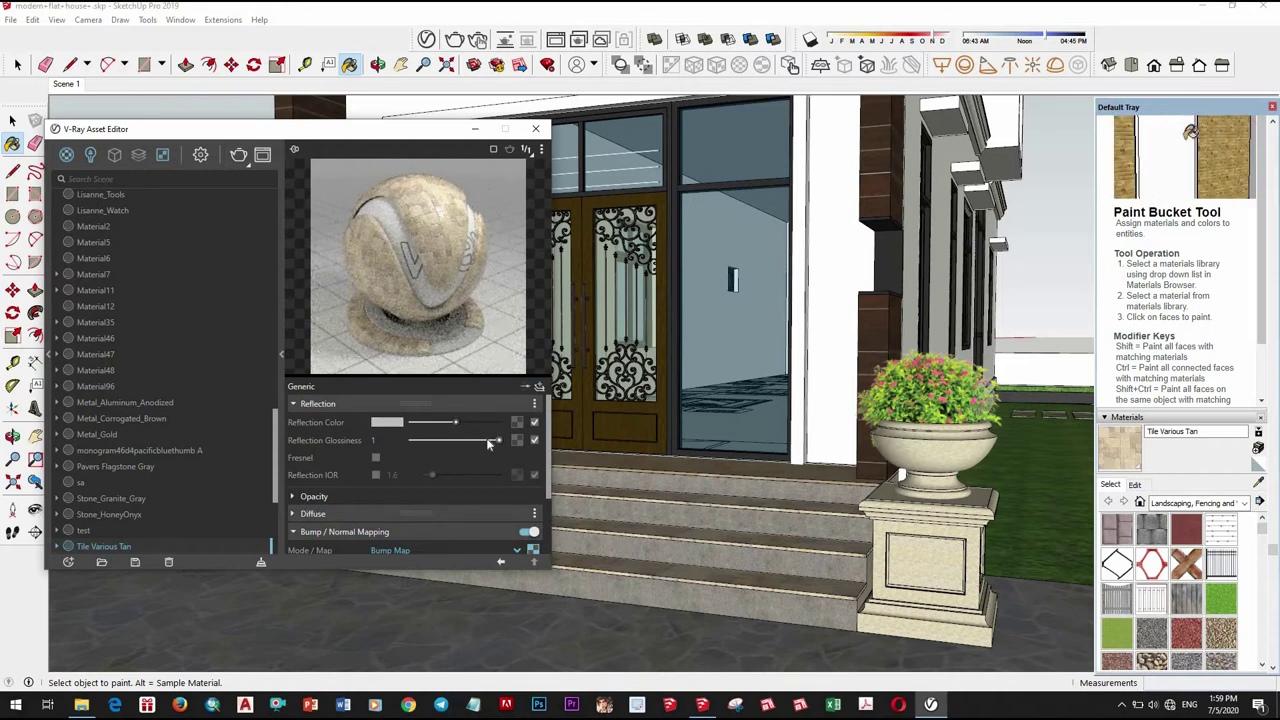
drag(490, 444, 476, 441)
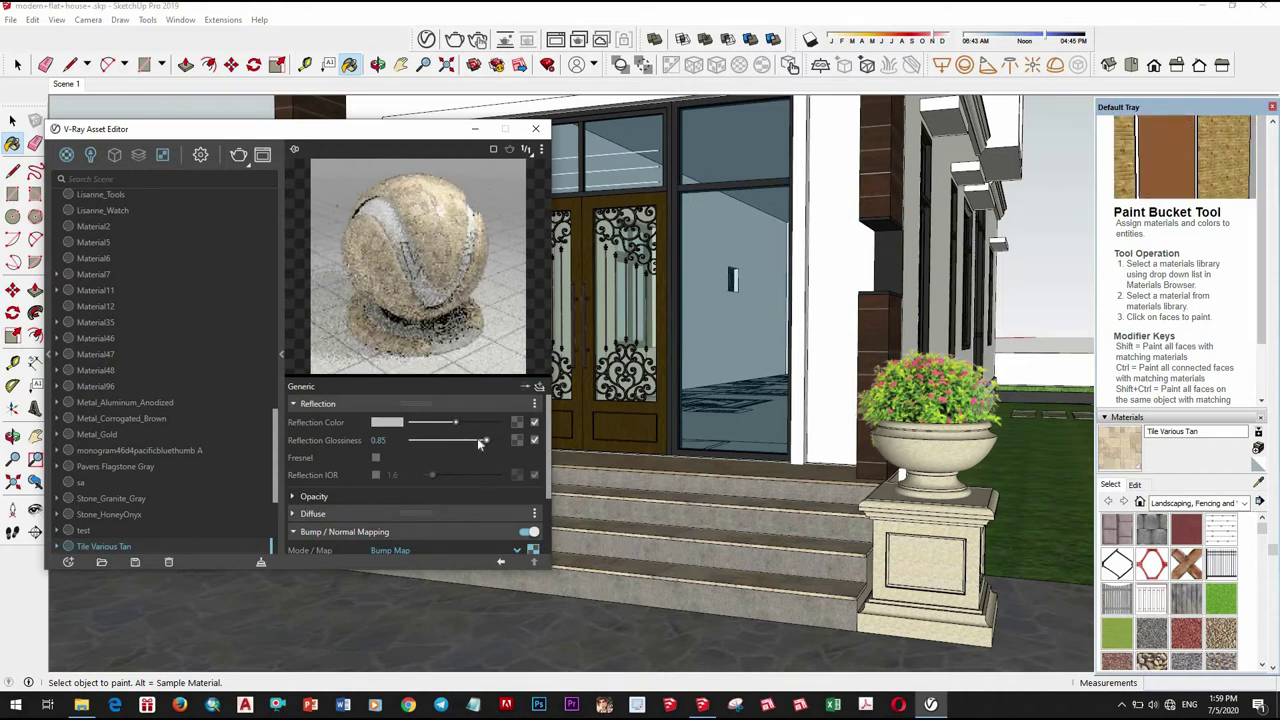
click(1259, 484)
click(636, 430)
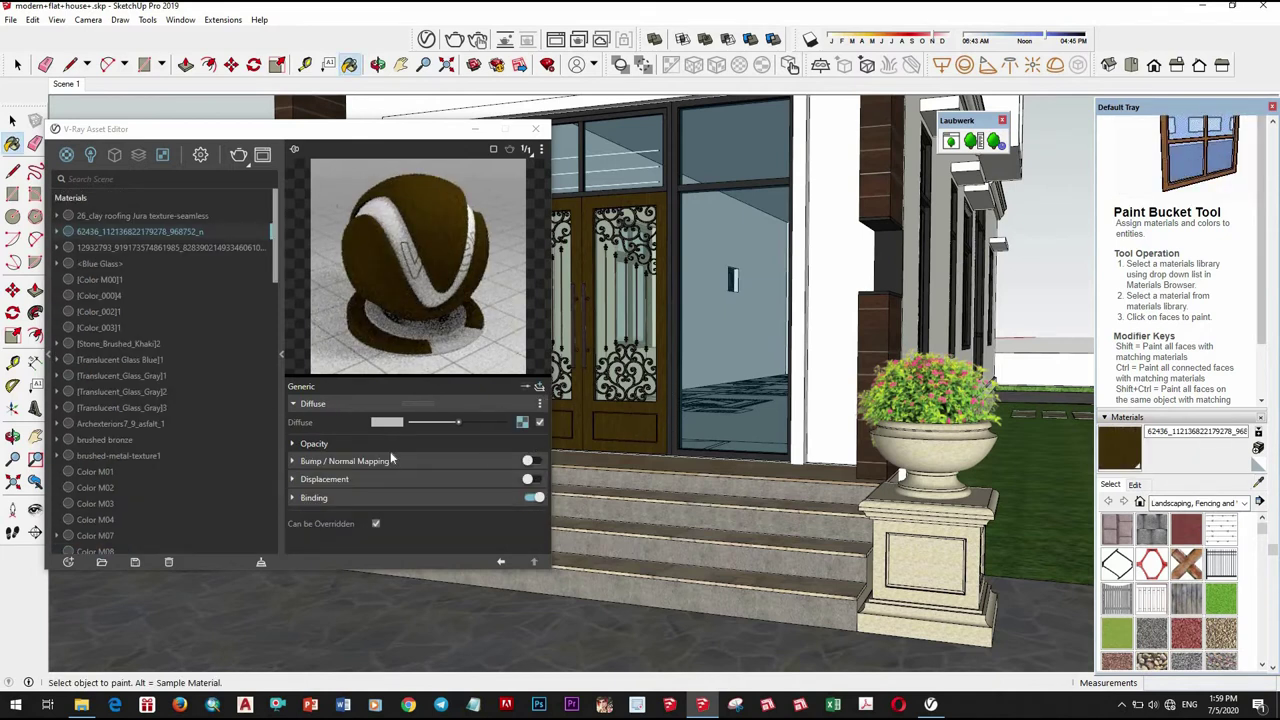
Add a reflection layer to the door's brown wood at 0.75 glossiness with a slightly darker colour
click(539, 403)
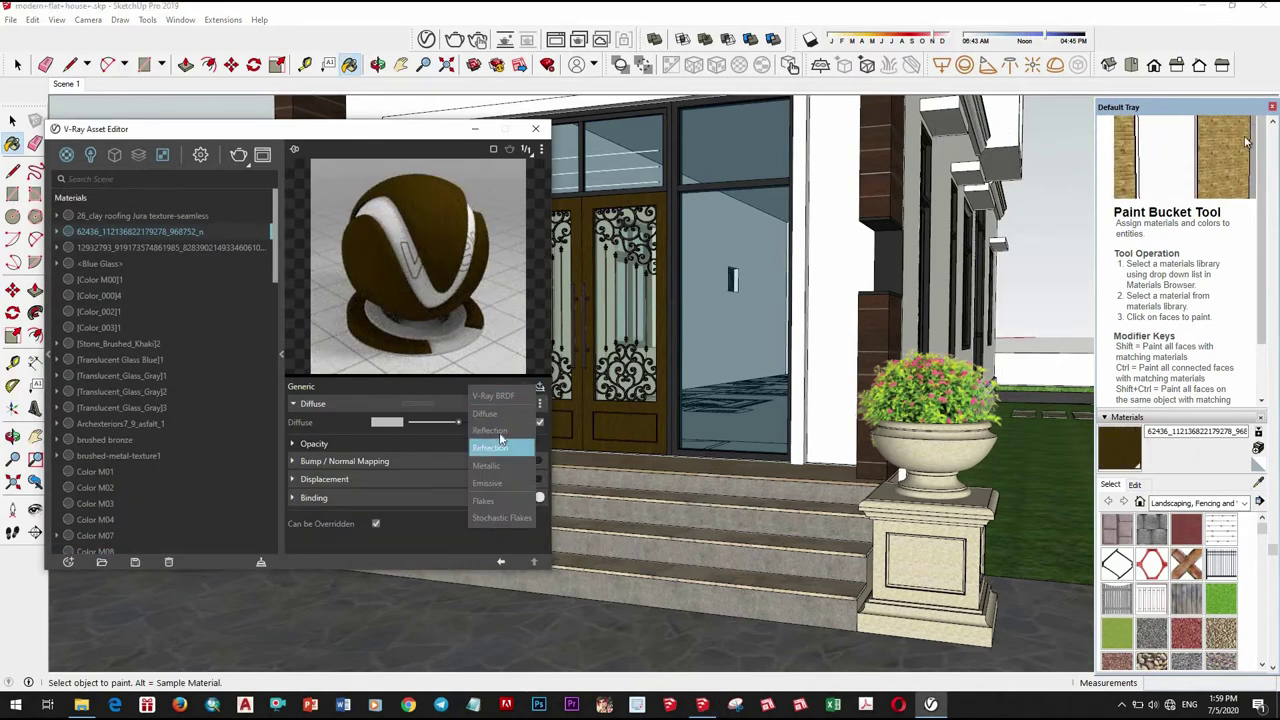
click(494, 444)
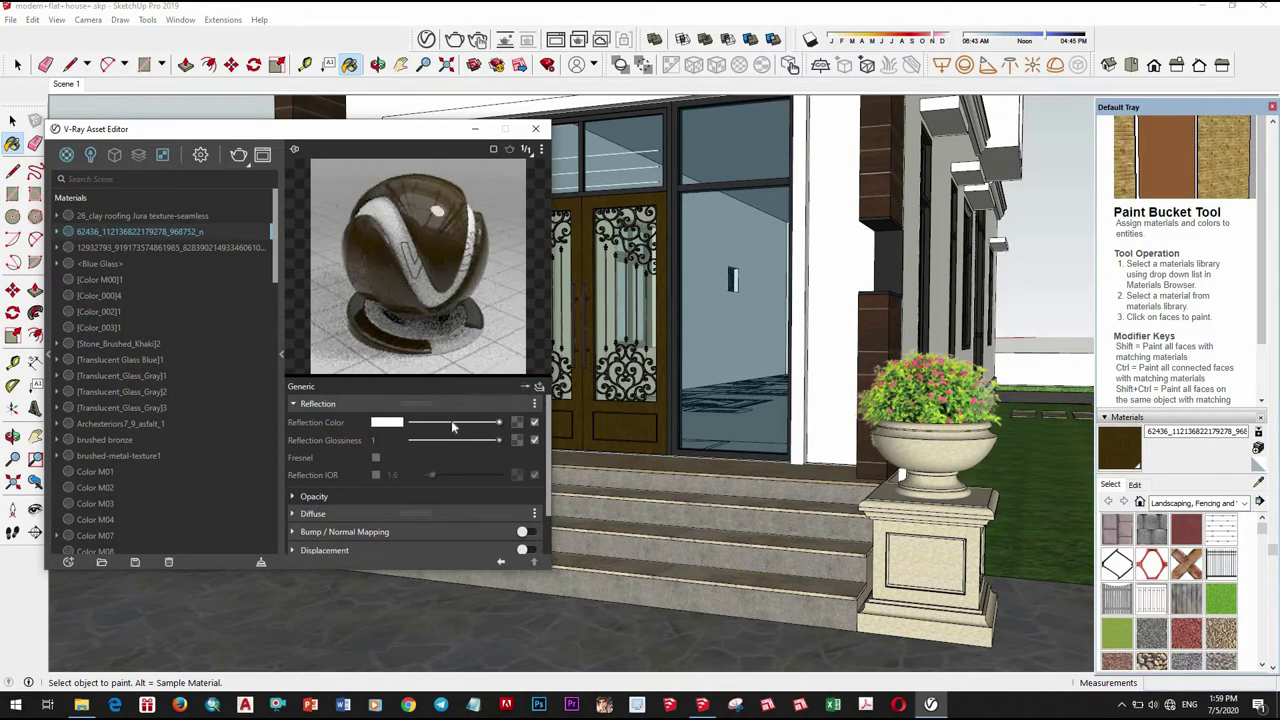
click(477, 441)
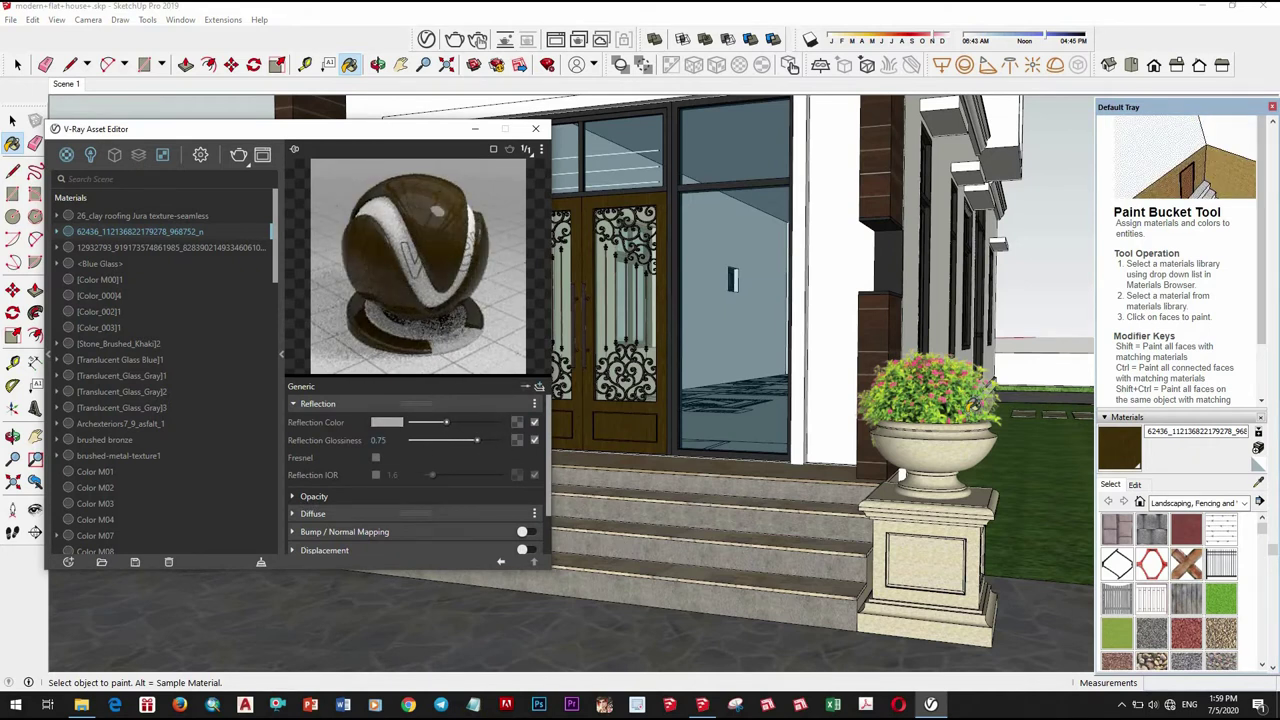
drag(446, 424, 484, 441)
click(488, 441)
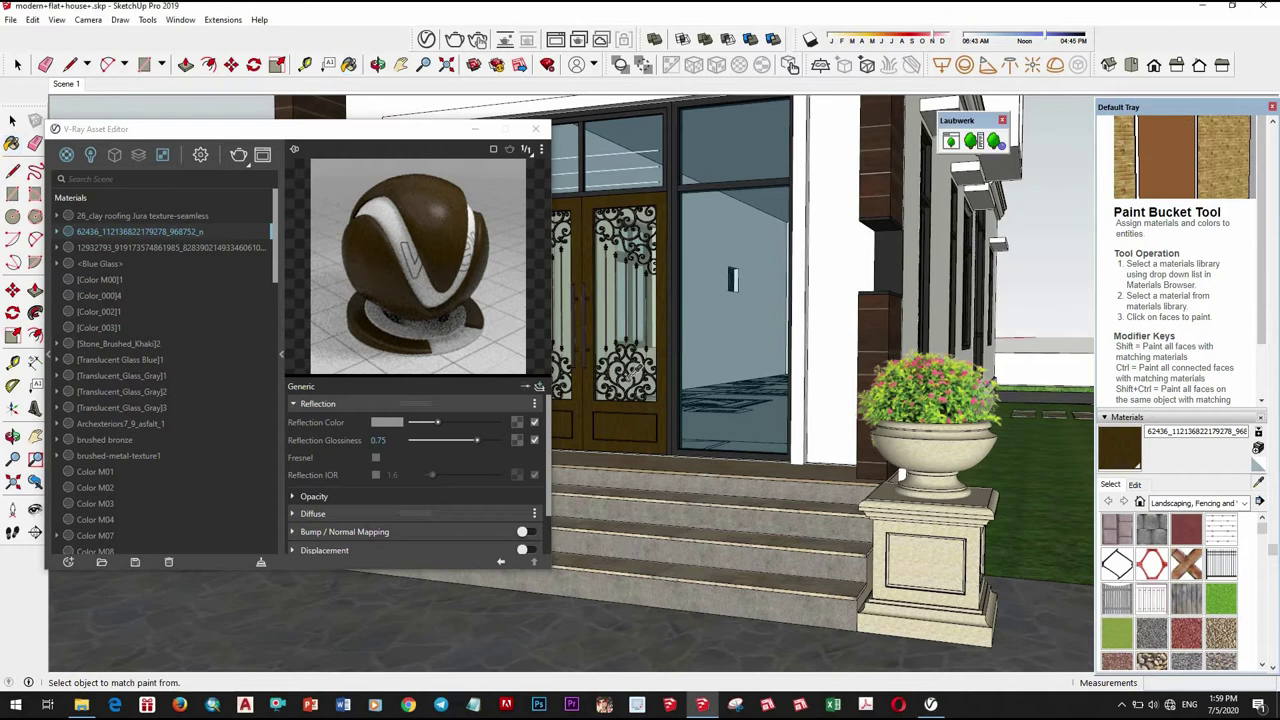
scroll(735, 356, up, 5)
Zoom to the door grille, sample 입구 단조, and add a reflection layer at 0.9 glossiness
middle_drag(735, 356, 938, 362)
scroll(935, 362, up, 3)
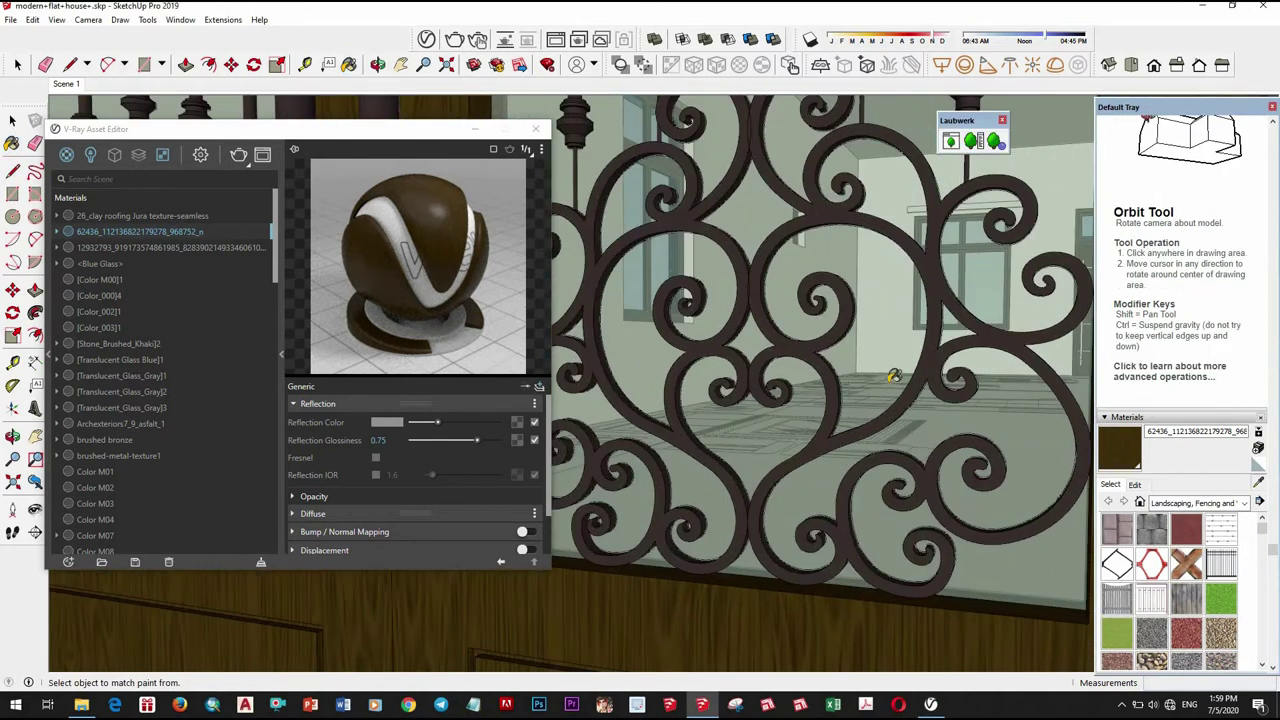
alt+click(665, 389)
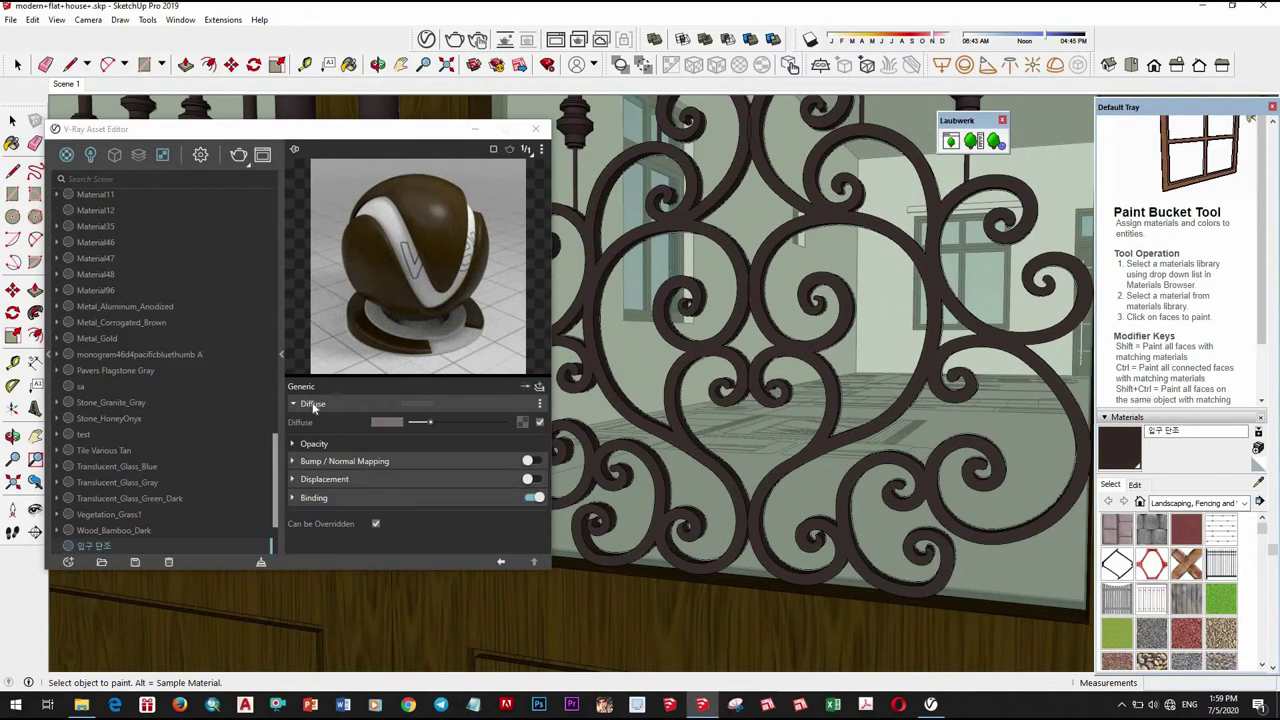
click(537, 392)
click(503, 434)
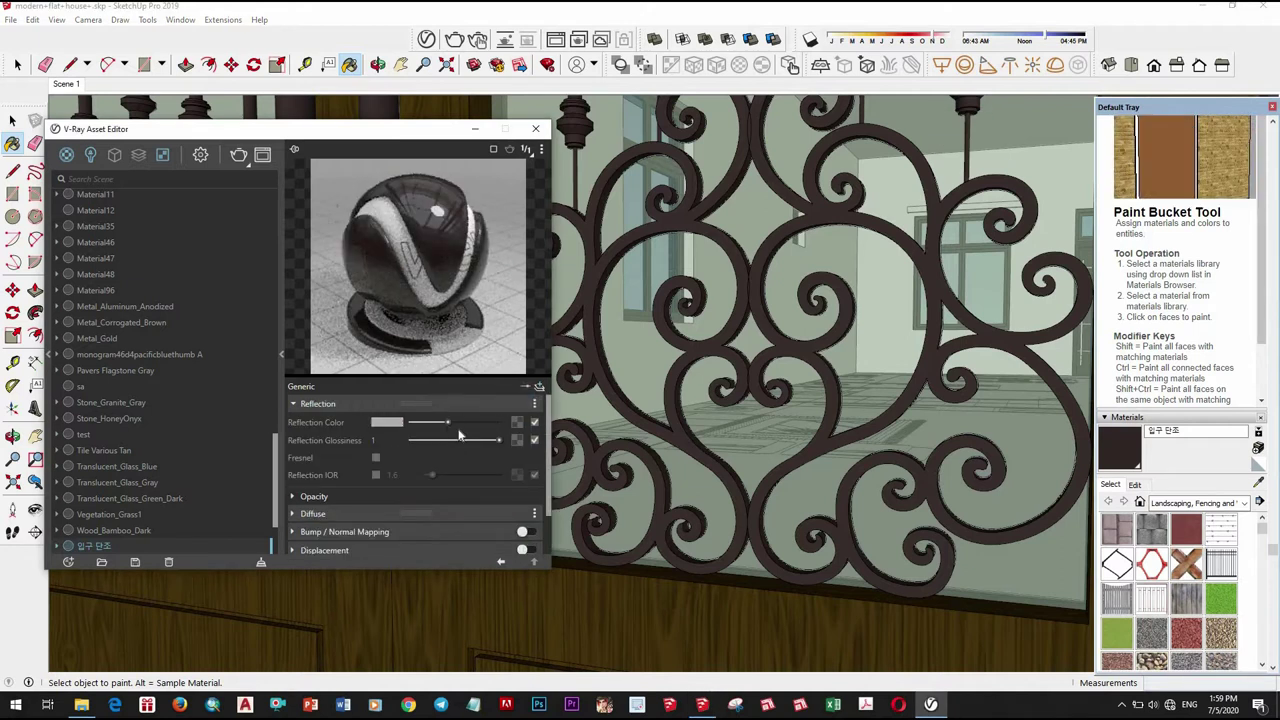
click(491, 440)
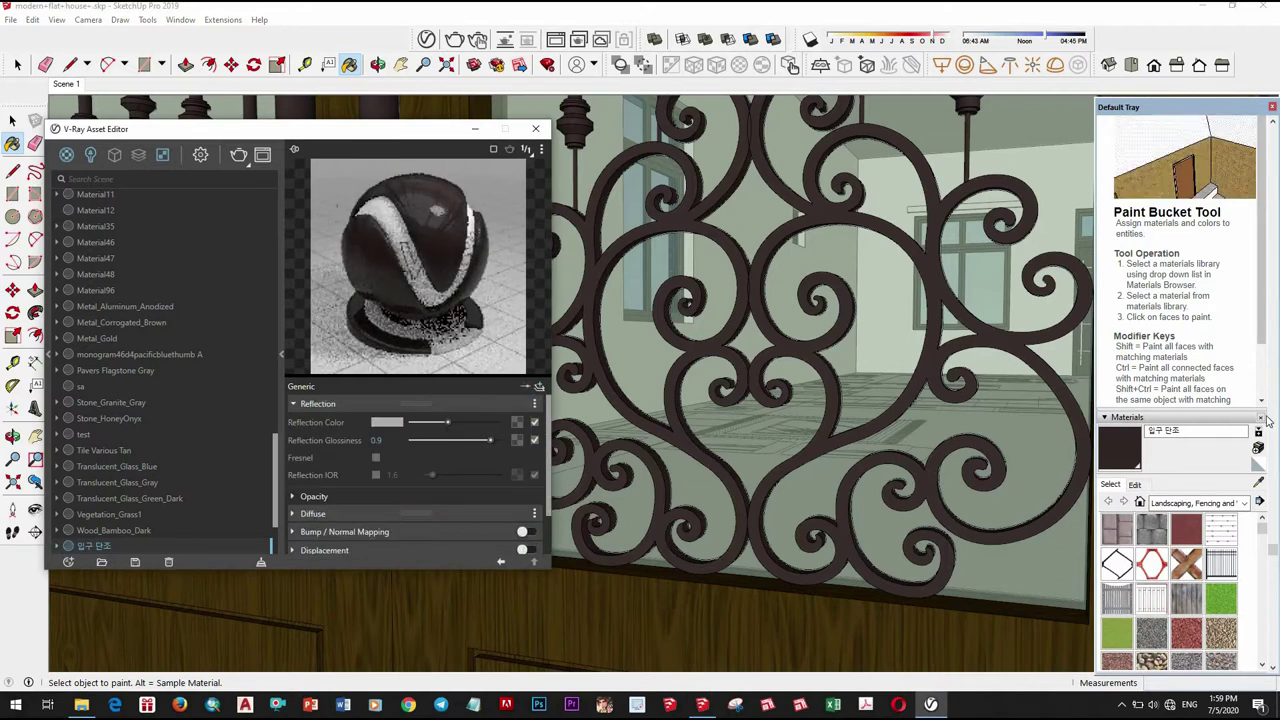
Sample the Translucent_Glass_Gray]2 glass and darken its diffuse colour slightly
alt+click(1003, 449)
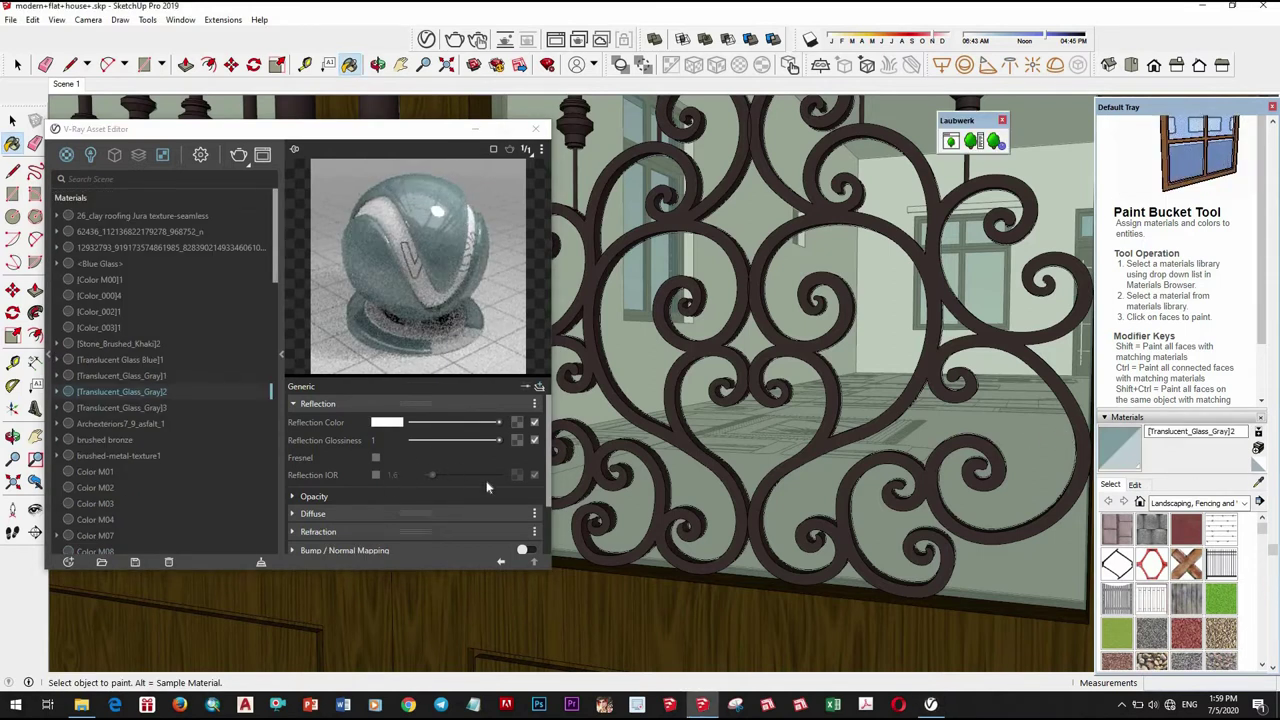
click(361, 513)
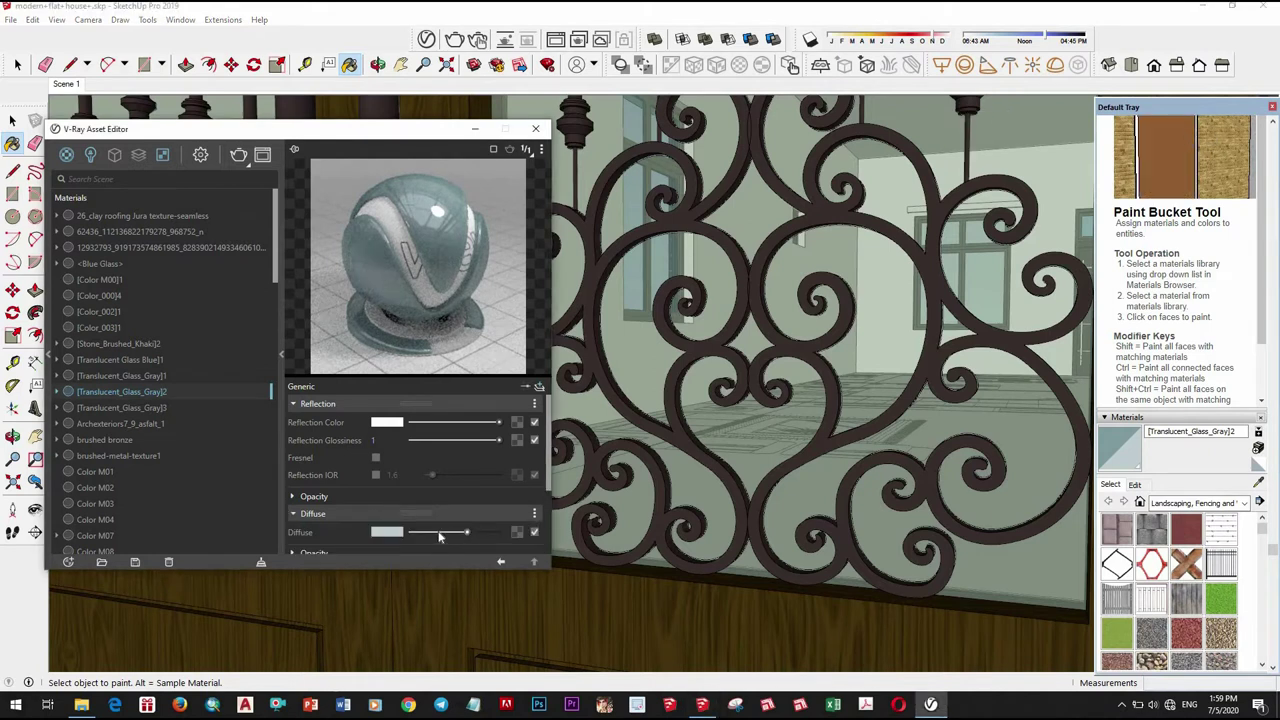
drag(438, 533, 447, 532)
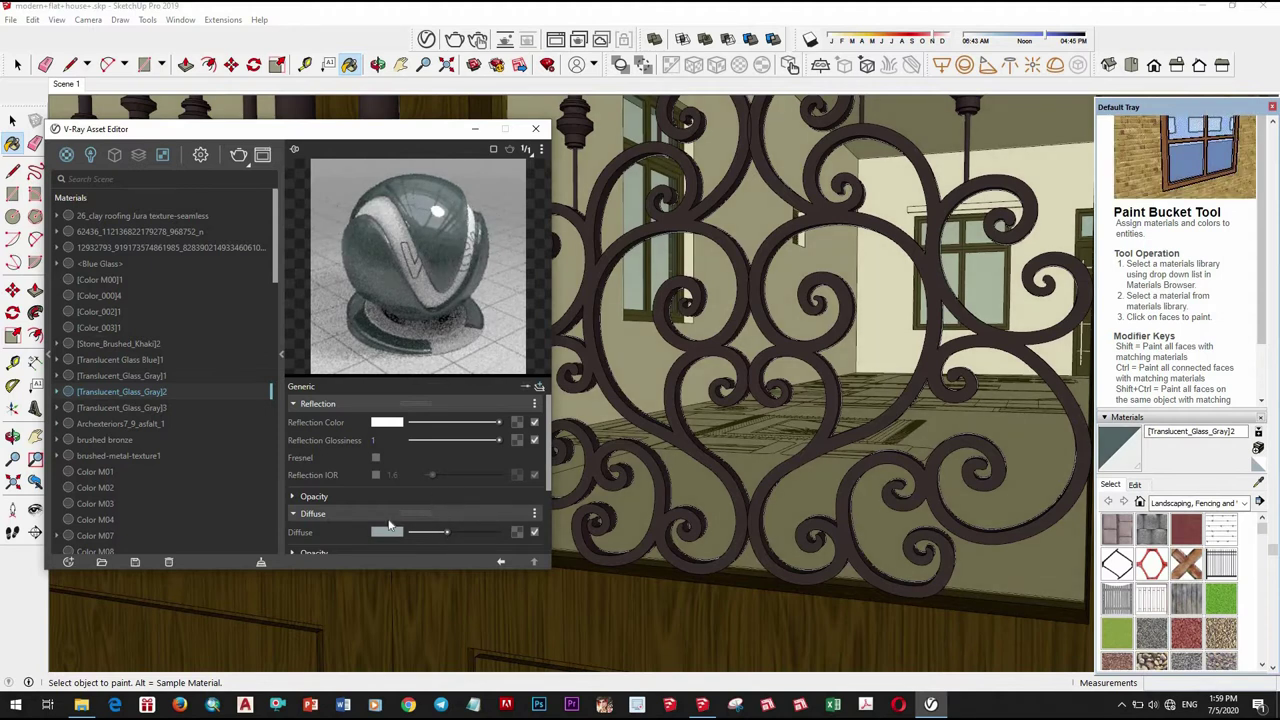
Expand and review the glass material's refraction settings
scroll(345, 521, down, 2)
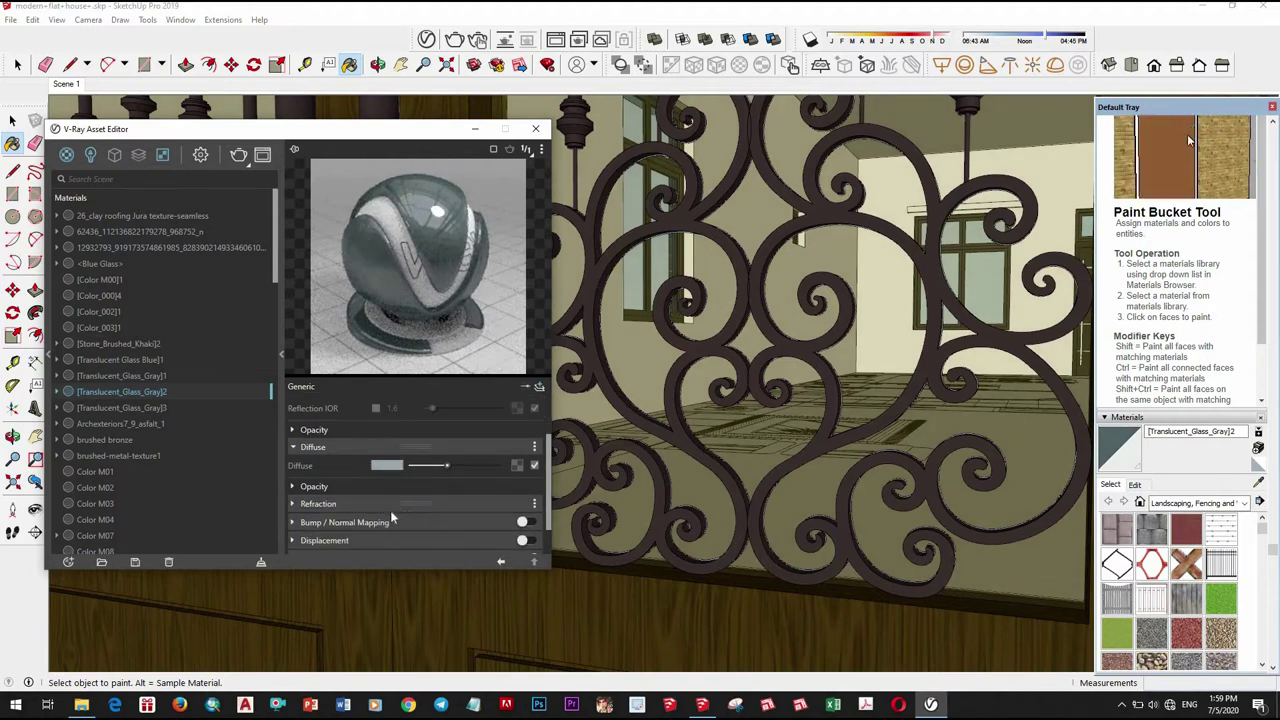
scroll(388, 510, down, 1)
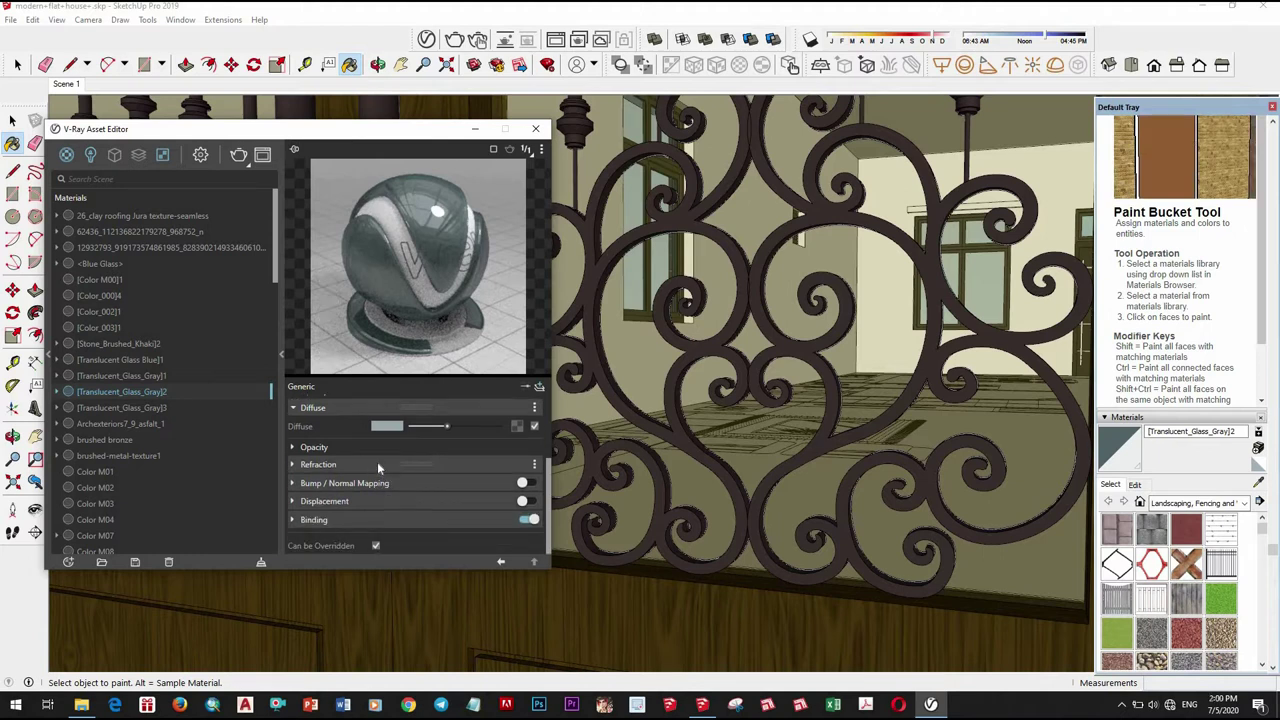
click(377, 464)
scroll(440, 493, up, 2)
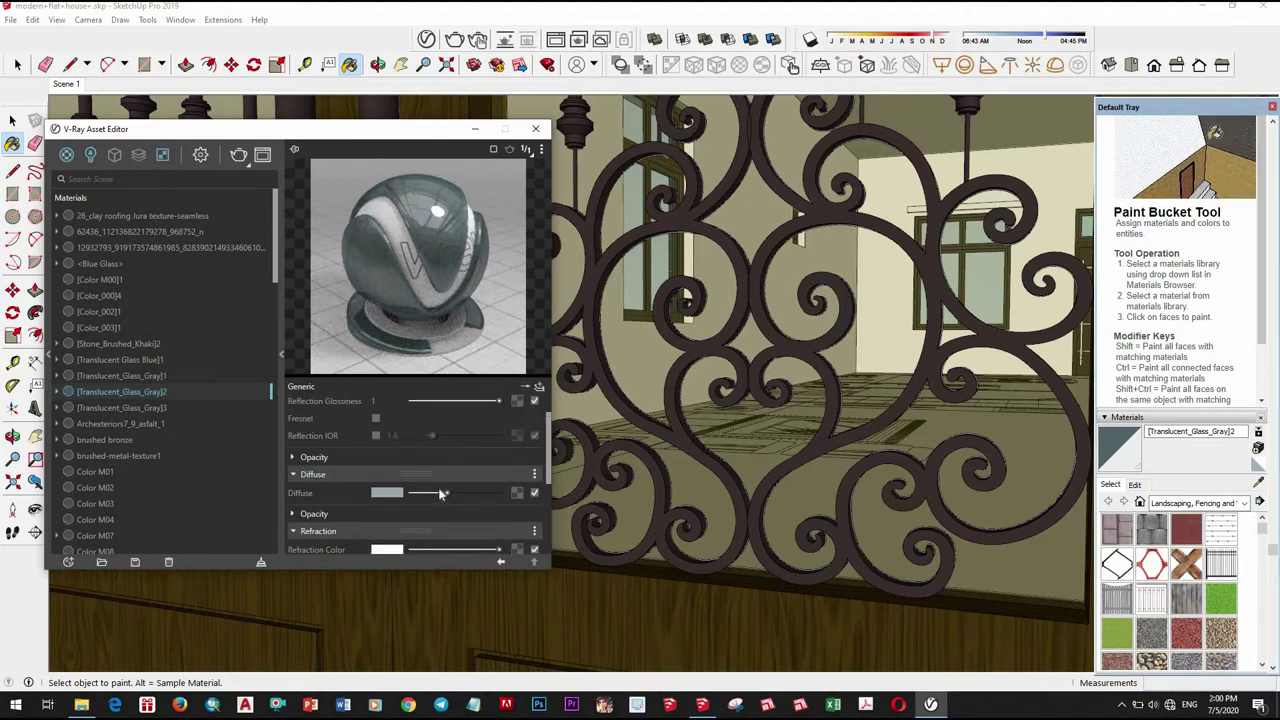
scroll(439, 488, up, 1)
scroll(475, 448, up, 1)
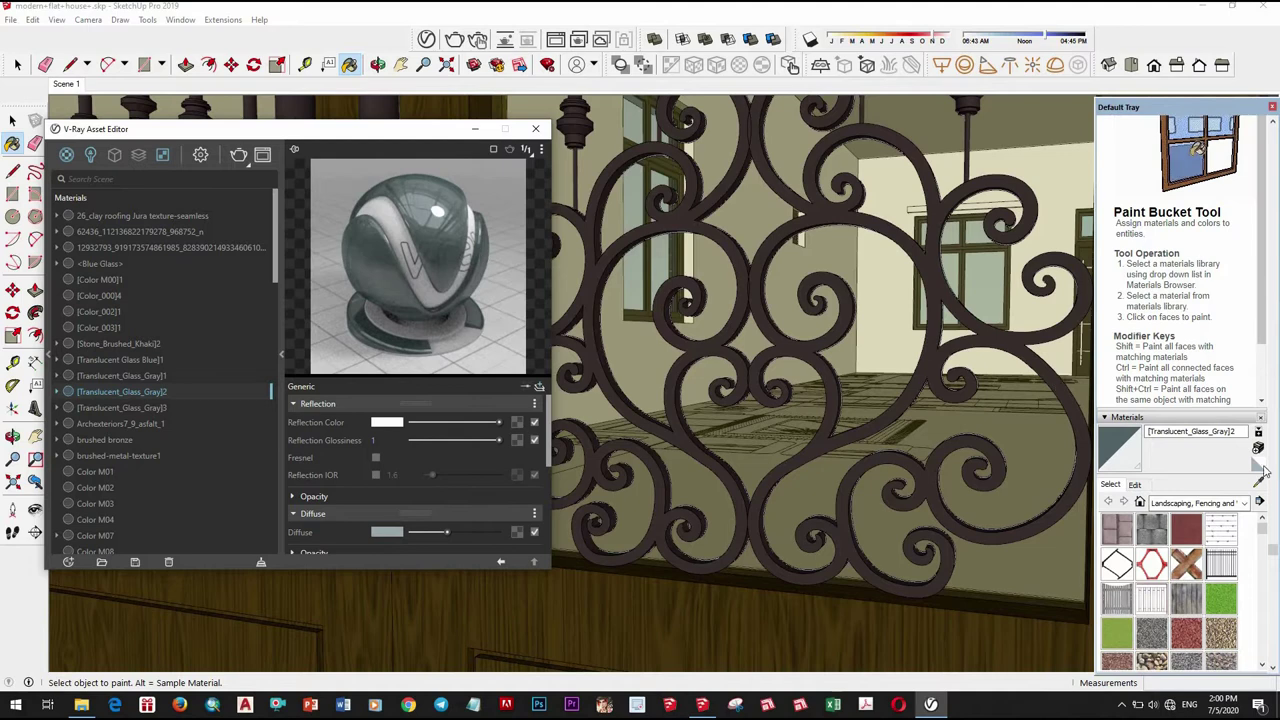
scroll(920, 410, down, 2)
scroll(915, 398, down, 2)
scroll(915, 398, down, 2)
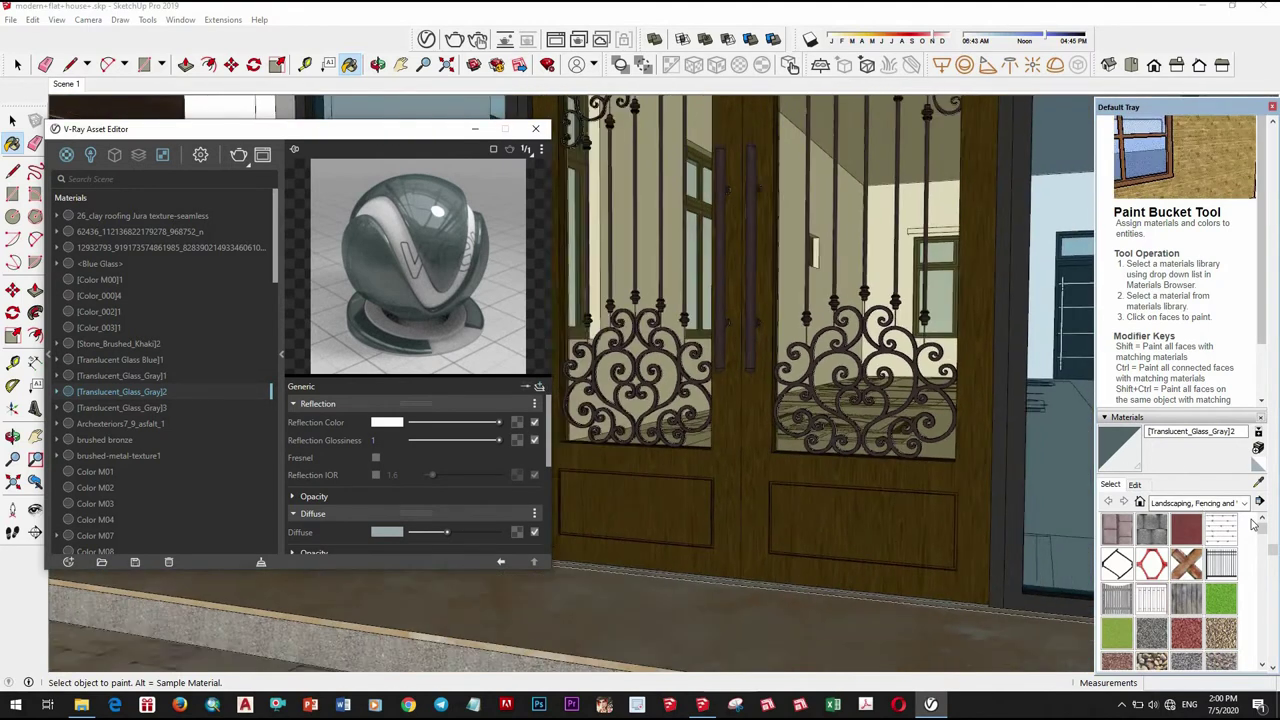
scroll(915, 398, down, 2)
scroll(878, 478, down, 2)
scroll(878, 478, down, 2)
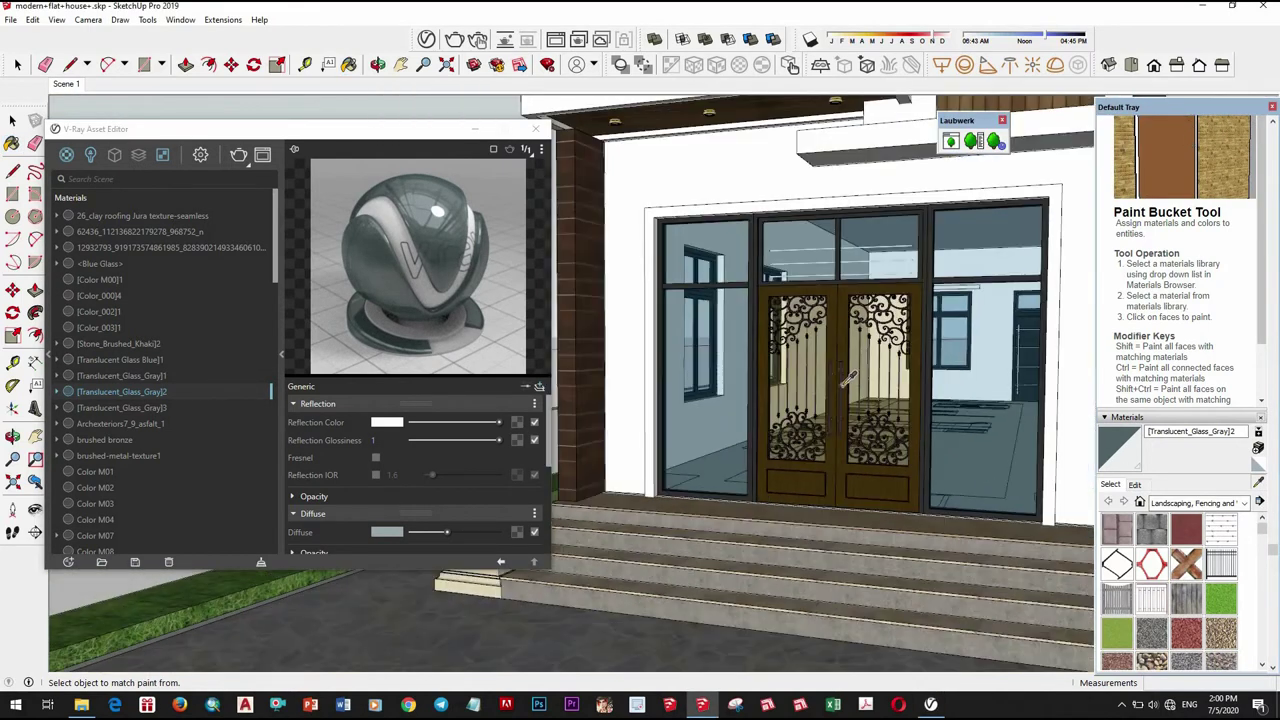
scroll(860, 360, up, 4)
Sample the Decking_Pool01 wood cladding and tone its reflection colour to grey at 0.8 glossiness
scroll(858, 357, up, 2)
alt+click(858, 357)
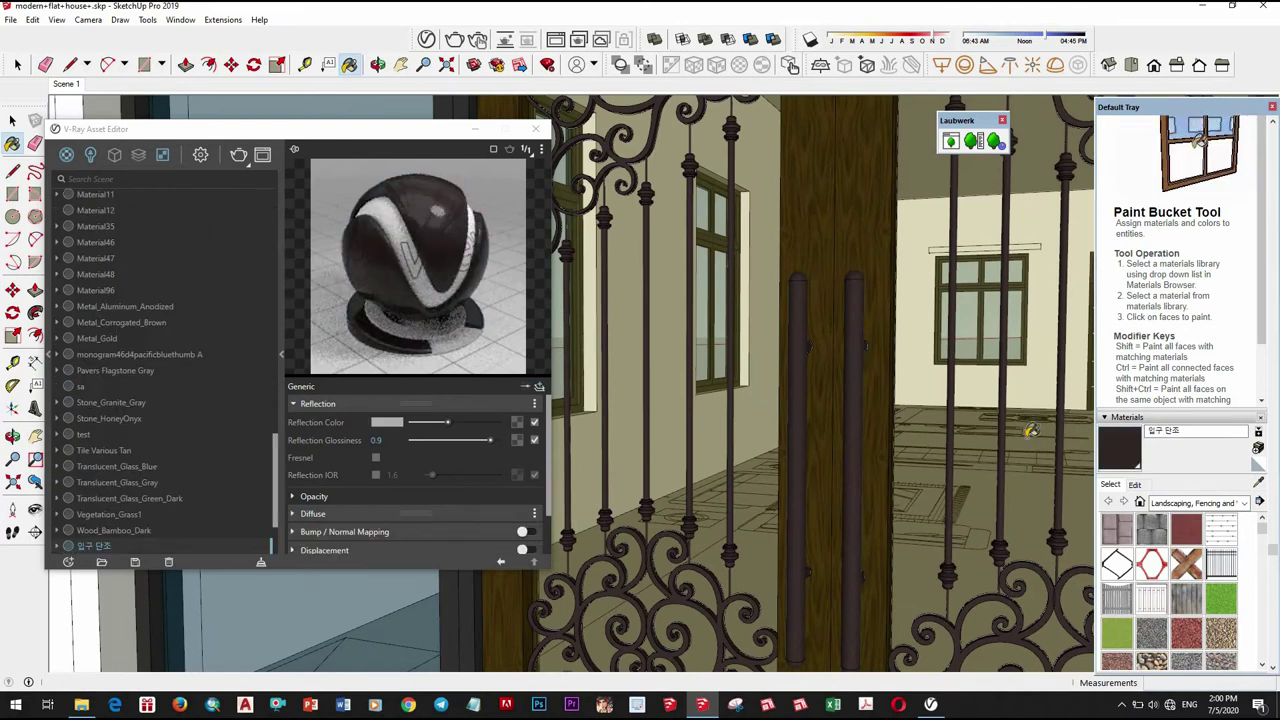
scroll(903, 483, down, 3)
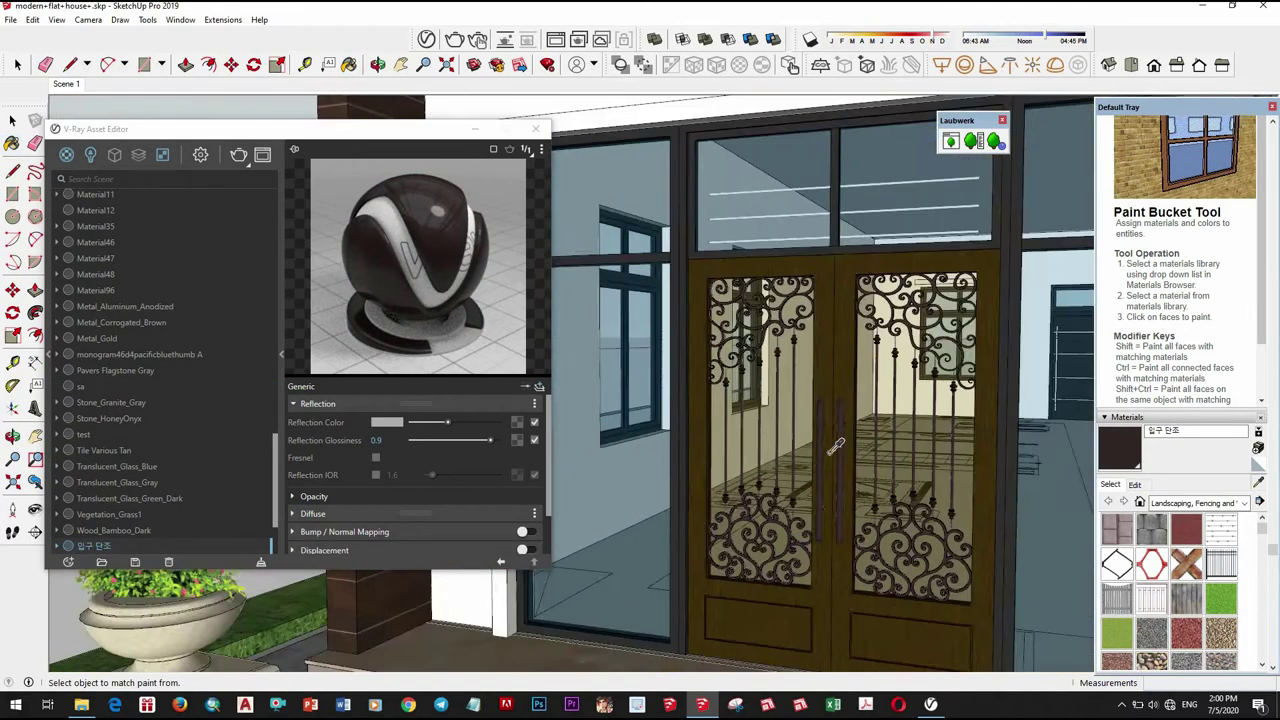
scroll(903, 450, down, 3)
scroll(905, 400, down, 2)
scroll(903, 392, up, 3)
alt+click(903, 392)
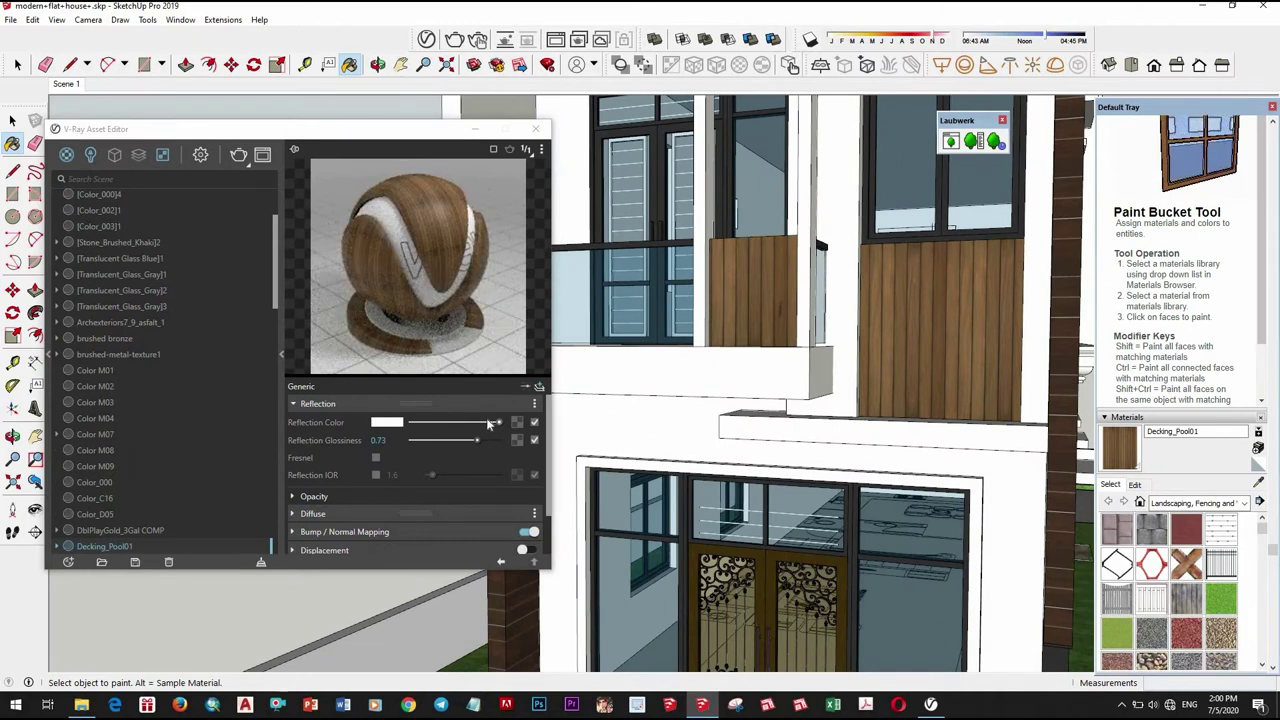
mouse_move(490, 424)
mouse_down()
mouse_move(470, 440)
mouse_move(469, 423)
mouse_move(481, 440)
mouse_up()
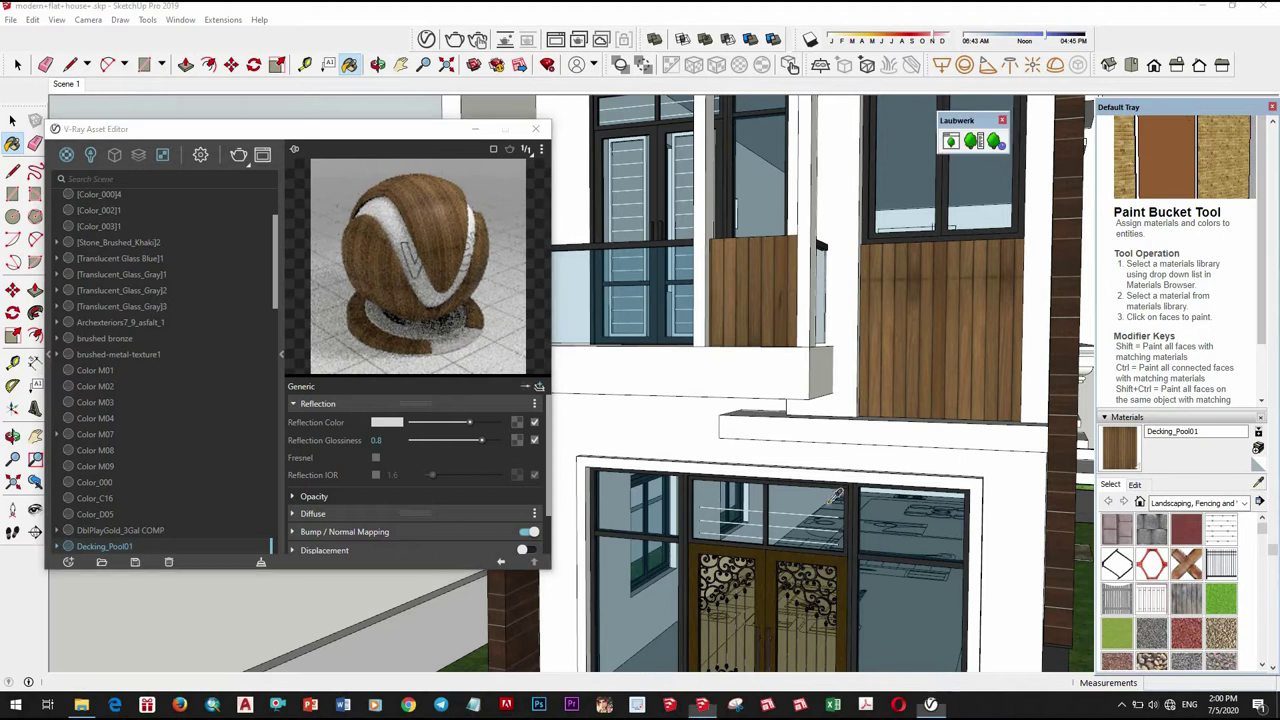
Expand the Decking_Pool01 bump mapping settings and set the amount to 0.82
scroll(836, 496, down, 8)
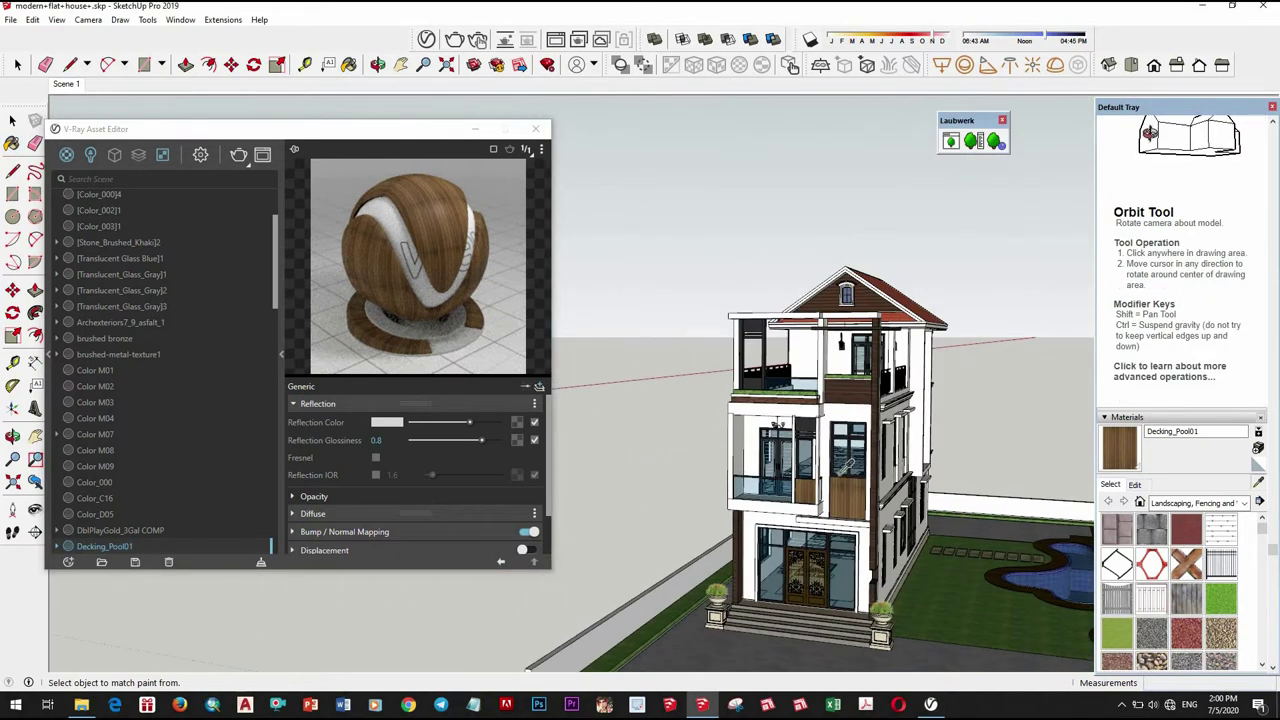
scroll(845, 510, up, 8)
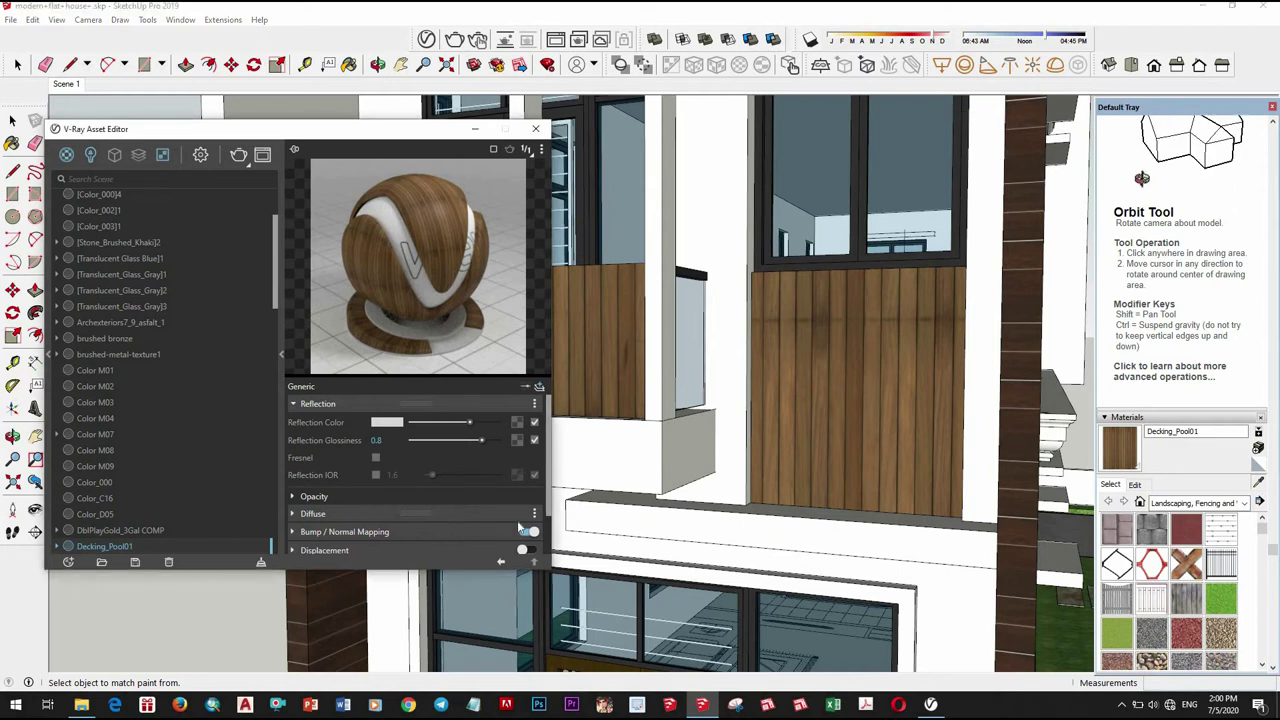
click(441, 512)
scroll(446, 490, down, 2)
click(480, 483)
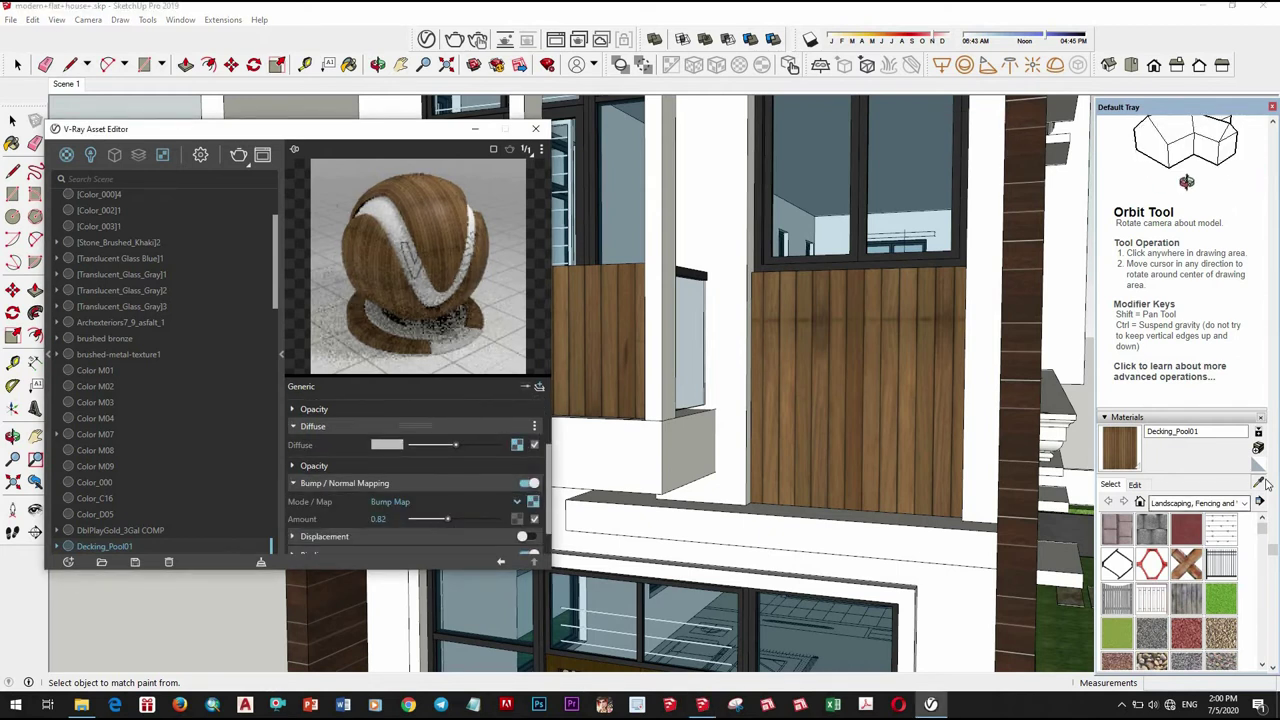
click(962, 298)
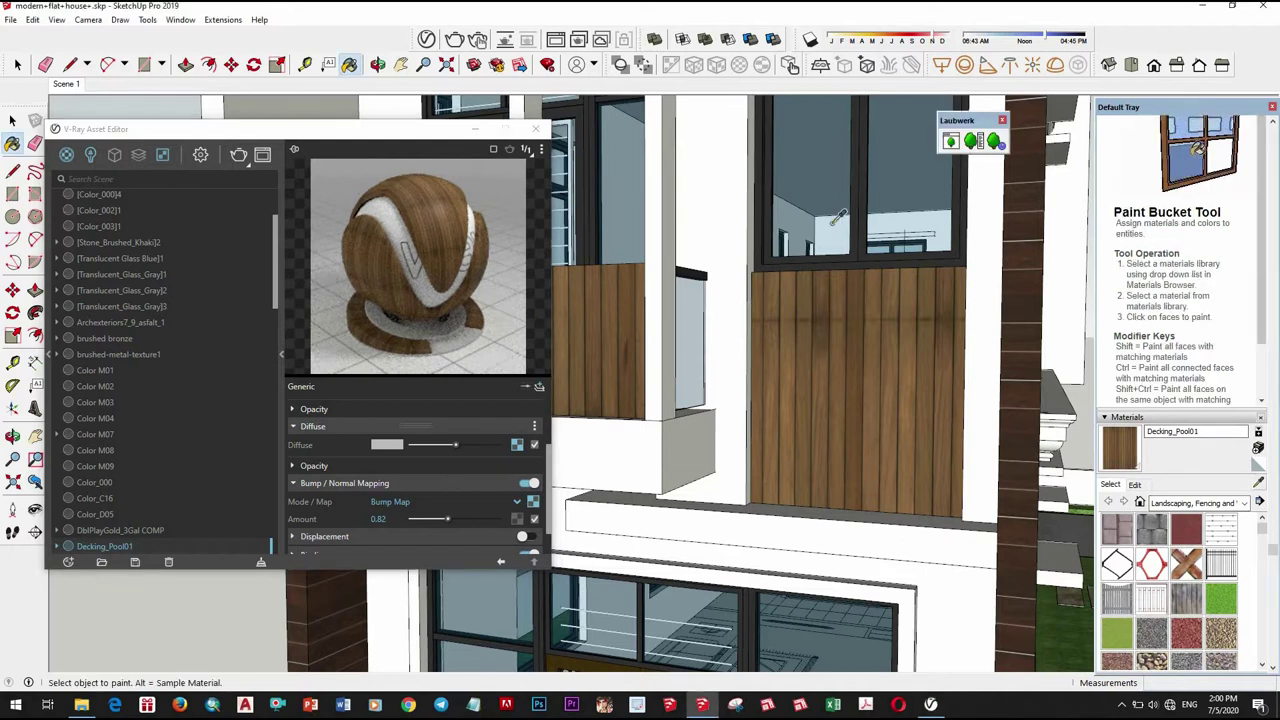
Sample Color M07 and give it a light-grey reflection colour with 0.9 glossiness
alt+click(866, 238)
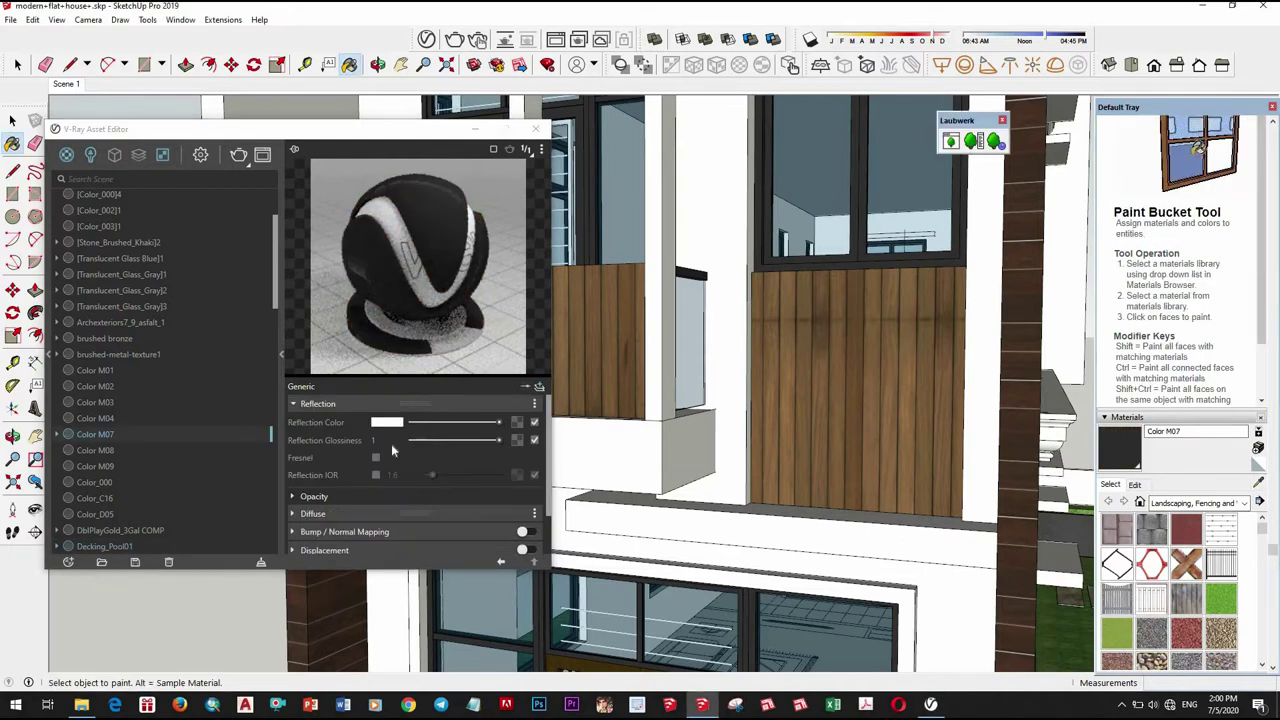
drag(498, 422, 468, 422)
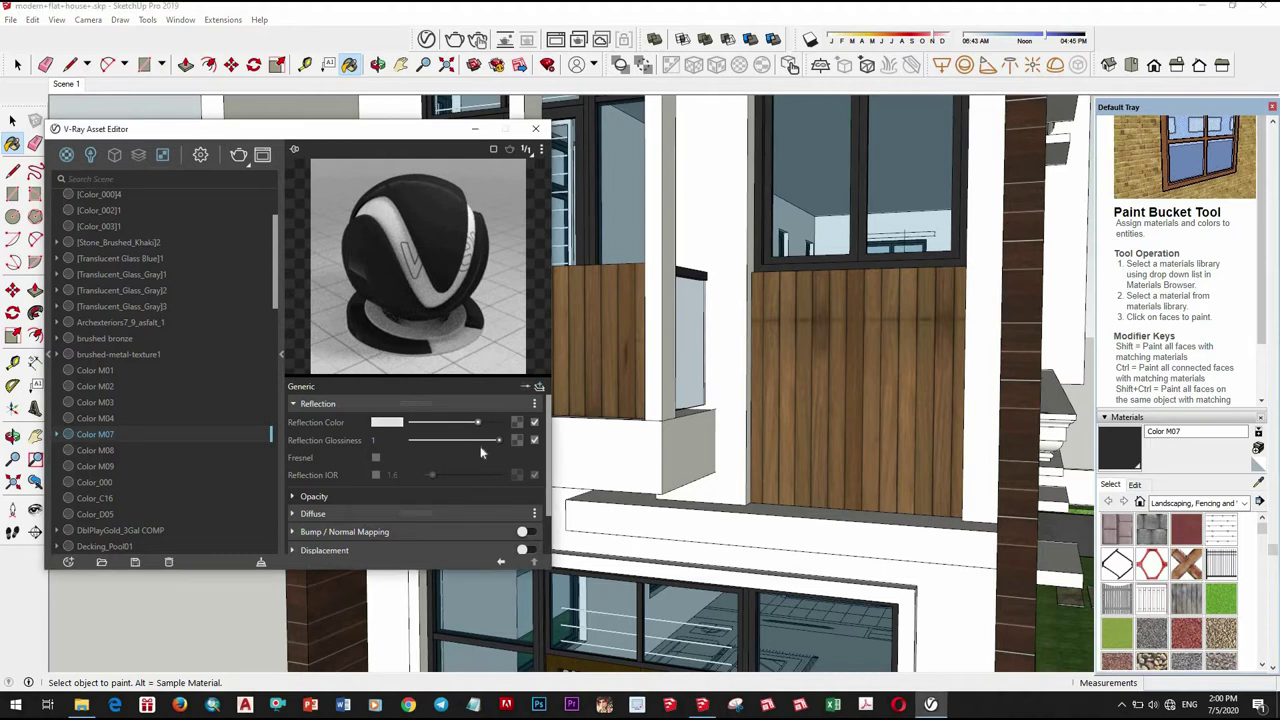
click(491, 440)
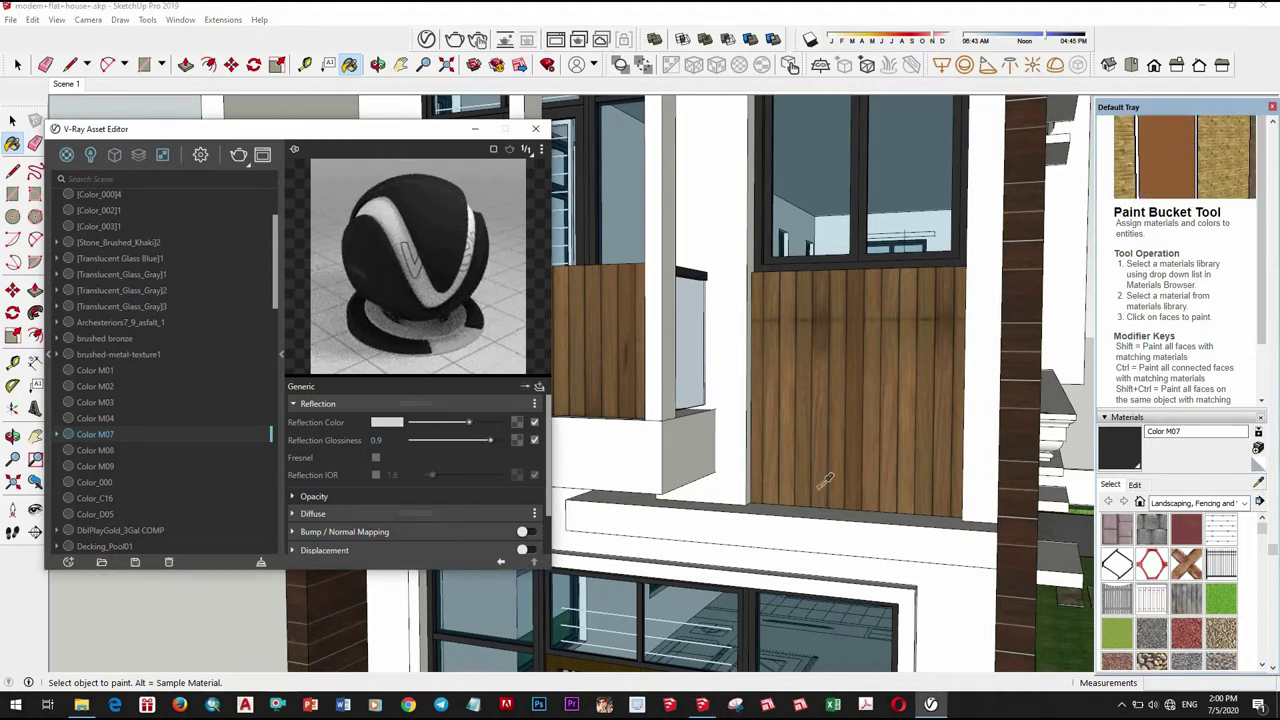
Set Color M07's opacity to 0.74 and its reflection IOR to 2
click(367, 494)
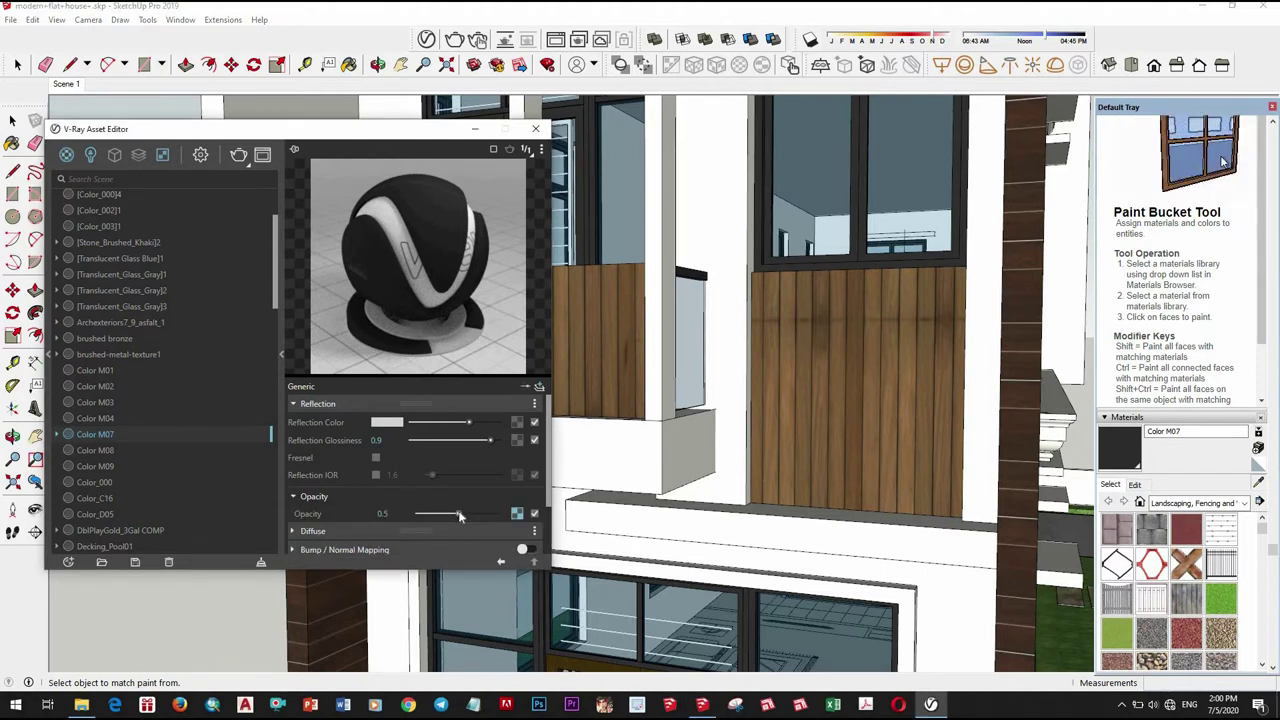
click(375, 475)
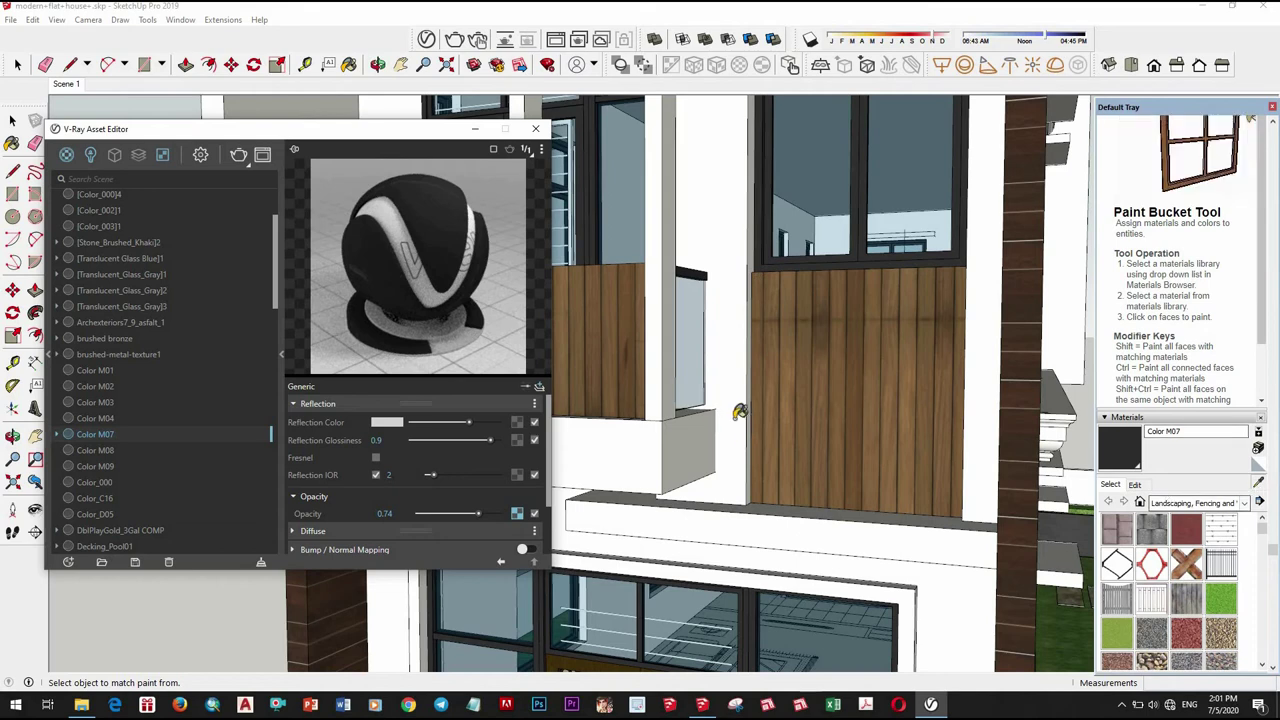
mouse_move(737, 406)
middle_down()
mouse_move(876, 381)
mouse_move(780, 490)
middle_up()
scroll(873, 380, up, 5)
scroll(771, 499, down, 5)
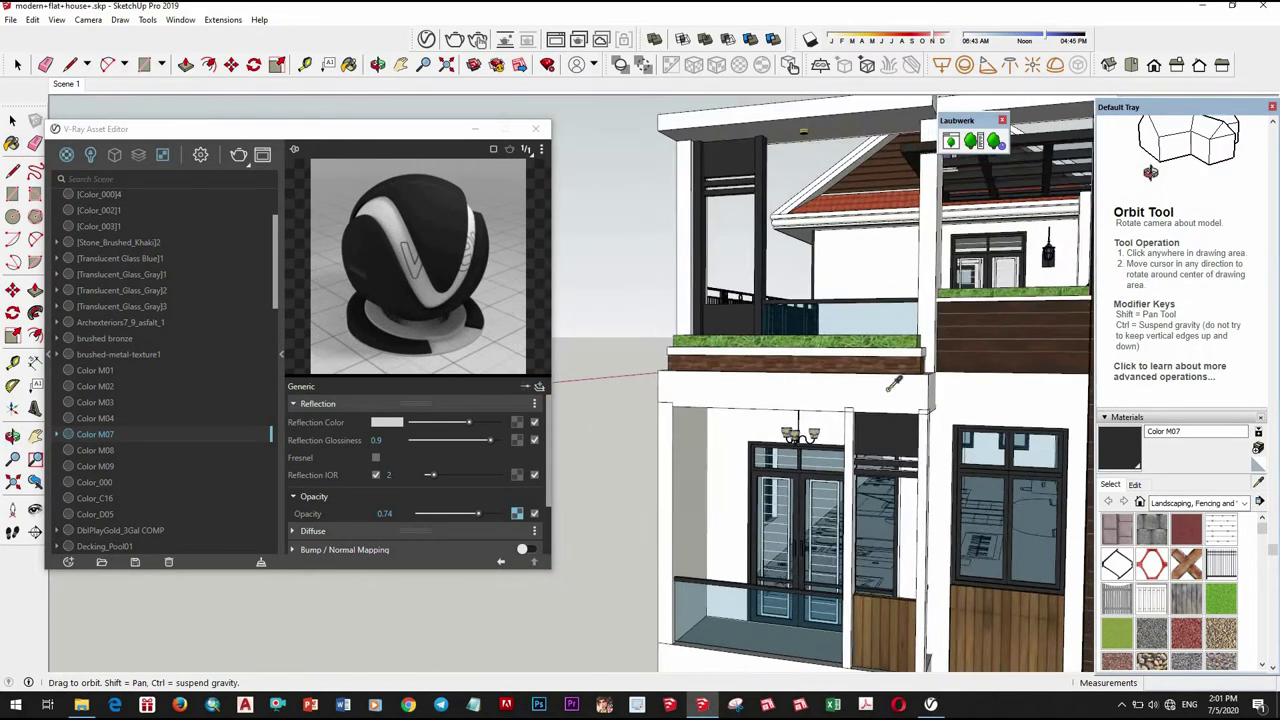
scroll(780, 300, up, 5)
Sample the brown stone wall and use its own diffuse texture as a 1.33 bump map
scroll(780, 340, up, 3)
alt+click(760, 350)
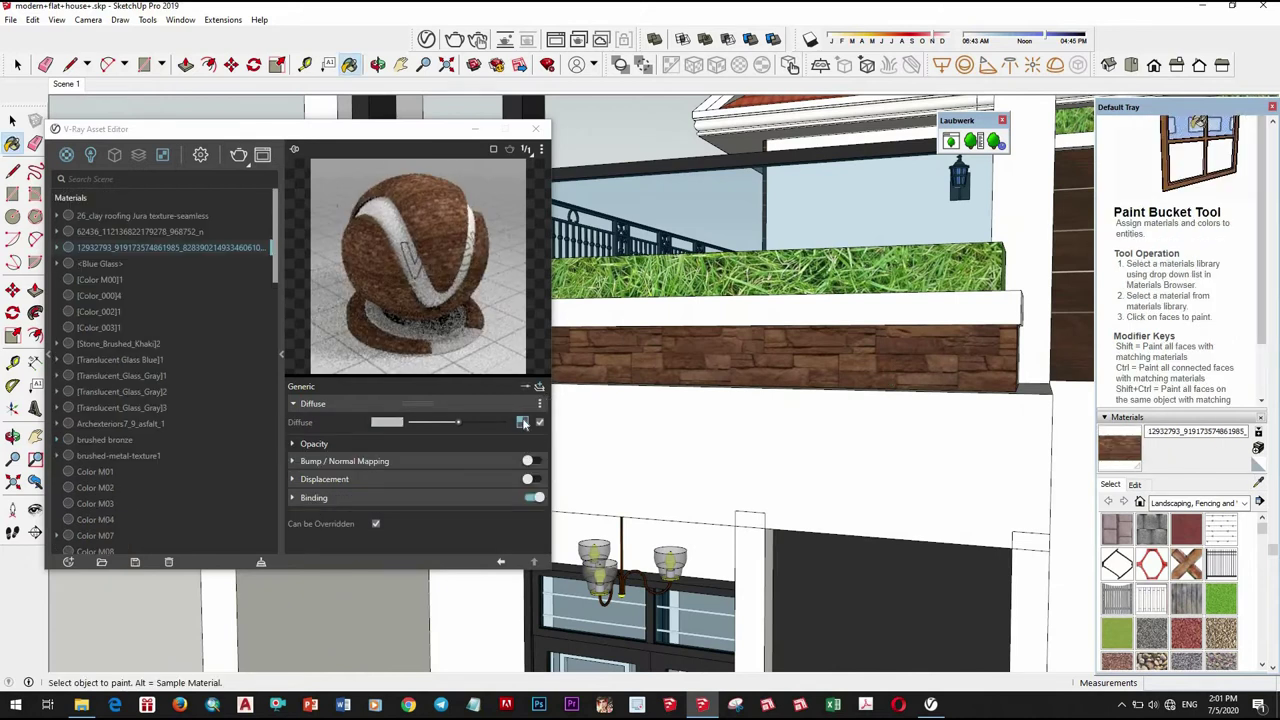
right_click(520, 422)
click(501, 465)
click(528, 461)
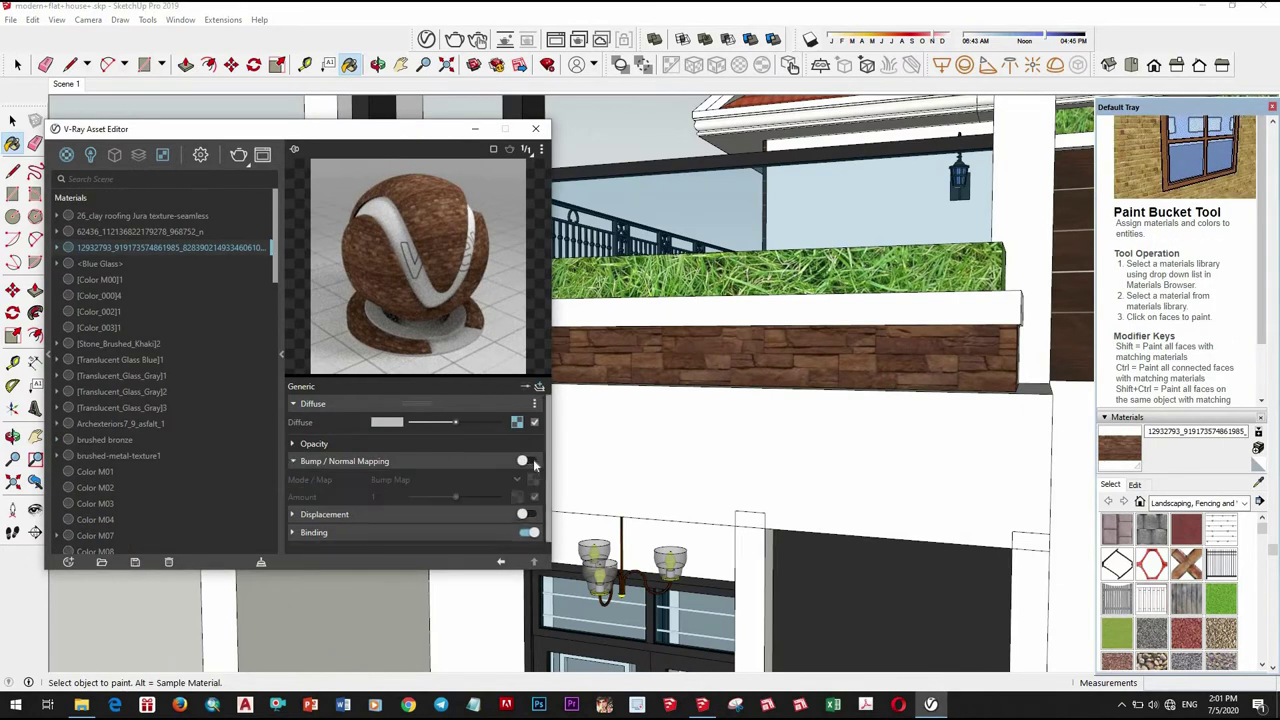
right_click(522, 481)
click(488, 509)
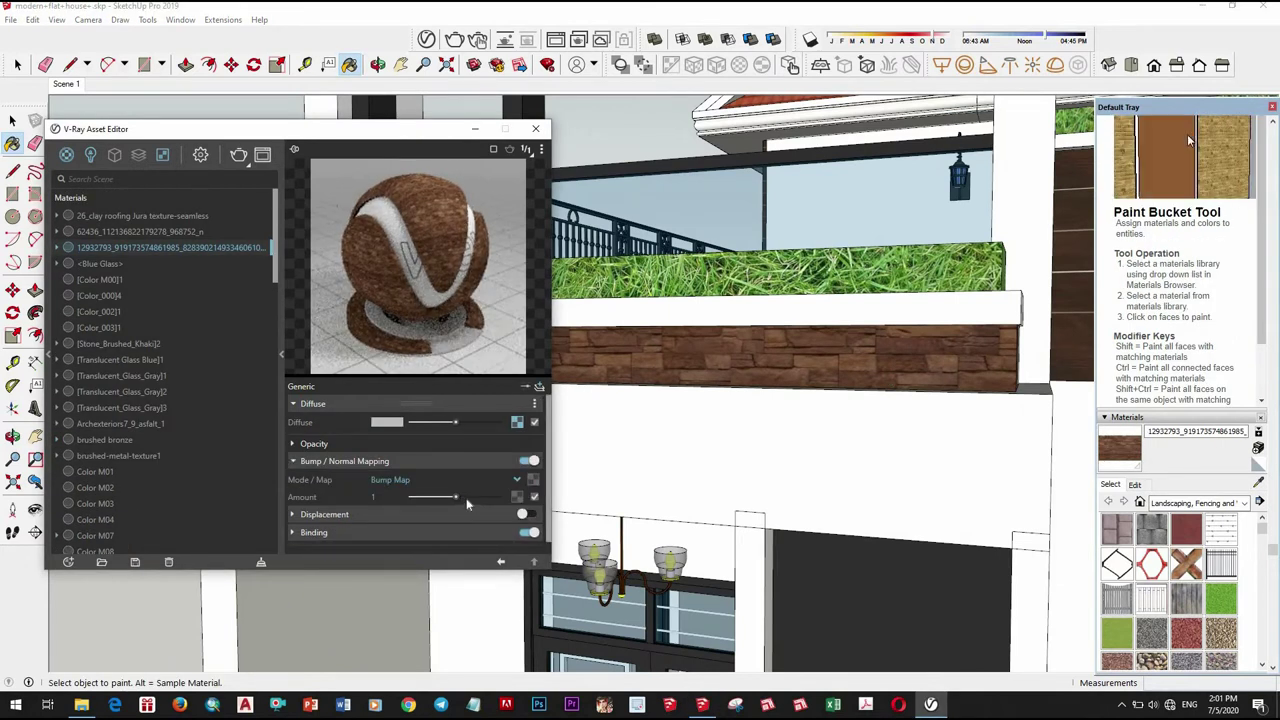
drag(455, 497, 469, 497)
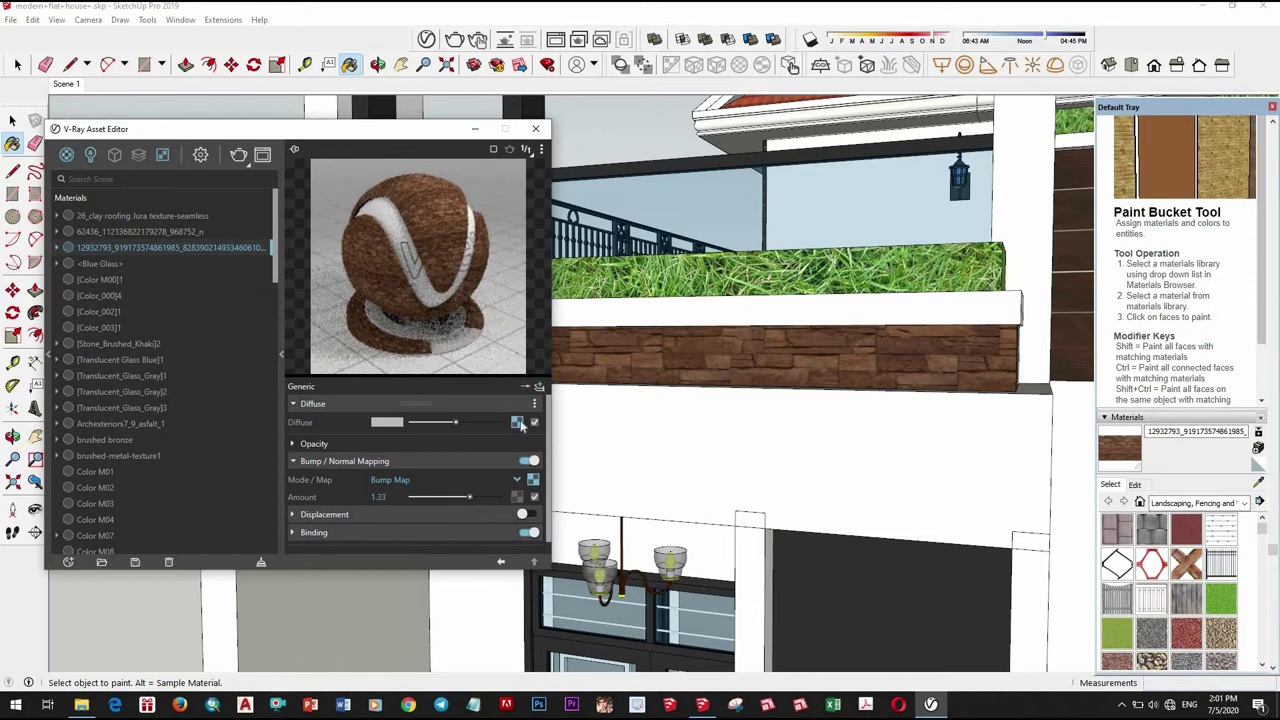
Add a reflection layer to the stone material with 0.85 glossiness
click(538, 388)
click(489, 436)
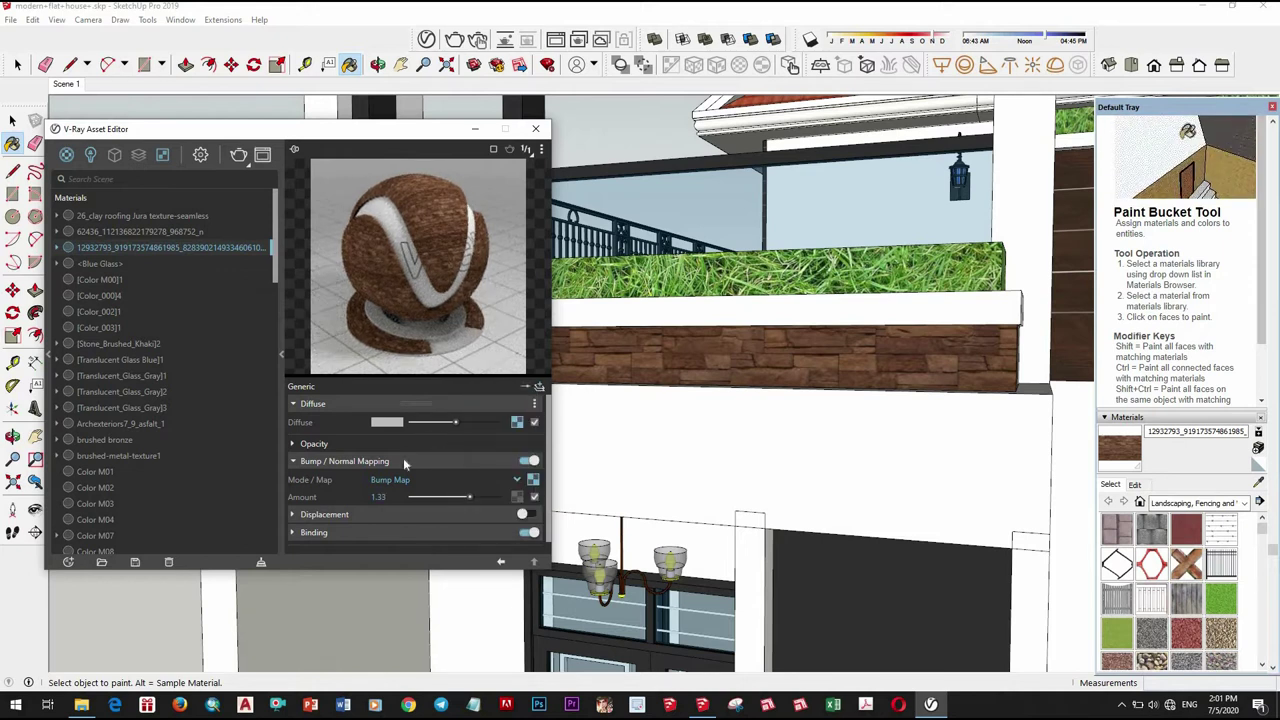
drag(498, 440, 486, 440)
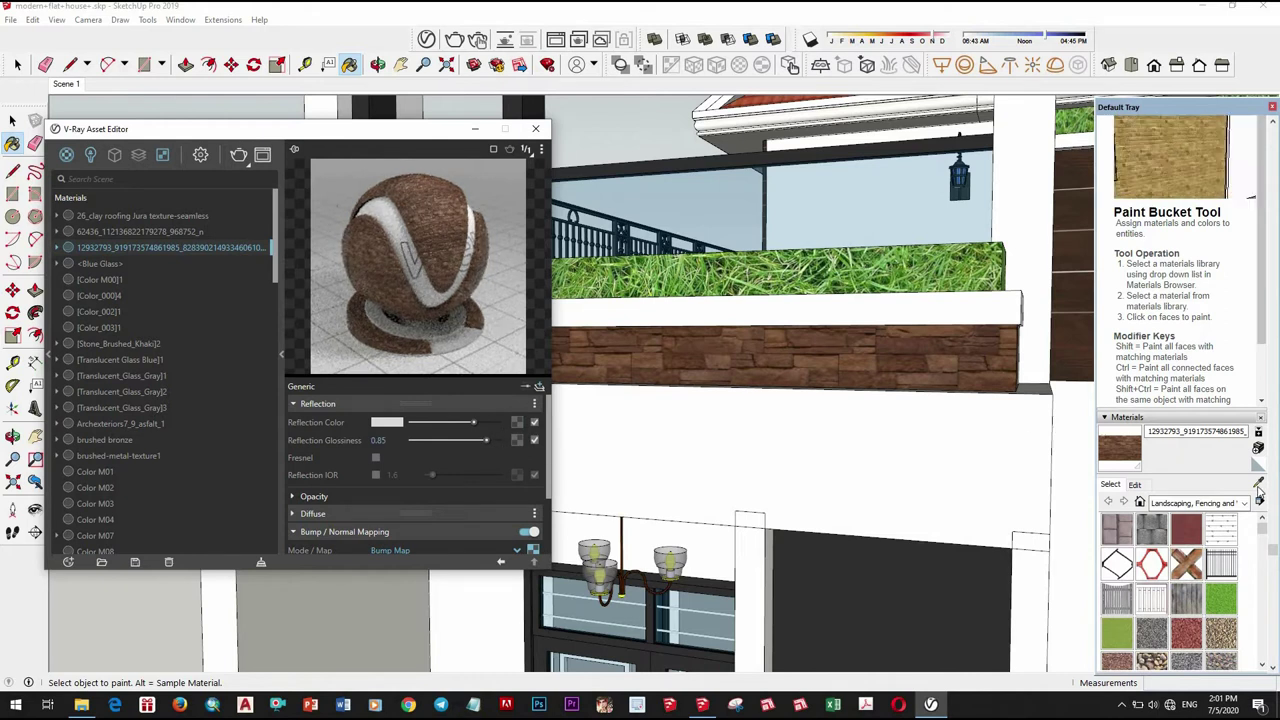
mouse_move(748, 532)
middle_down()
mouse_move(908, 460)
mouse_move(743, 530)
mouse_move(737, 551)
mouse_move(753, 400)
middle_up()
Sample Color M07 again from the balcony railing and set its reflection IOR to 1.6
scroll(740, 410, down, 3)
scroll(700, 440, down, 4)
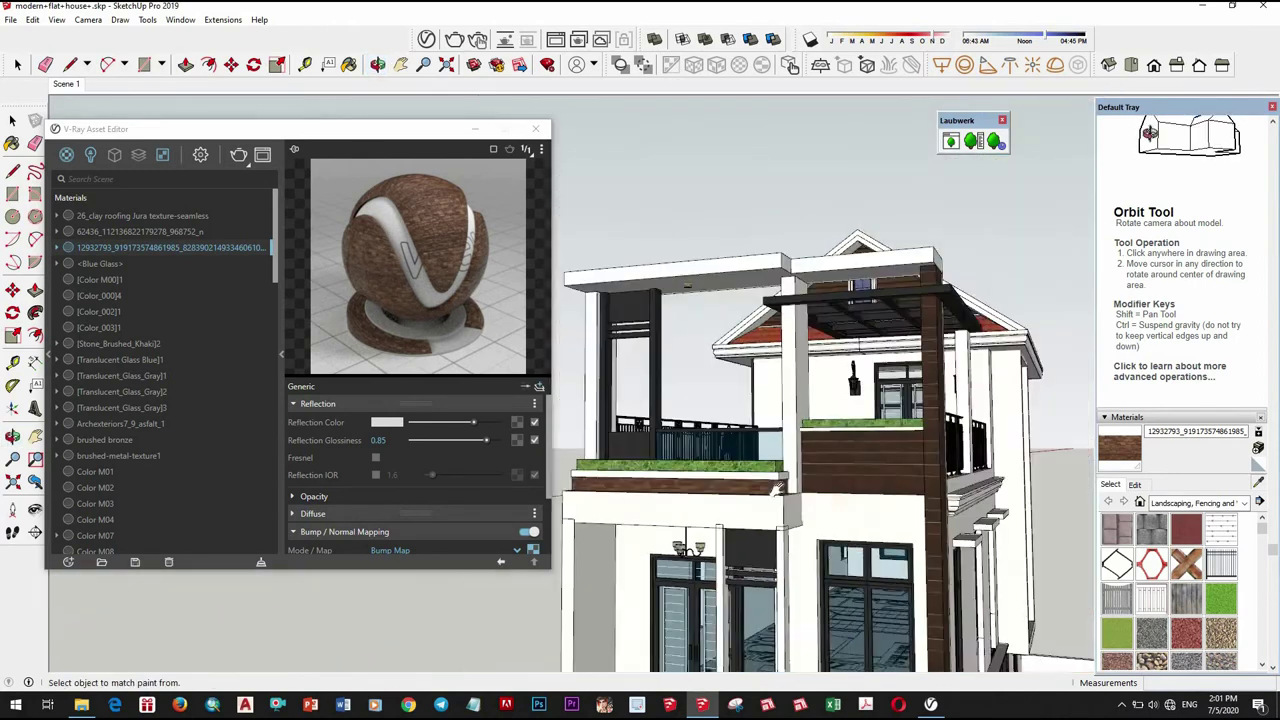
scroll(658, 473, down, 3)
scroll(656, 472, up, 3)
scroll(694, 477, up, 2)
scroll(708, 477, up, 2)
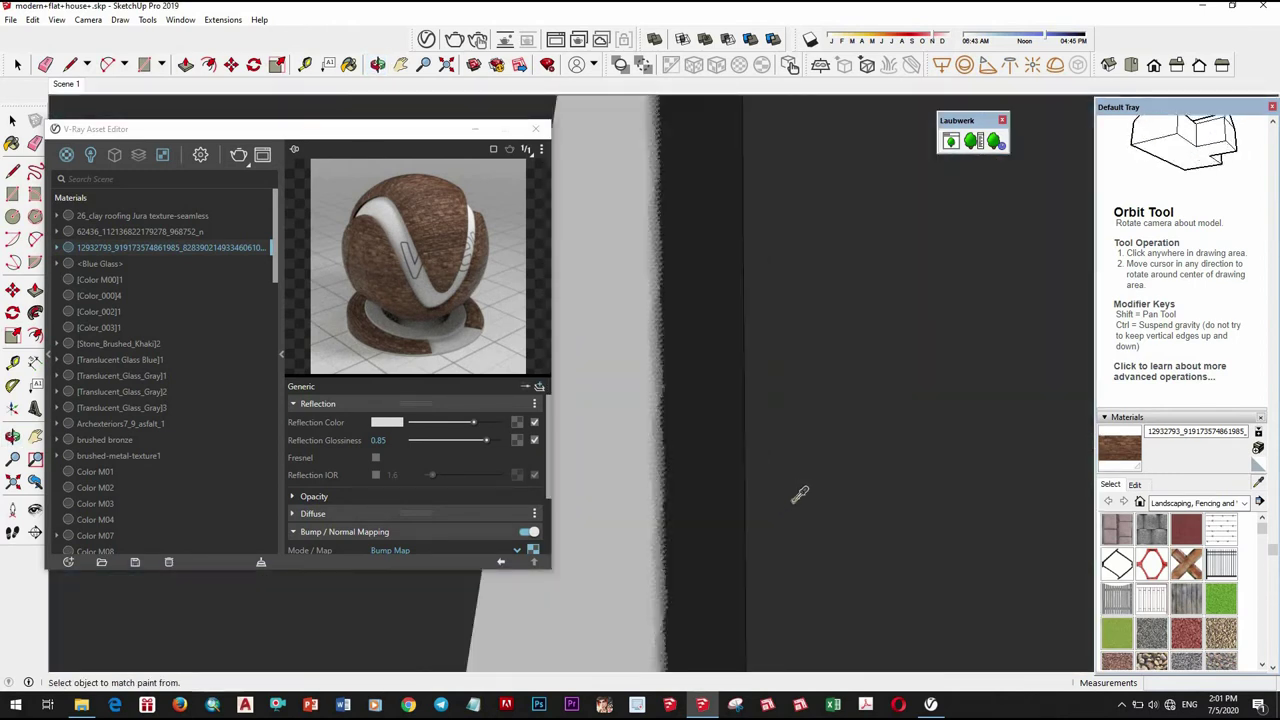
scroll(800, 491, up, 2)
scroll(800, 495, down, 2)
scroll(794, 506, down, 2)
scroll(850, 530, down, 2)
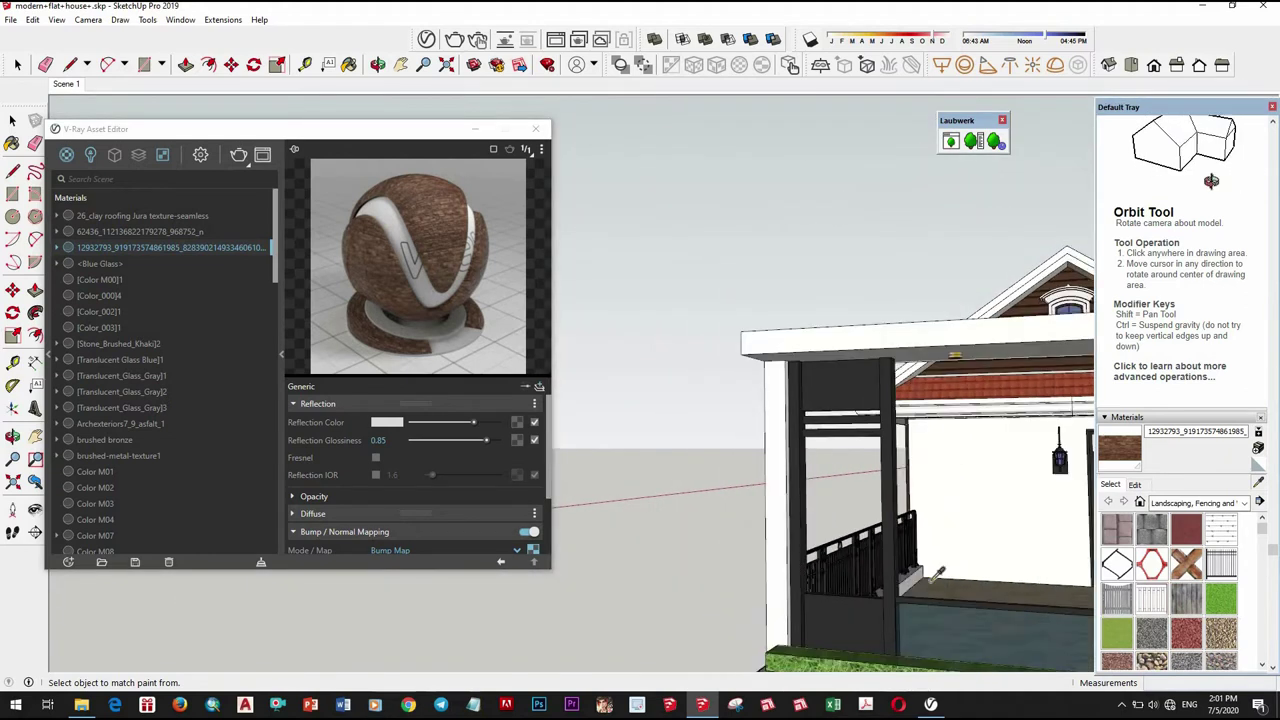
scroll(925, 568, down, 2)
scroll(880, 530, up, 3)
scroll(820, 470, up, 2)
scroll(760, 410, down, 2)
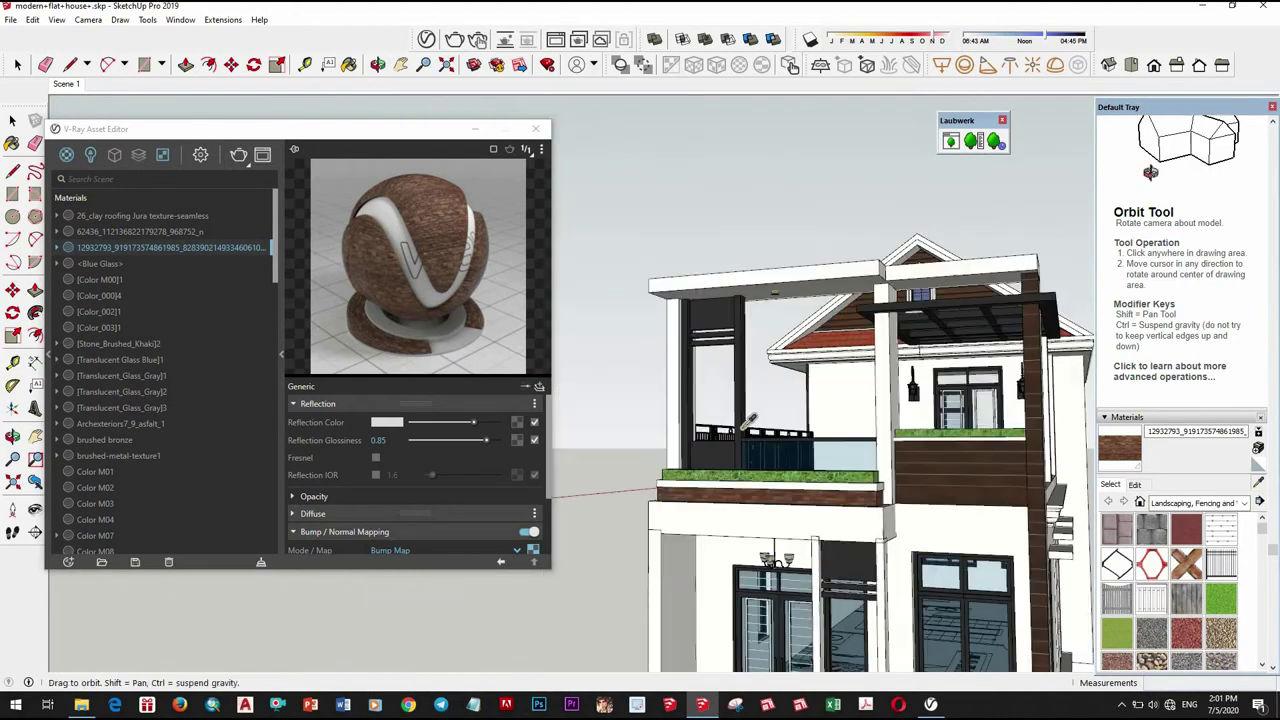
scroll(705, 361, up, 3)
scroll(705, 360, up, 2)
alt+click(705, 360)
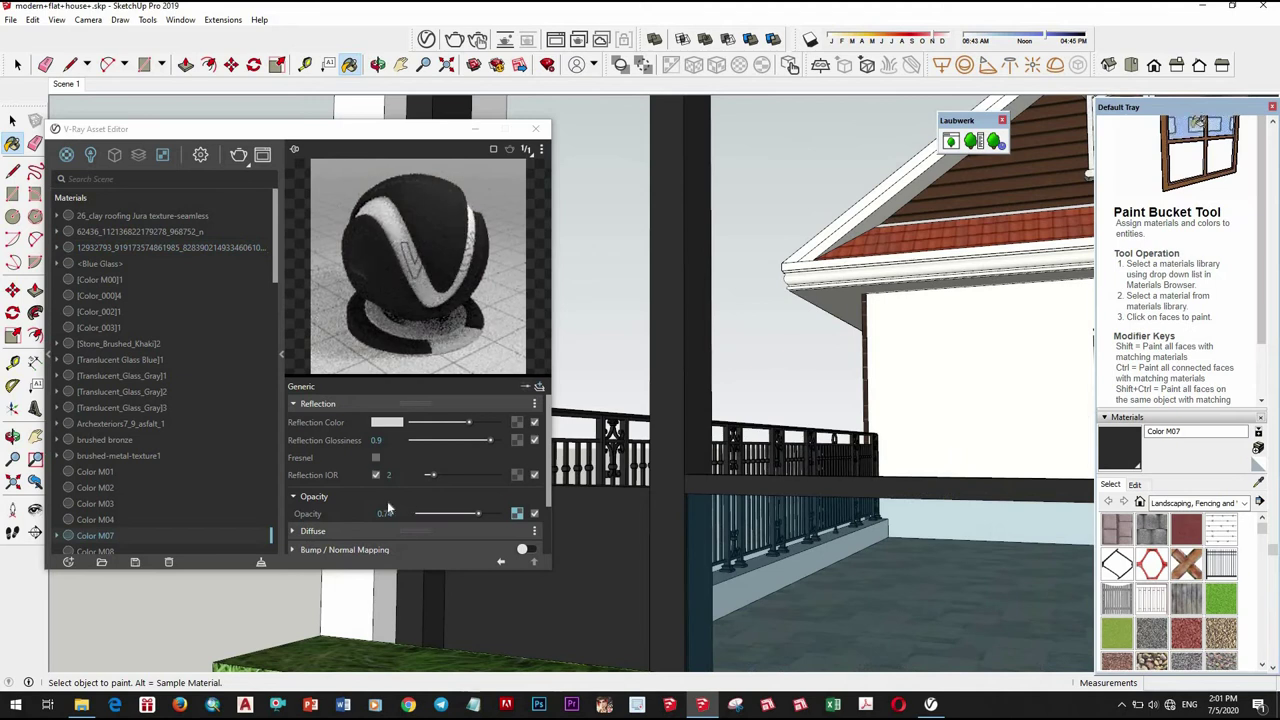
click(383, 481)
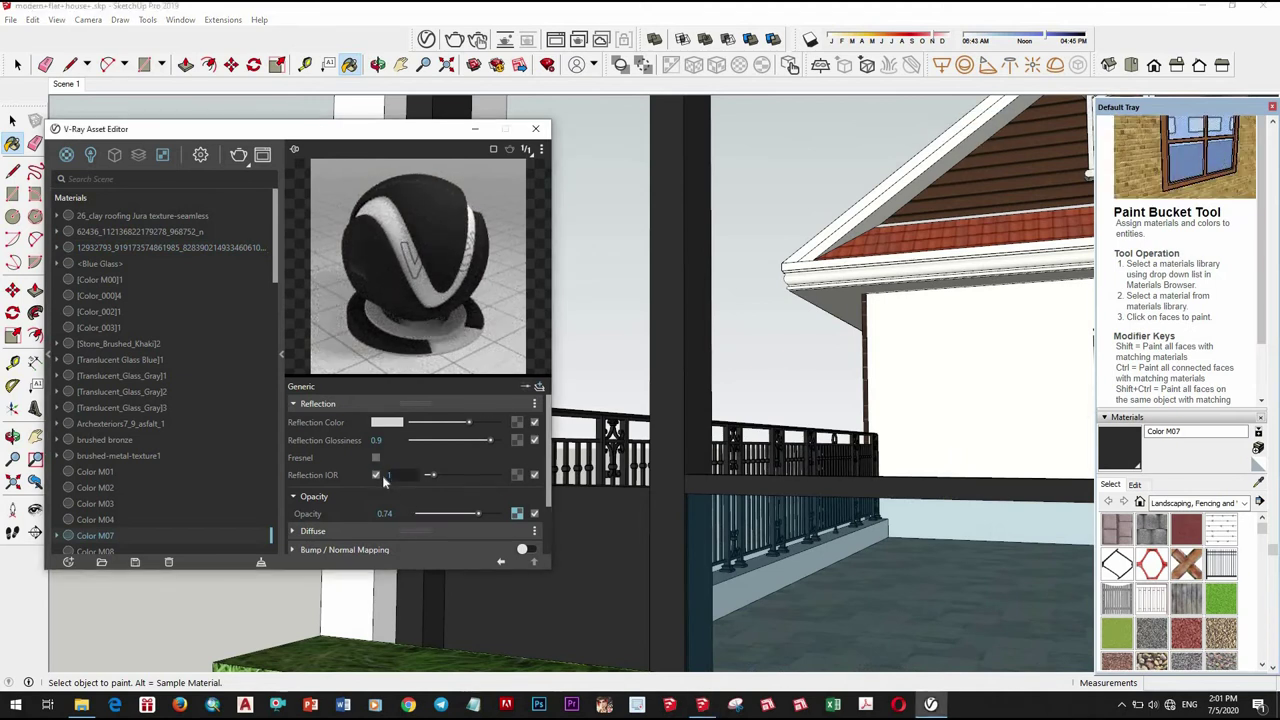
text(1.6)
key(Return)
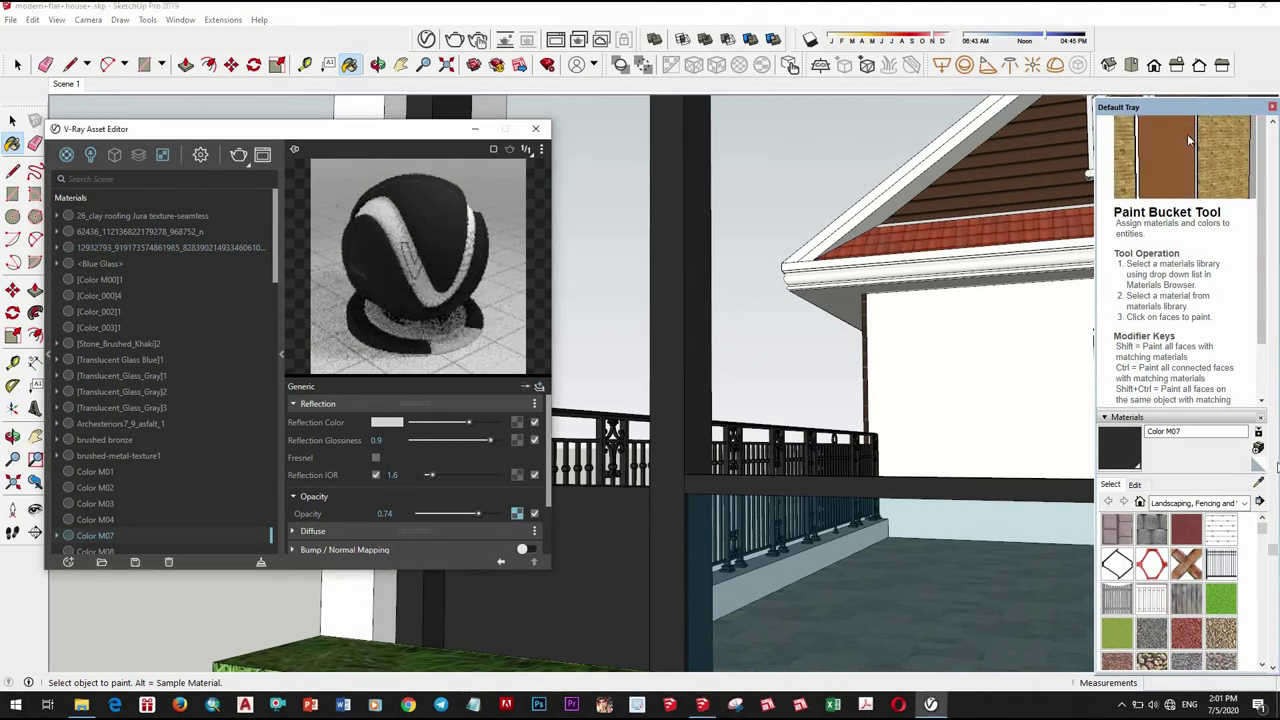
Orbit and zoom the view to frame the front balcony and door
key(alt)
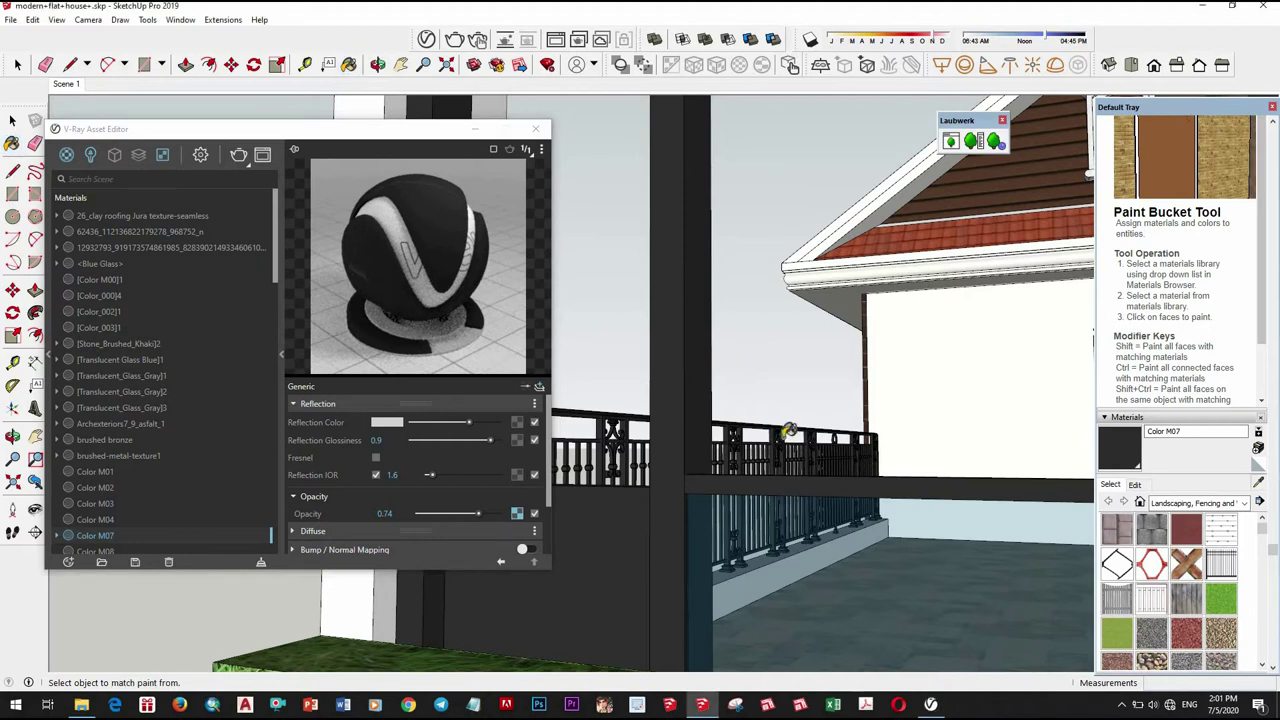
scroll(855, 450, down, 3)
middle_drag(855, 450, 830, 452)
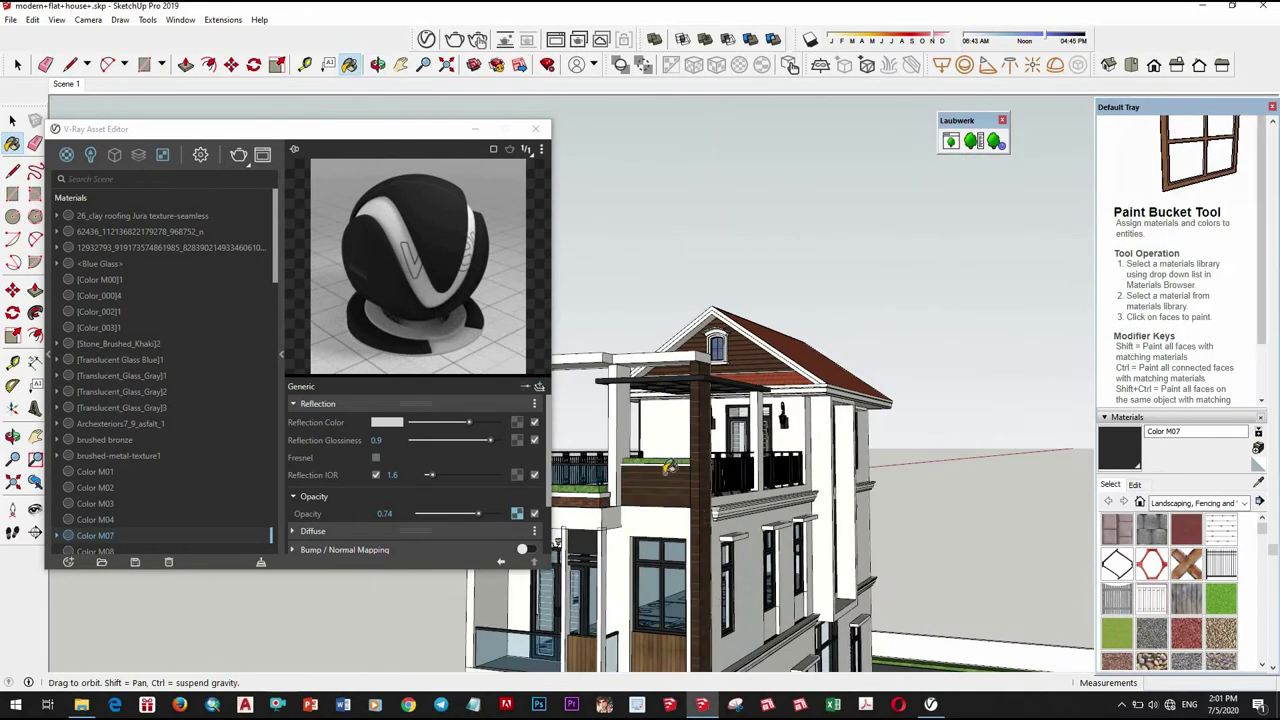
scroll(850, 452, up, 3)
scroll(856, 452, up, 3)
scroll(855, 452, up, 2)
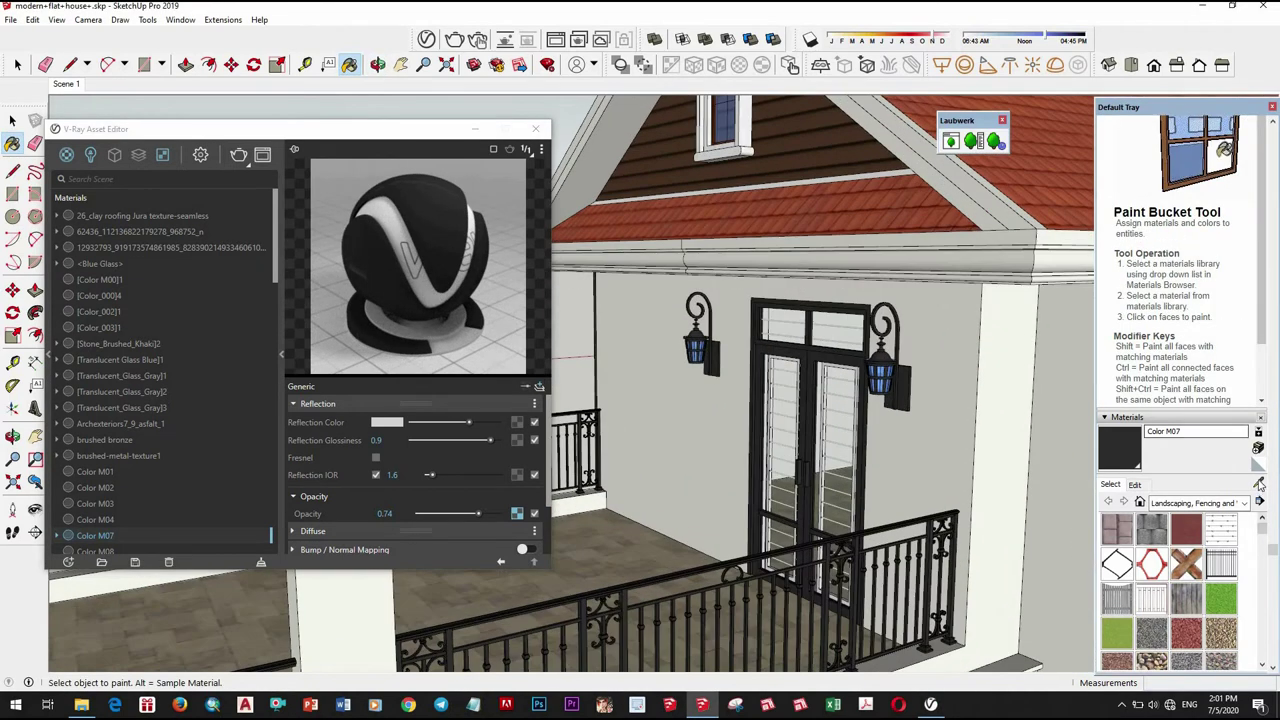
Sample the roof tiles' 26_clay roofing Jura texture-seamless material, showing reflection glossiness 1
alt+click(922, 220)
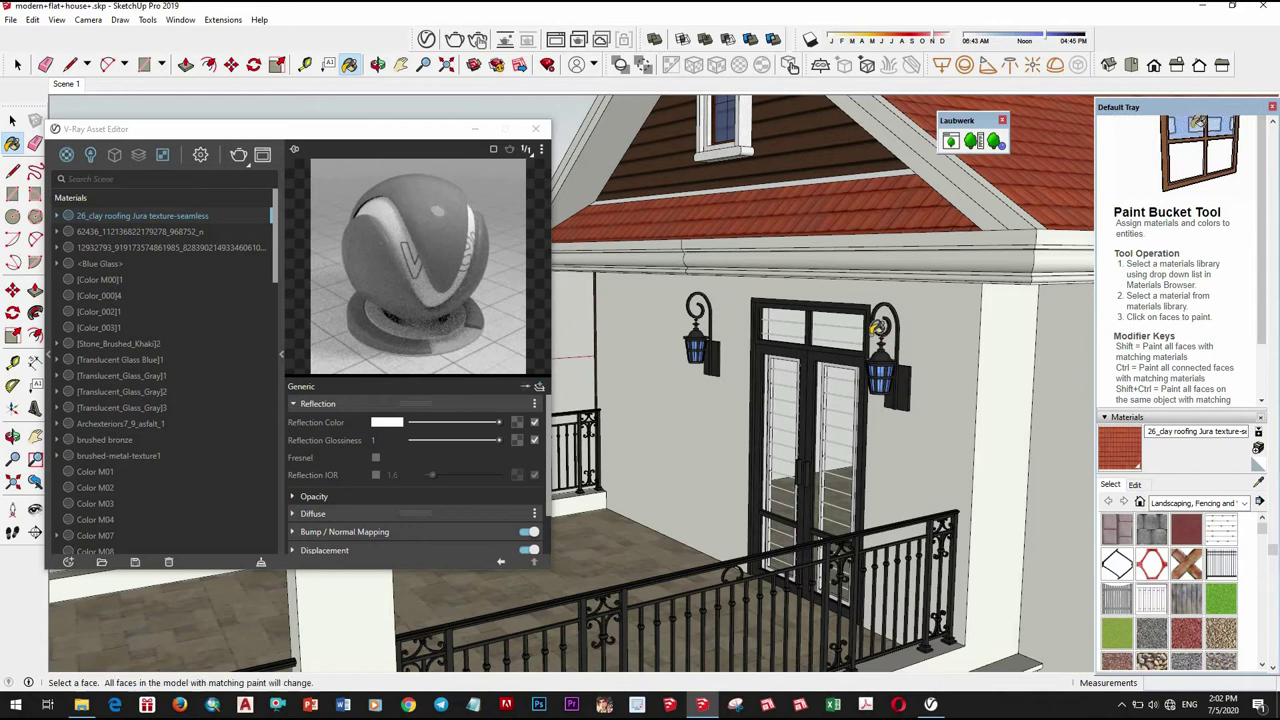
scroll(877, 327, down, 5)
middle_drag(877, 327, 760, 360)
scroll(760, 360, up, 3)
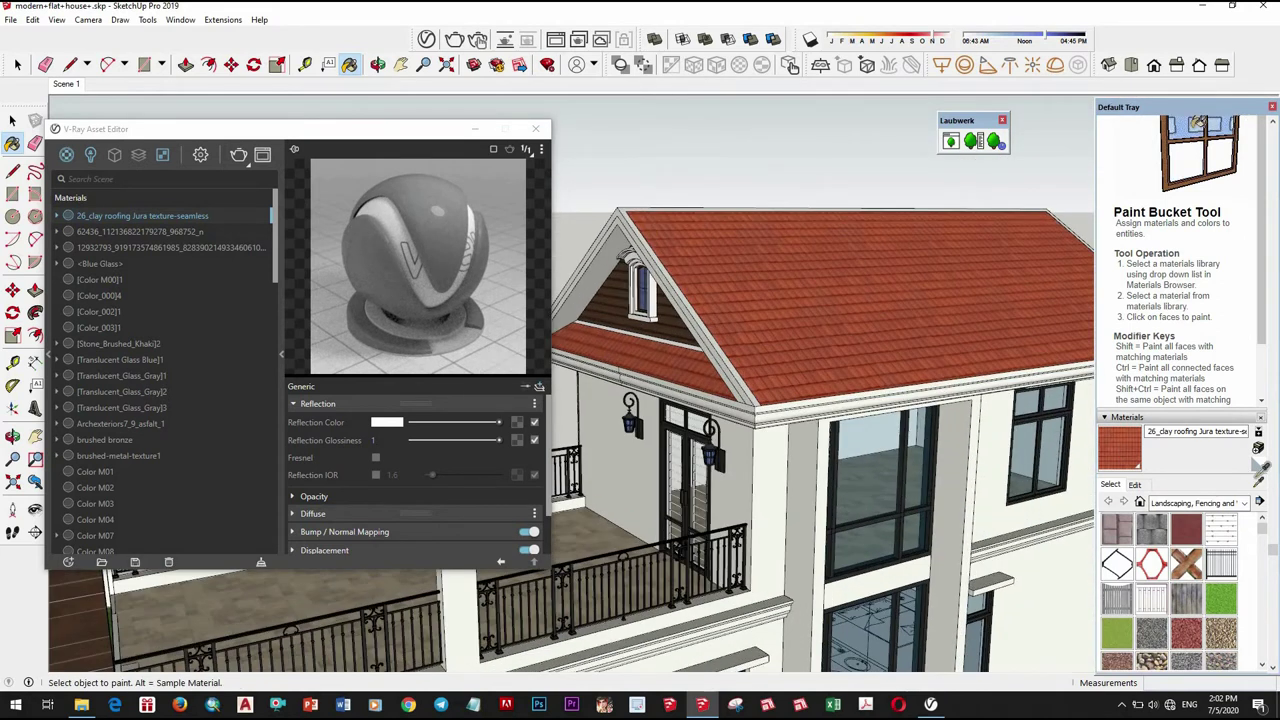
alt+click(986, 443)
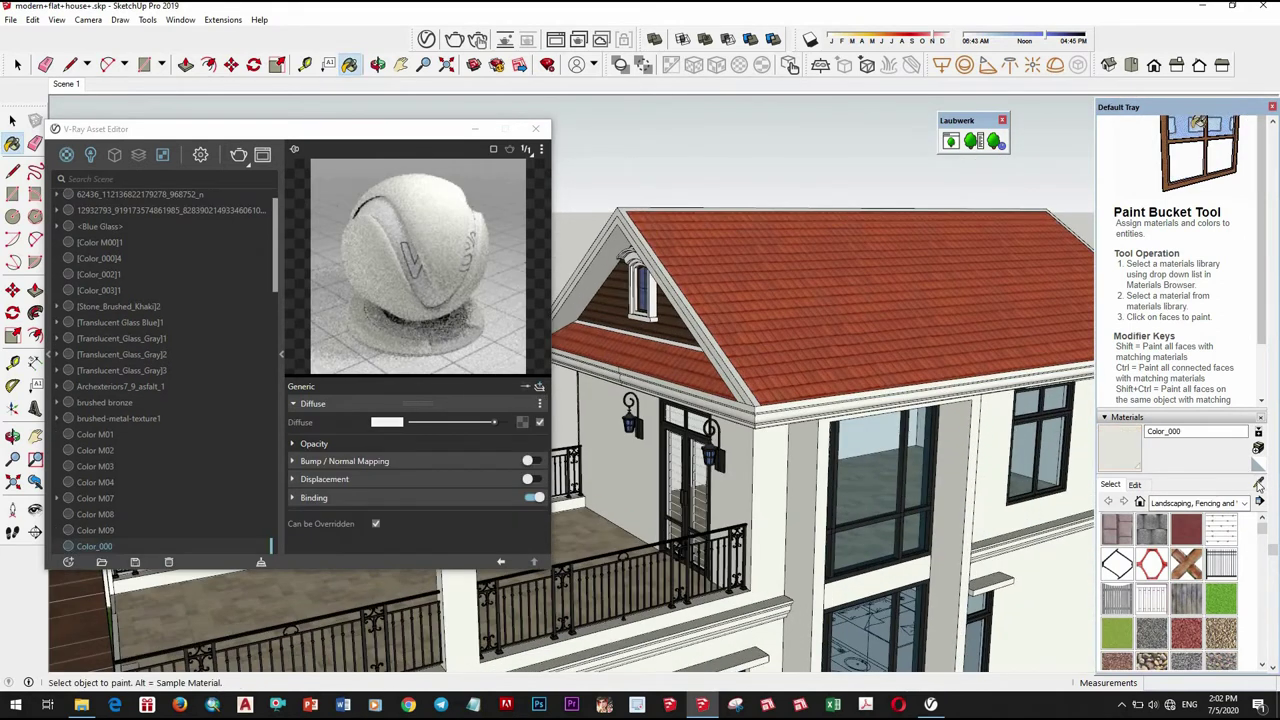
alt+click(920, 400)
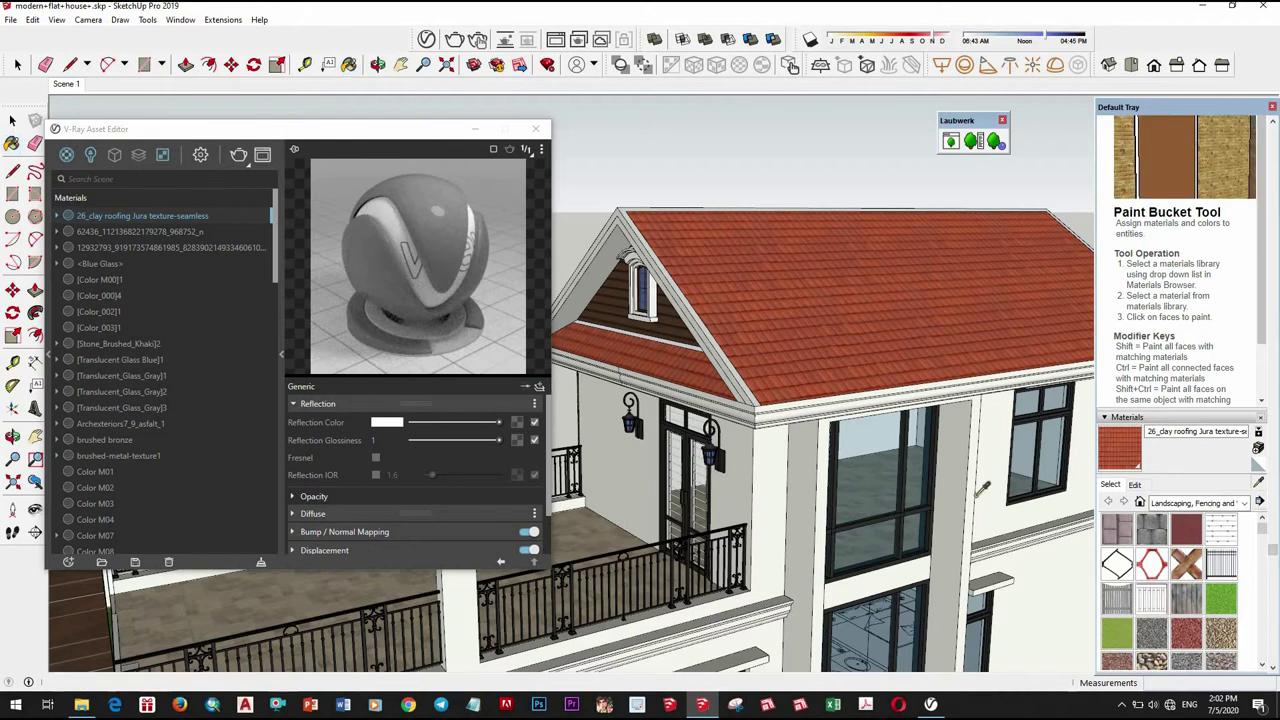
Add a reflection layer to wall material Color_000 and tone down its reflection colour to grey
alt+click(925, 525)
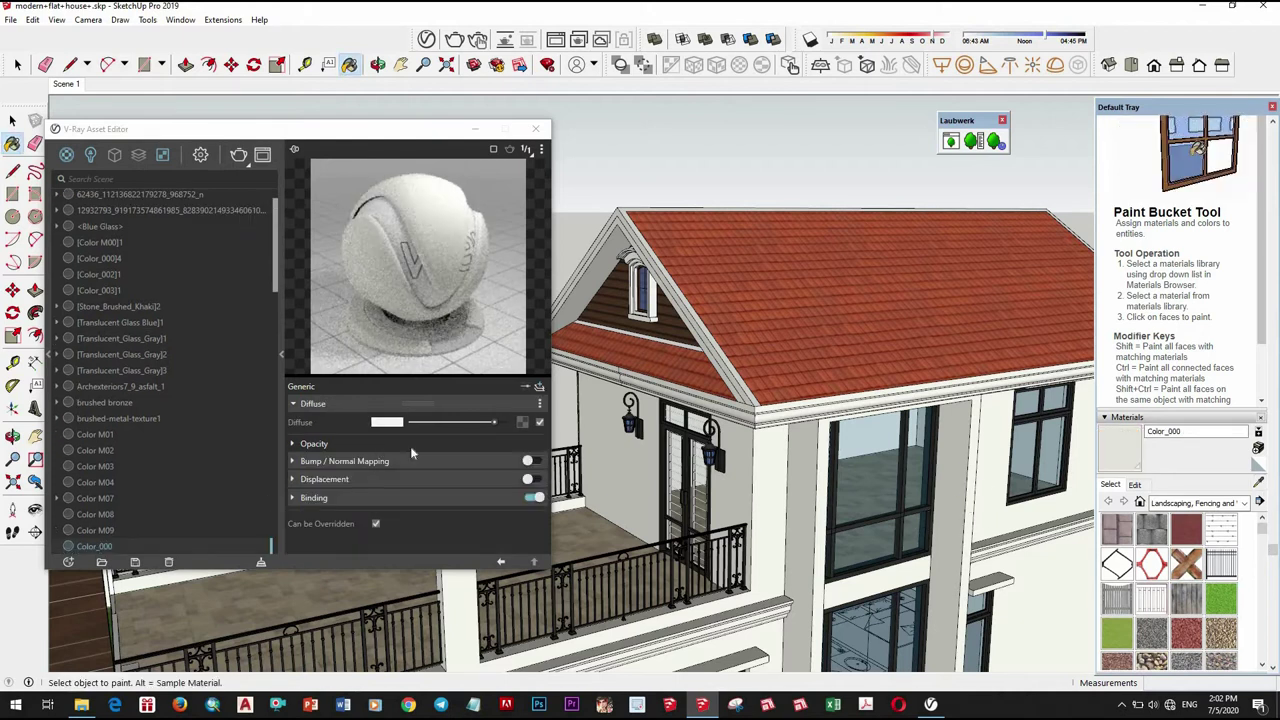
click(539, 386)
click(513, 438)
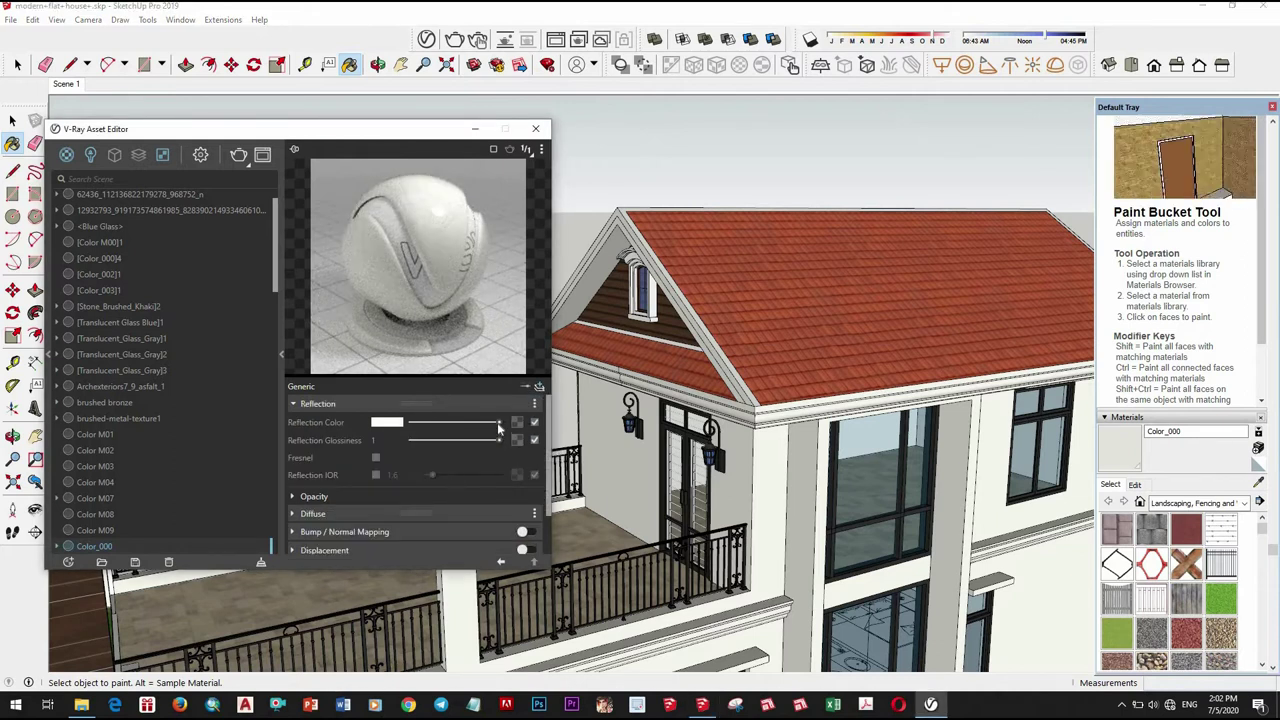
click(462, 424)
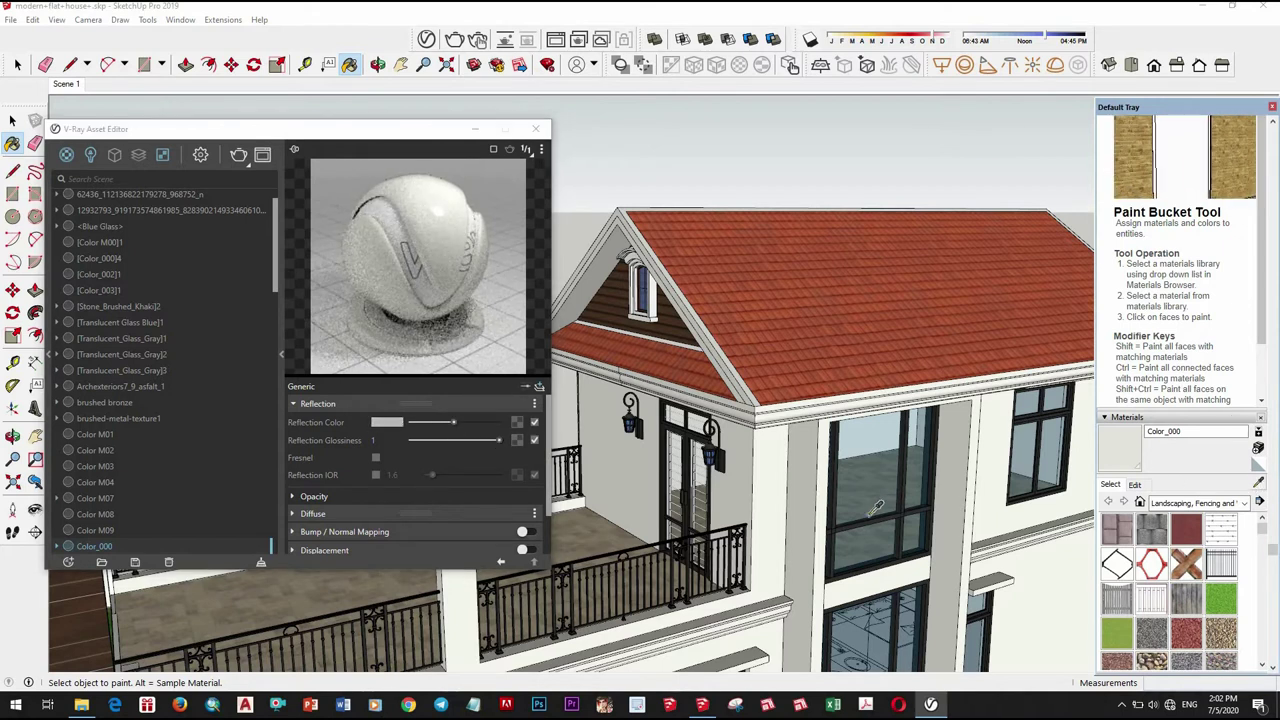
Sample the lawn's grass material and paste its diffuse texture in as a bump map at amount 2
mouse_move(800, 480)
middle_down()
mouse_move(855, 490)
mouse_move(820, 500)
middle_up()
scroll(855, 490, down, 5)
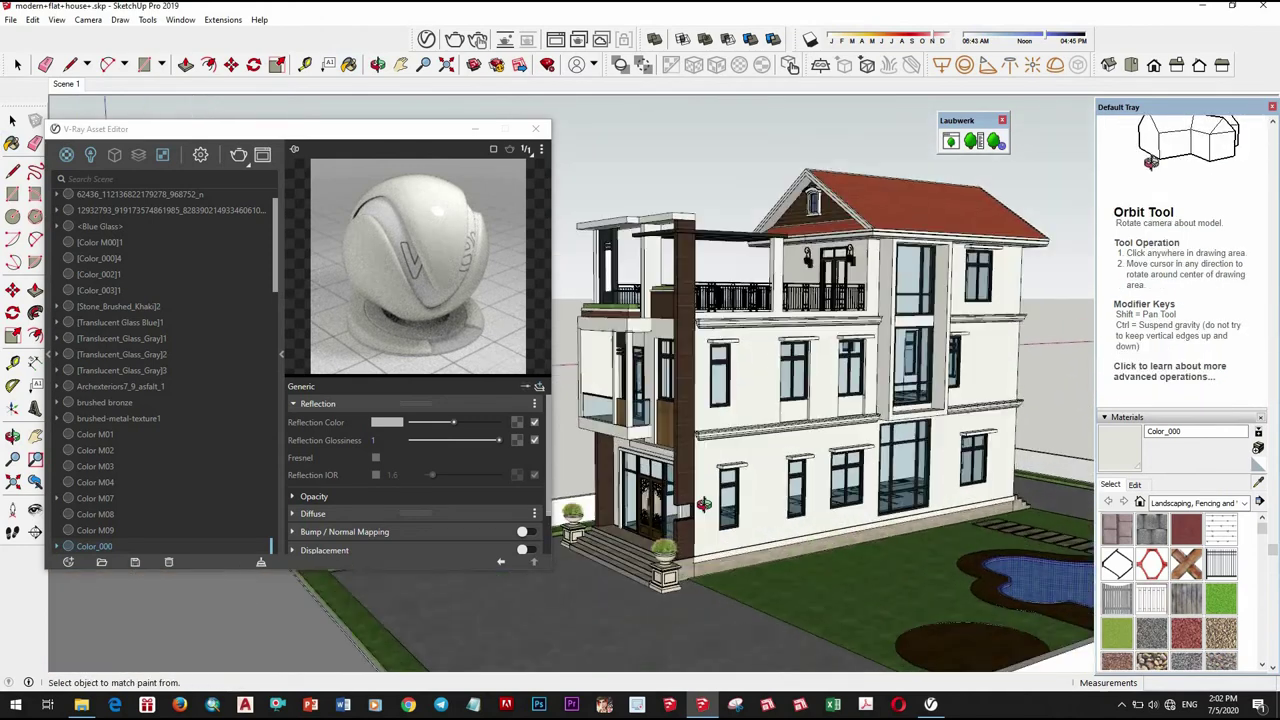
scroll(795, 507, up, 8)
scroll(795, 507, down, 3)
scroll(850, 480, down, 2)
scroll(920, 420, up, 6)
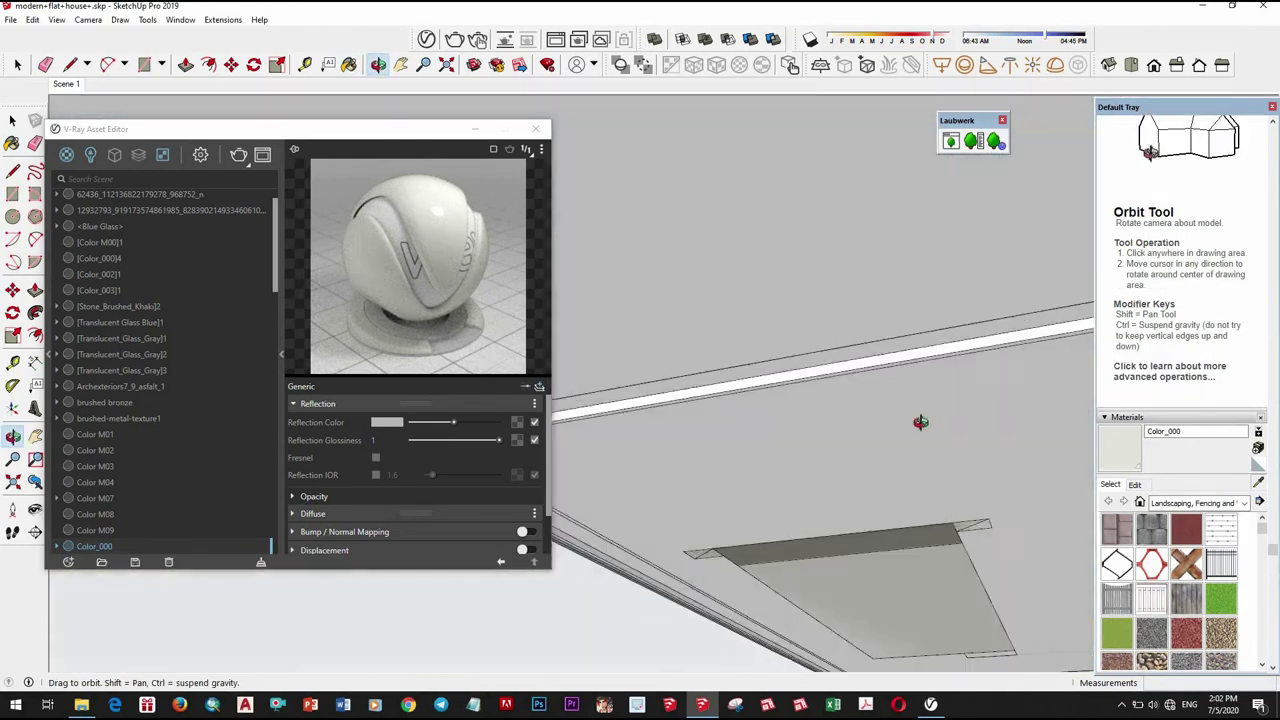
scroll(912, 522, down, 4)
scroll(912, 522, up, 2)
mouse_move(912, 522)
middle_down()
mouse_move(801, 443)
mouse_move(832, 373)
middle_up()
scroll(801, 443, down, 3)
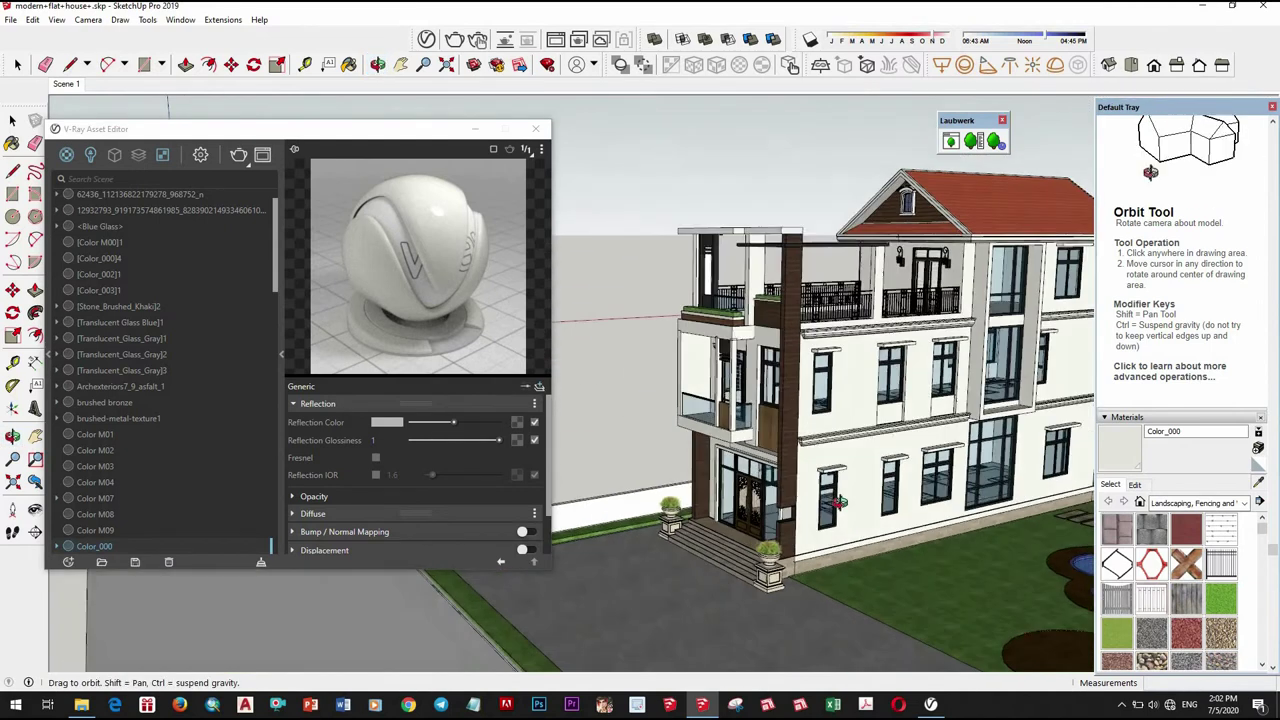
key(b)
scroll(832, 373, up, 3)
scroll(897, 517, up, 3)
alt+click(897, 517)
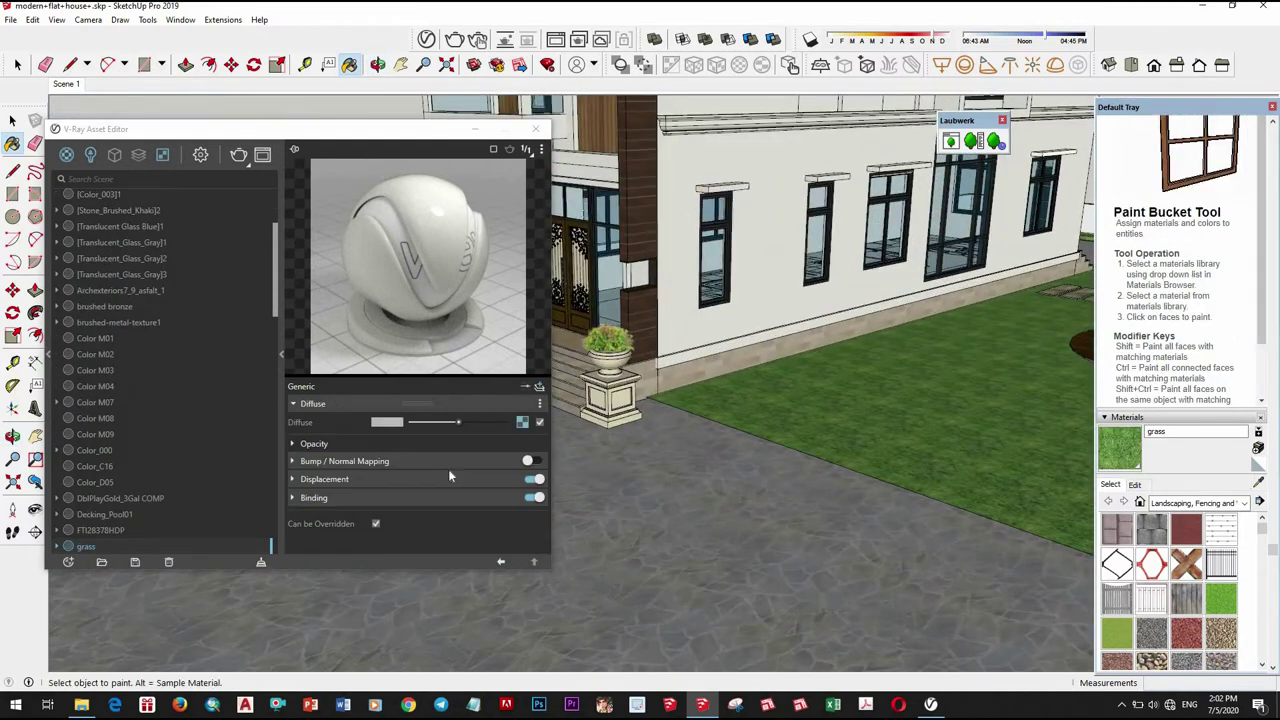
right_click(521, 424)
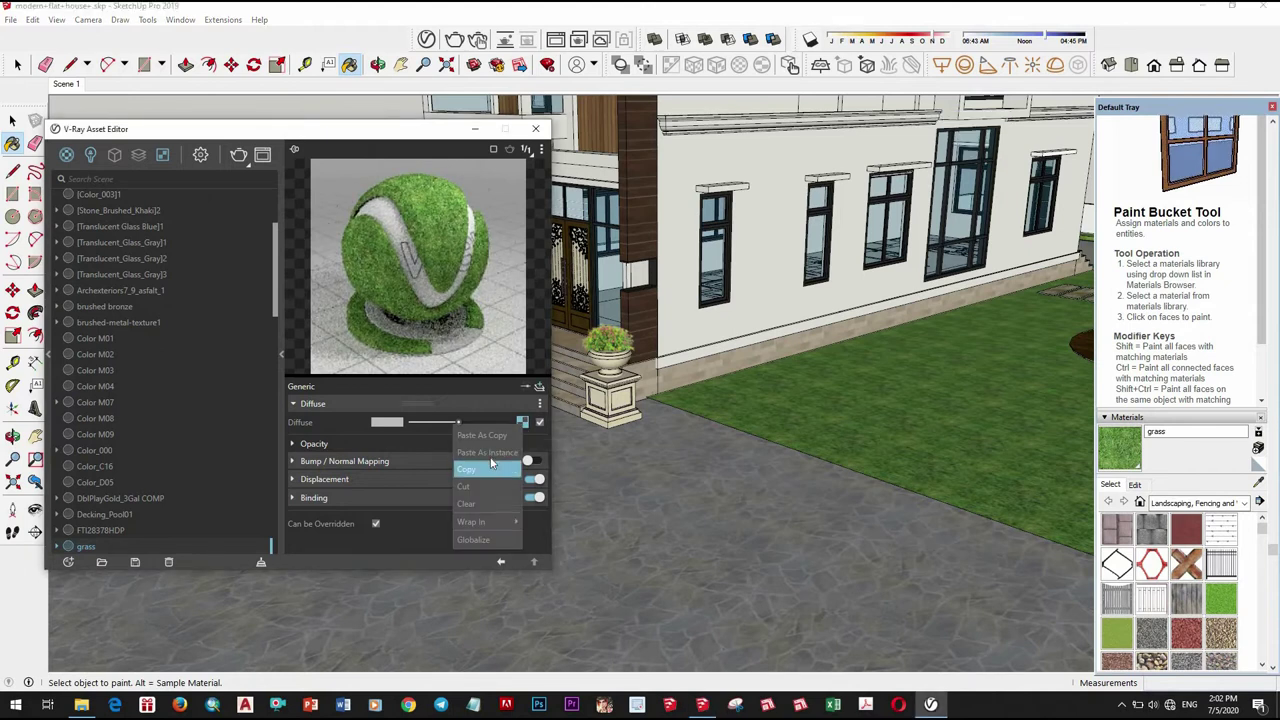
click(482, 458)
click(482, 458)
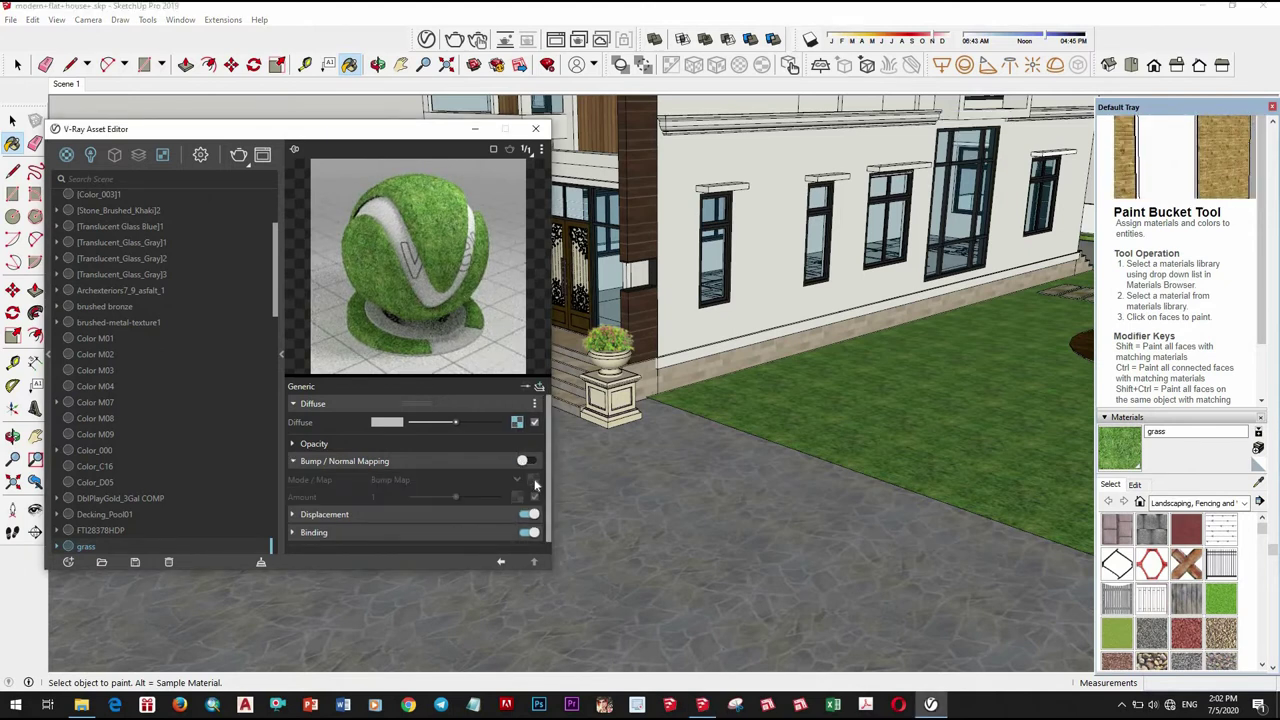
click(500, 490)
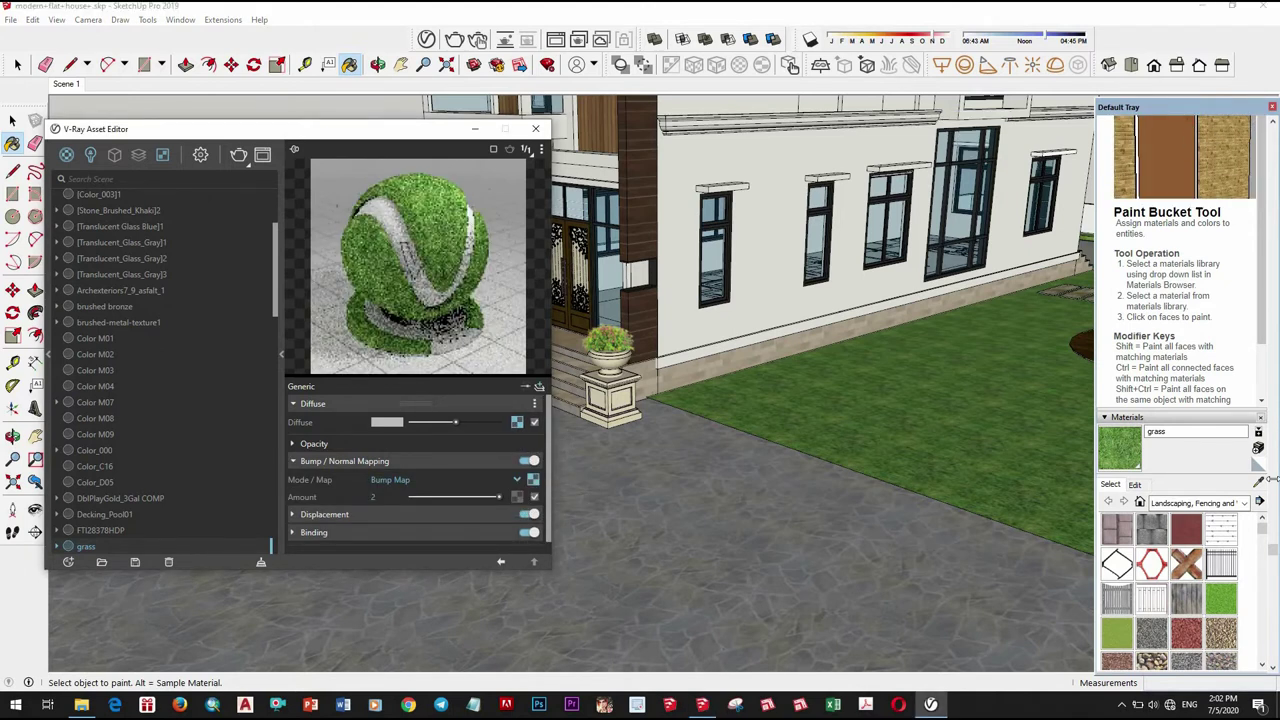
Sample the brown circle's material on the lawn for editing
click(1258, 482)
scroll(857, 453, down, 5)
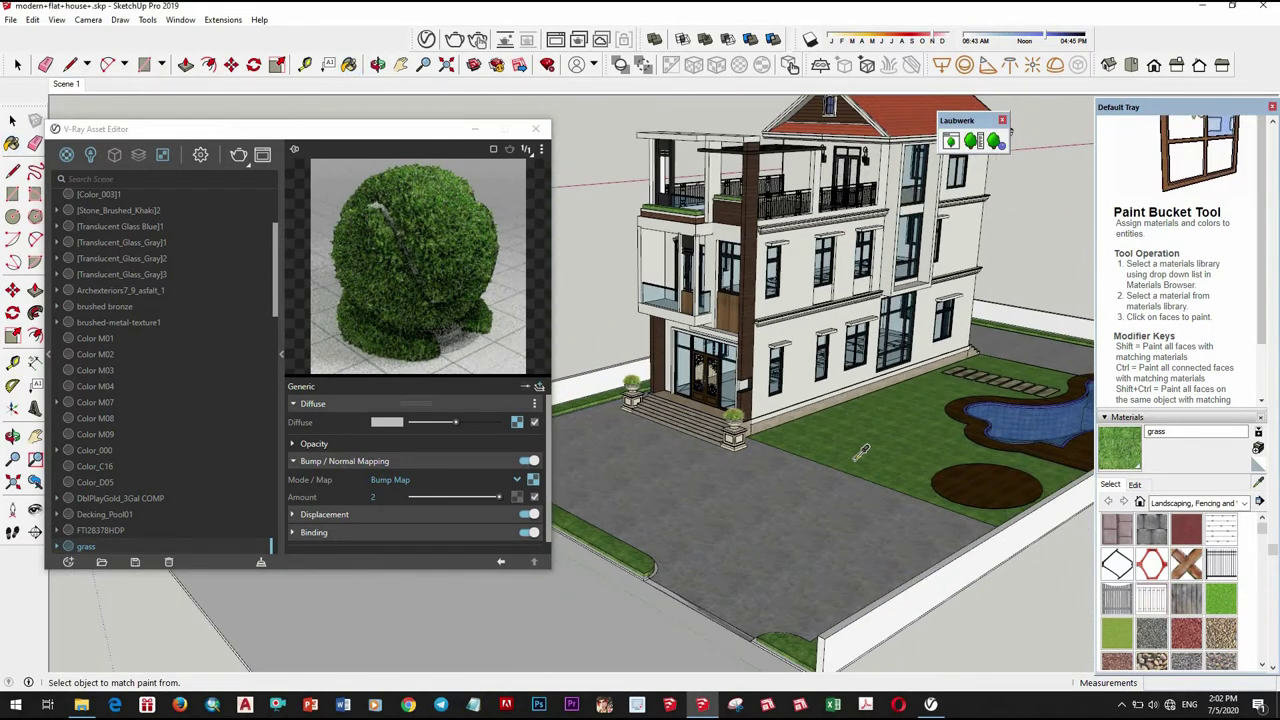
scroll(1022, 478, up, 5)
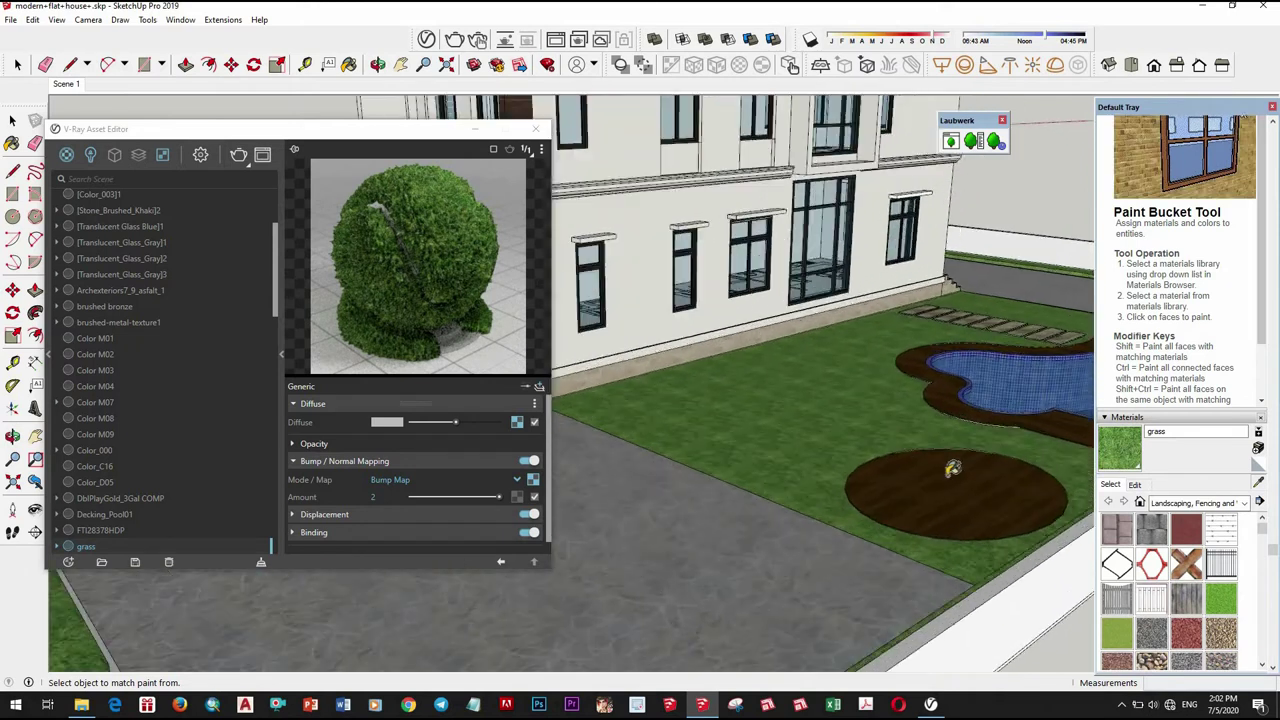
click(960, 490)
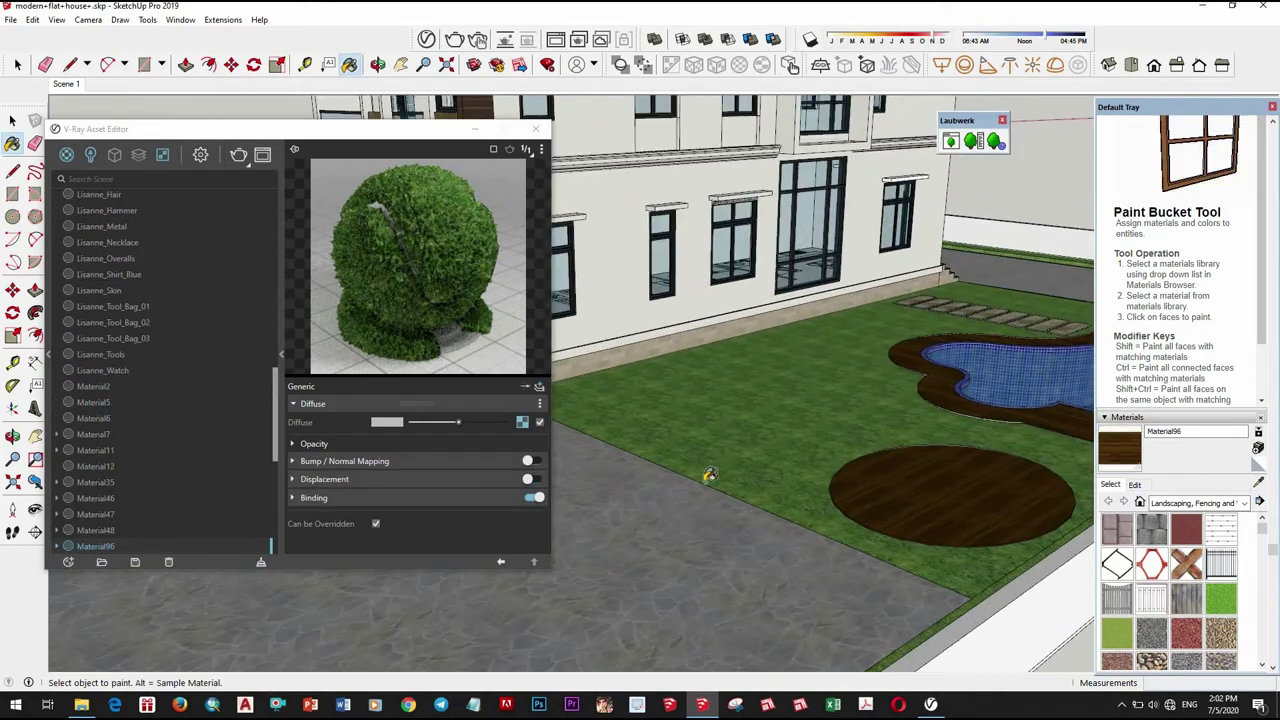
Give Material96 its own diffuse texture as bump map and a reflection with glossiness 0.8
click(522, 424)
click(478, 465)
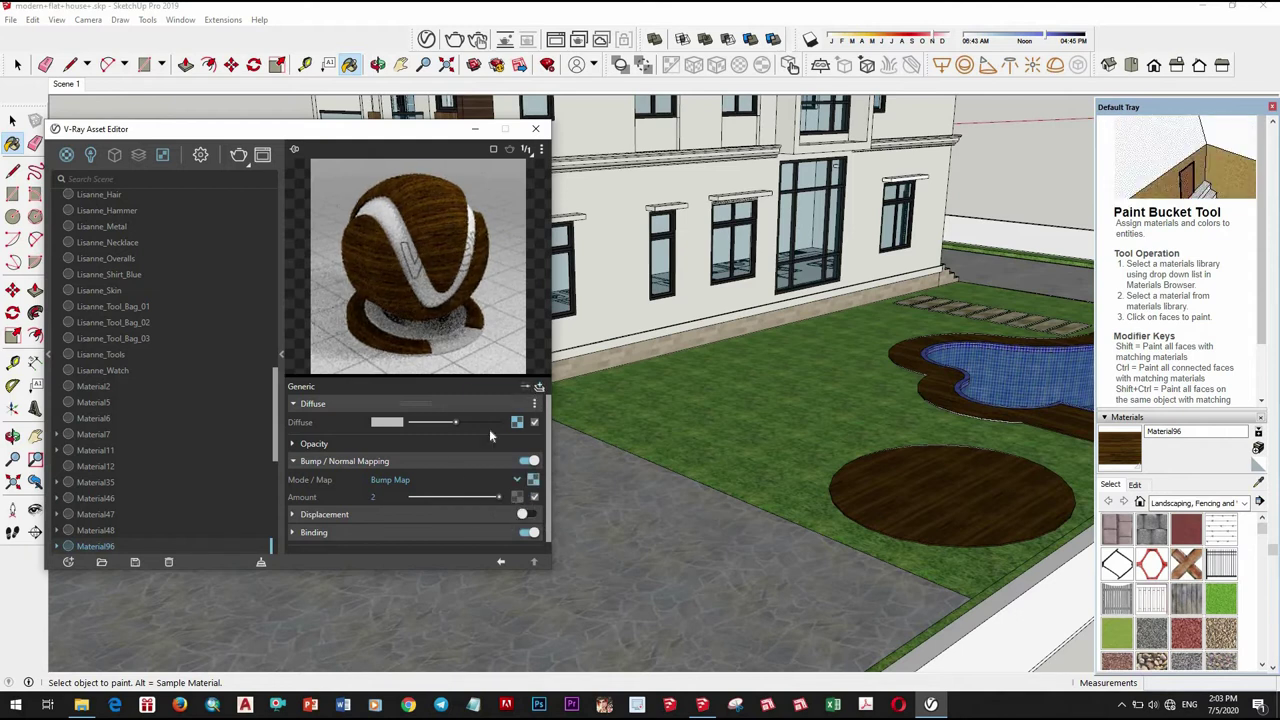
click(516, 497)
click(495, 431)
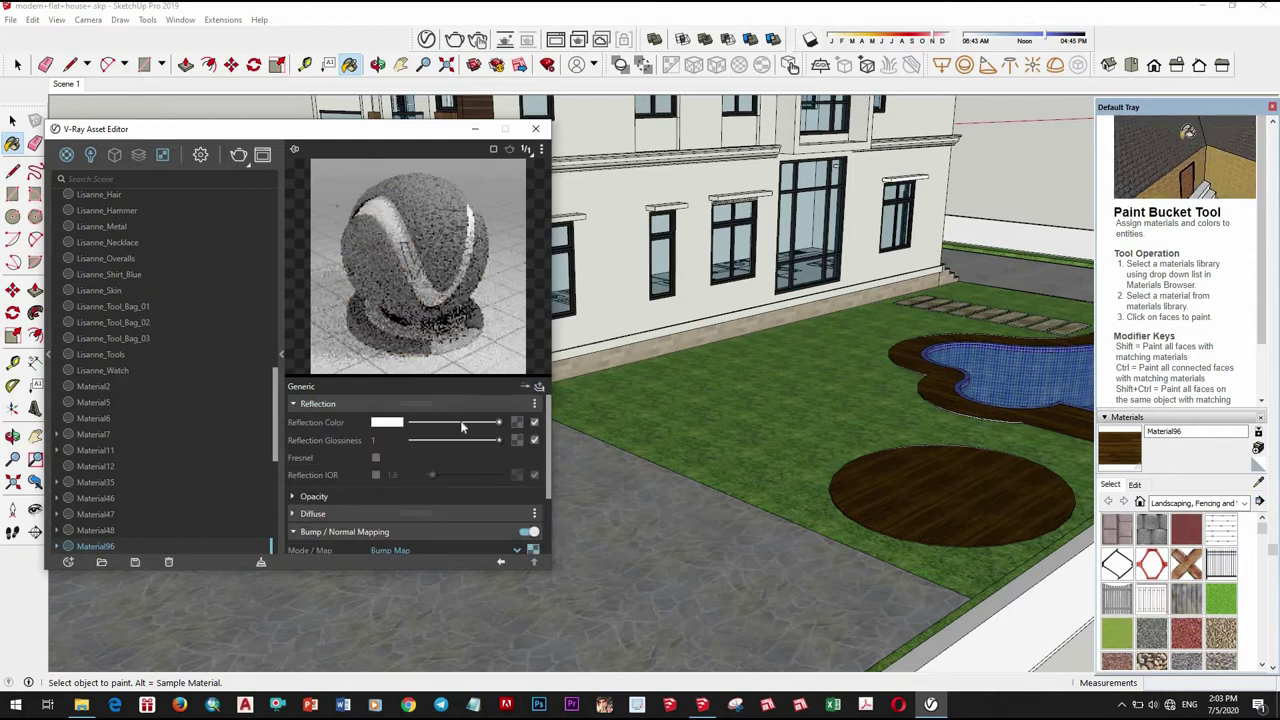
click(494, 440)
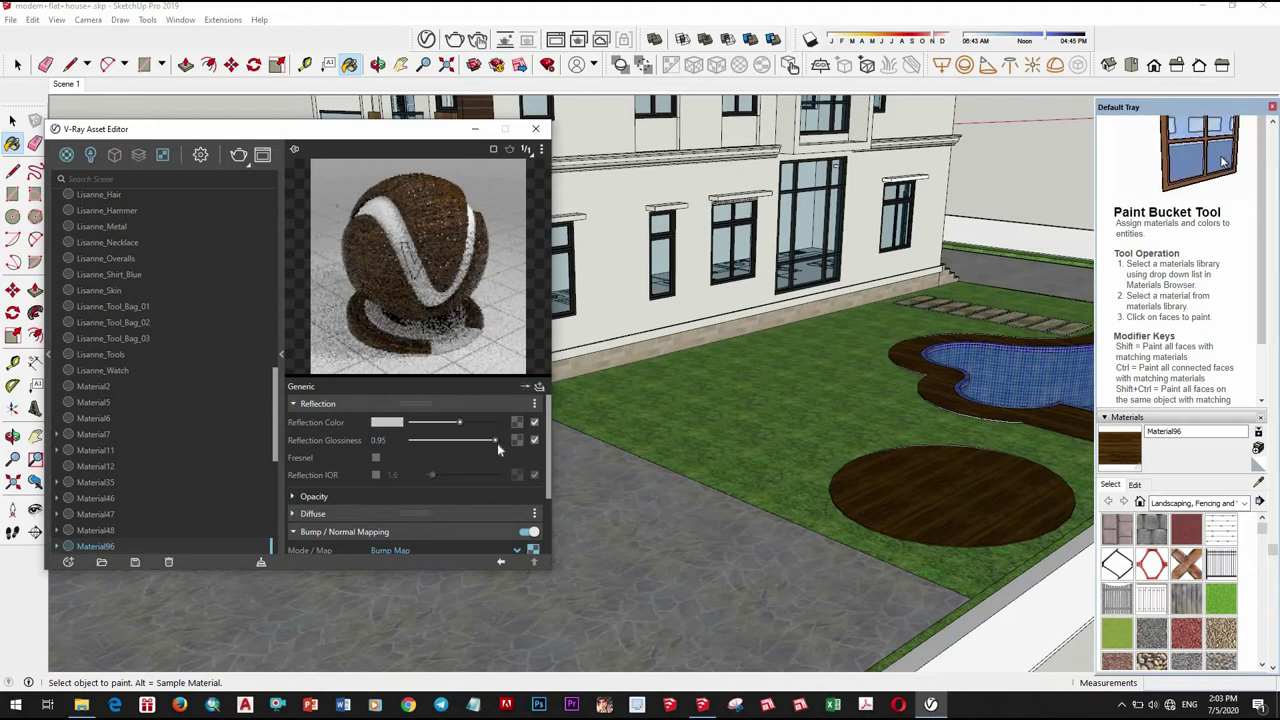
click(480, 441)
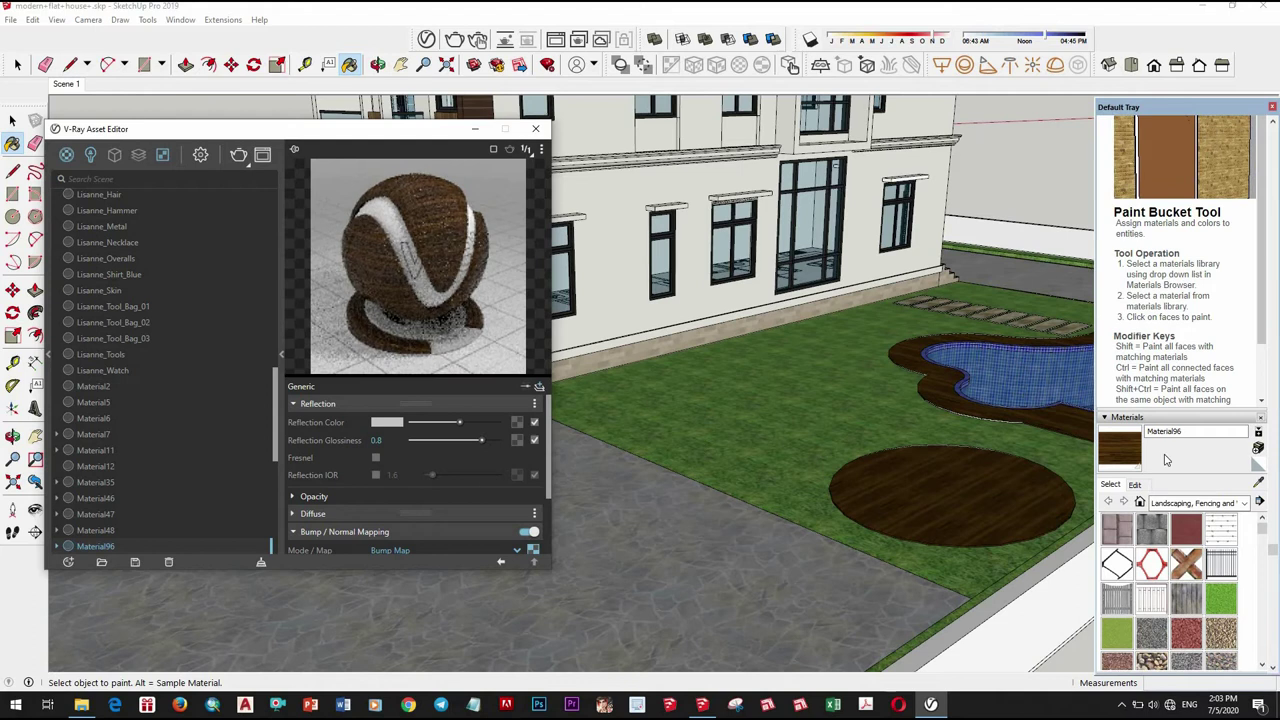
alt+click(1000, 383)
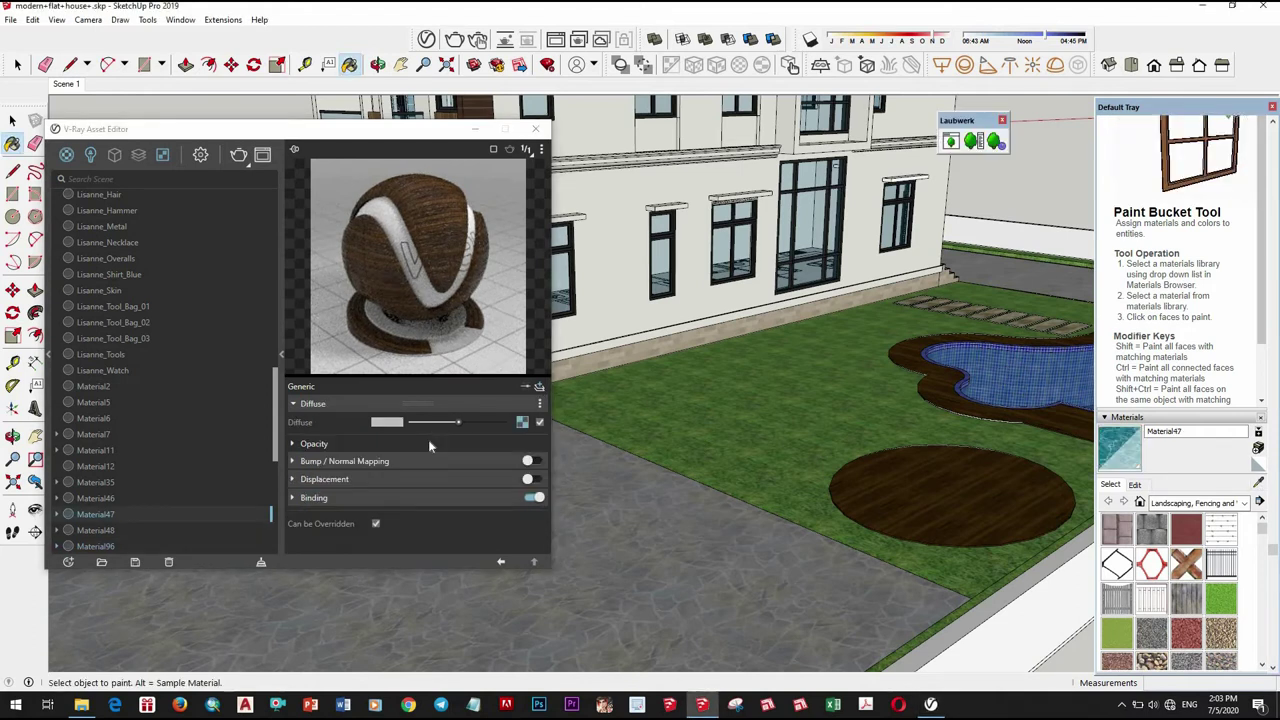
Add a reflection layer to Material47 with glossiness lowered to 0.85
click(538, 386)
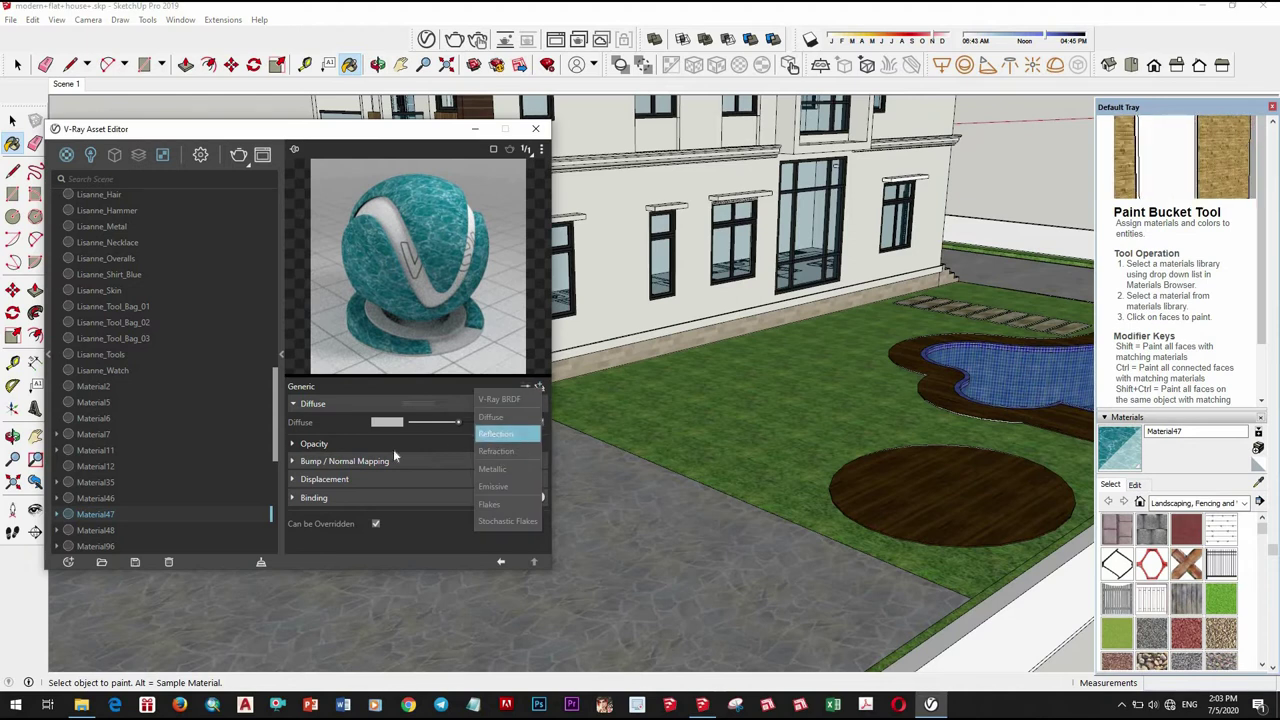
click(496, 433)
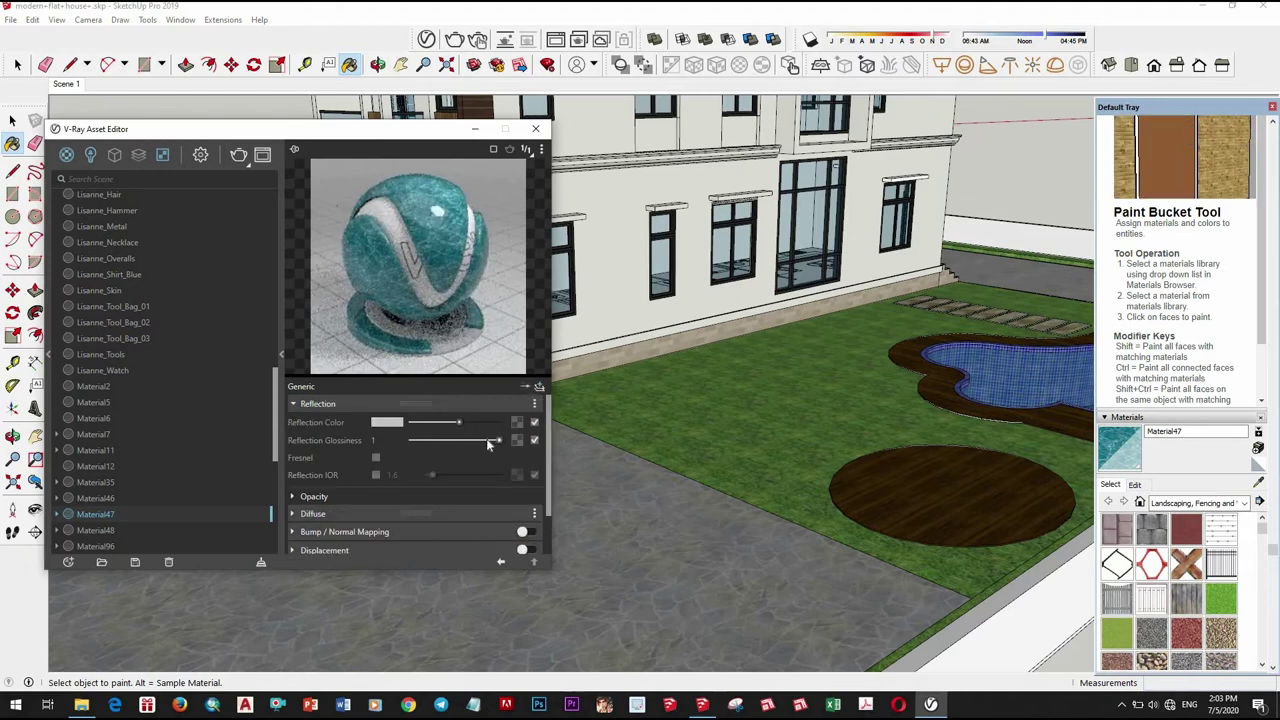
drag(489, 444, 486, 441)
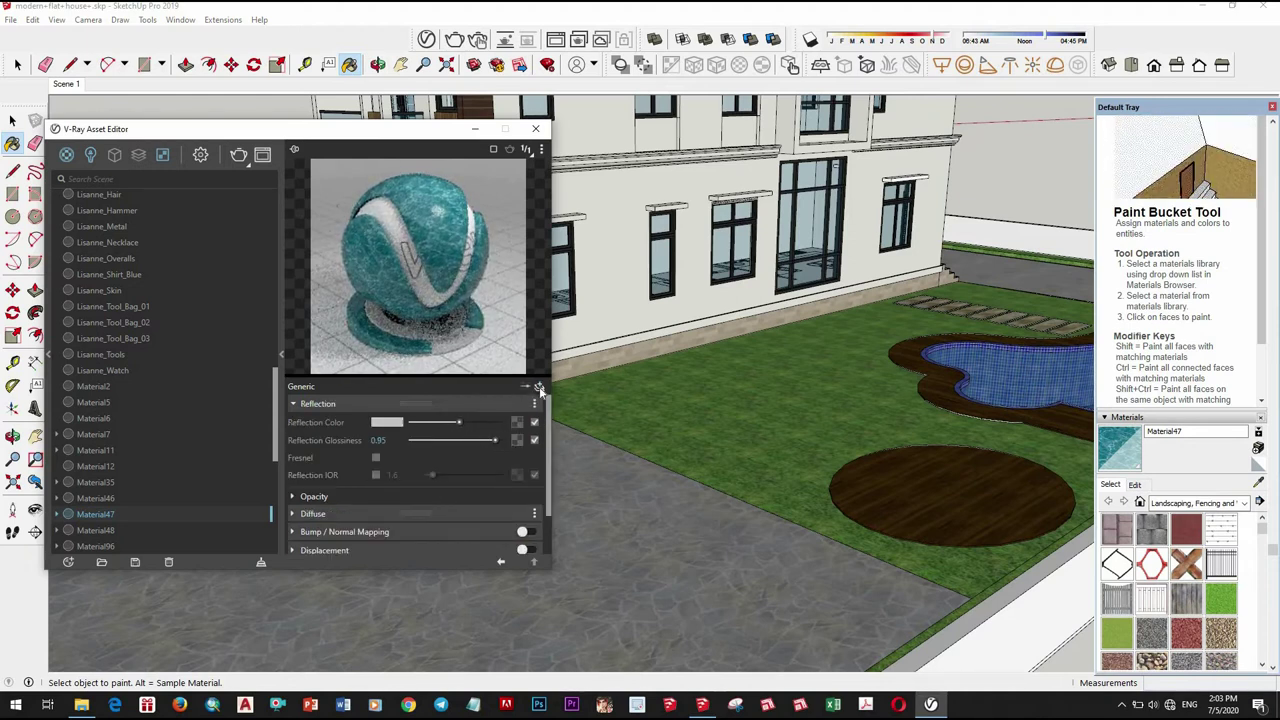
Add a refraction layer to Material47 at IOR 1.6 with a slightly darker fog colour
click(539, 387)
click(482, 450)
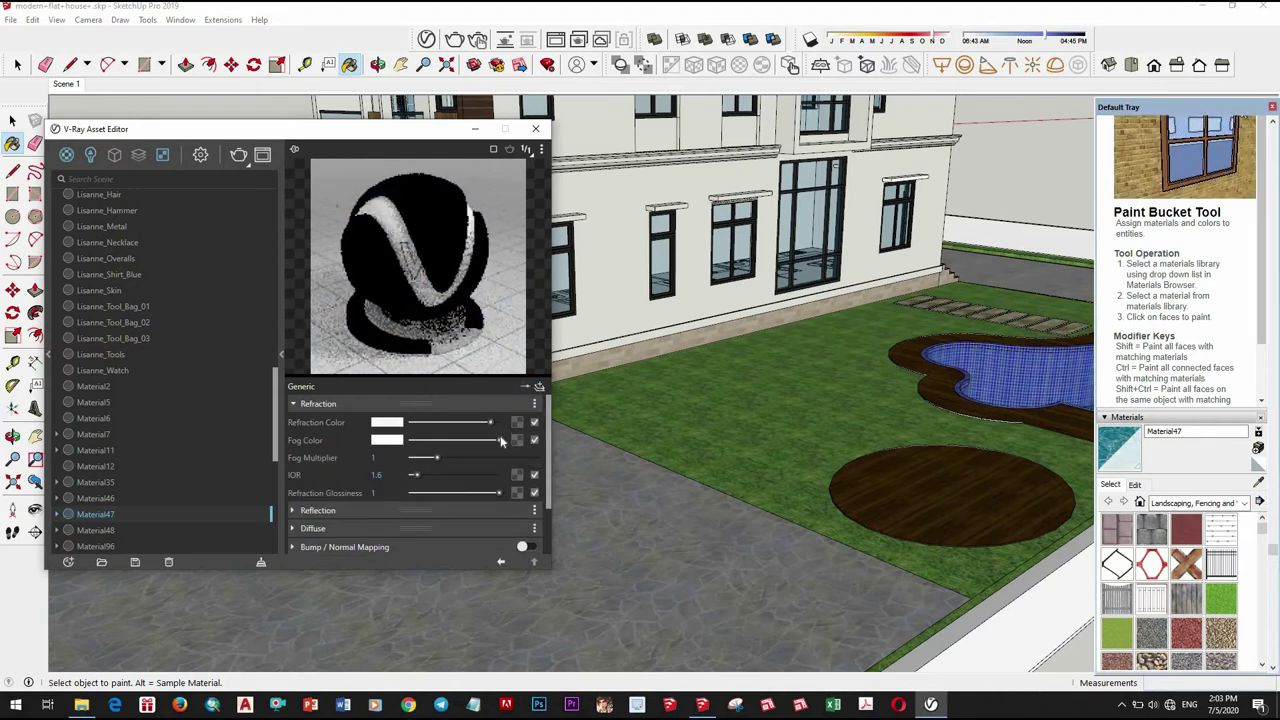
drag(498, 440, 465, 441)
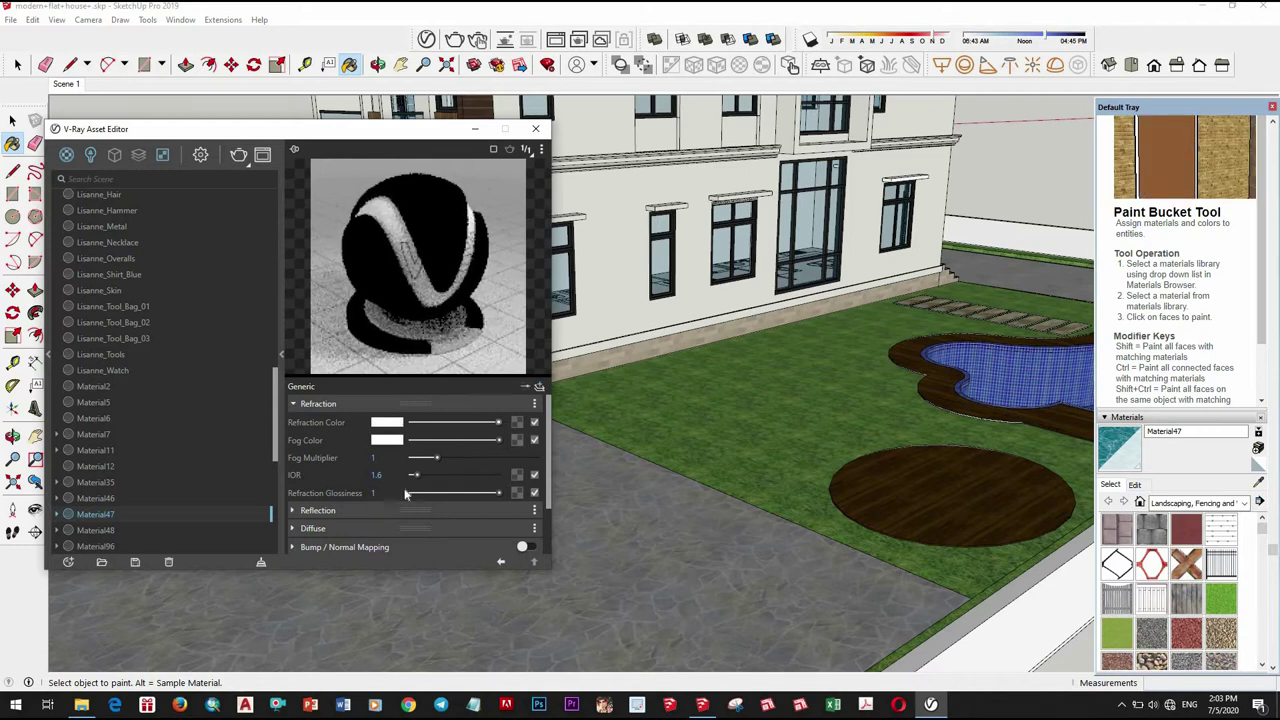
scroll(362, 470, down, 2)
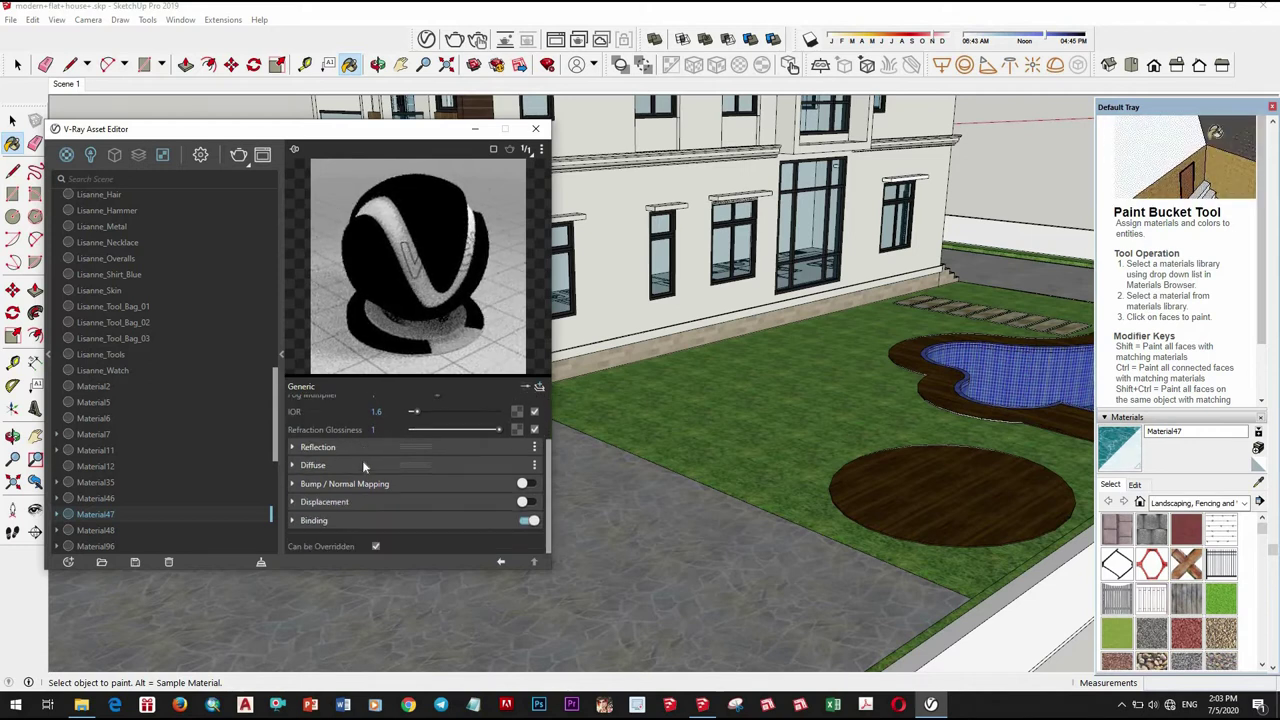
click(362, 464)
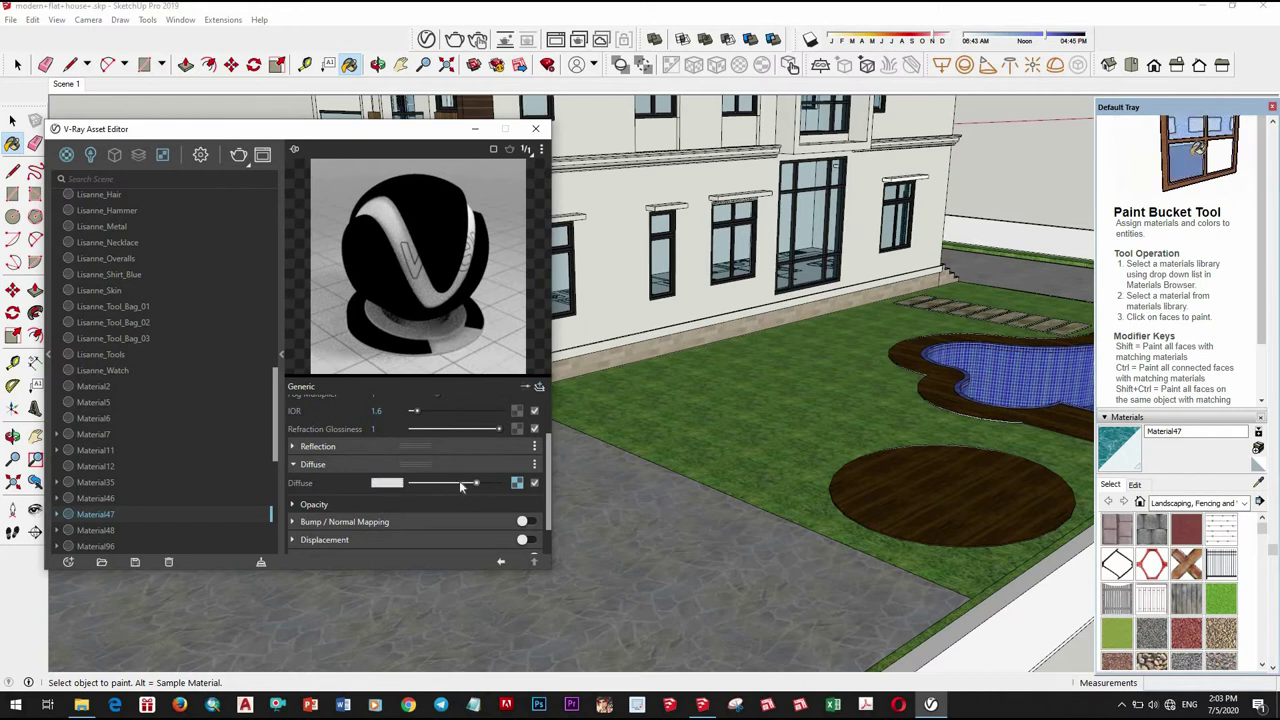
scroll(462, 464, up, 2)
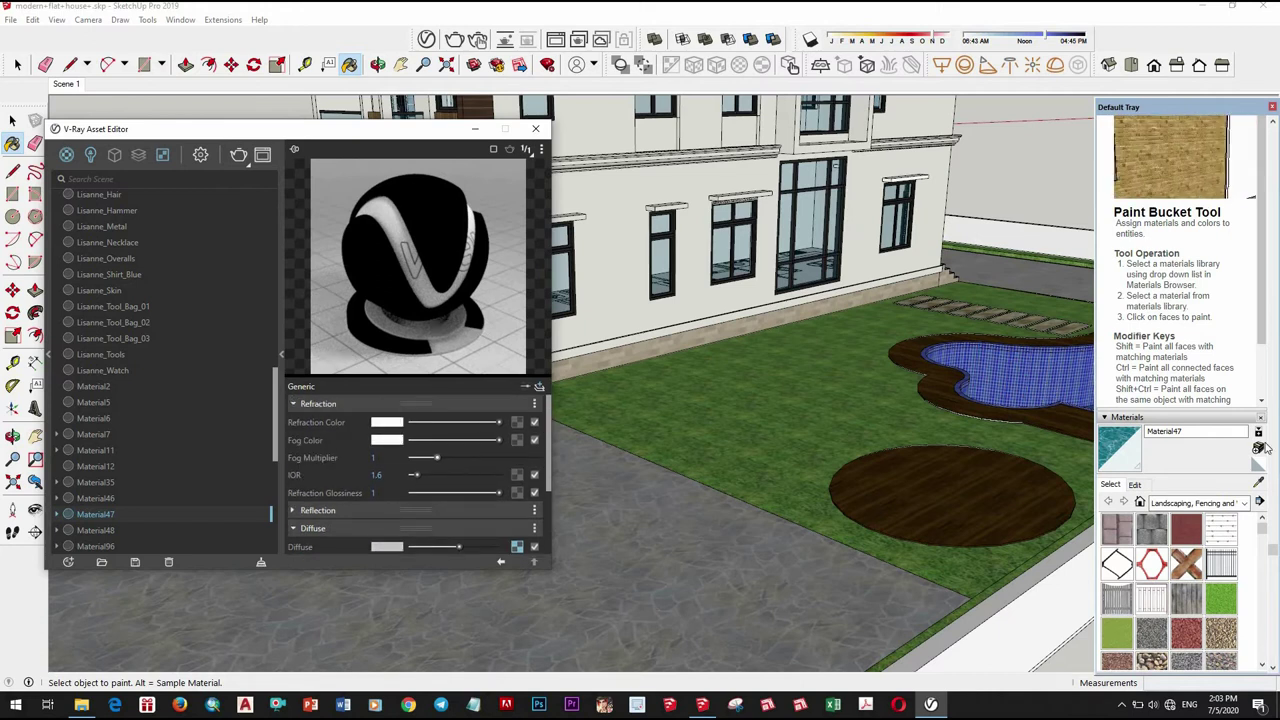
scroll(820, 425, down, 2)
Select the road slab's top face and choose Asphalt_D_Diff.jpg to import as a texture
scroll(820, 425, down, 3)
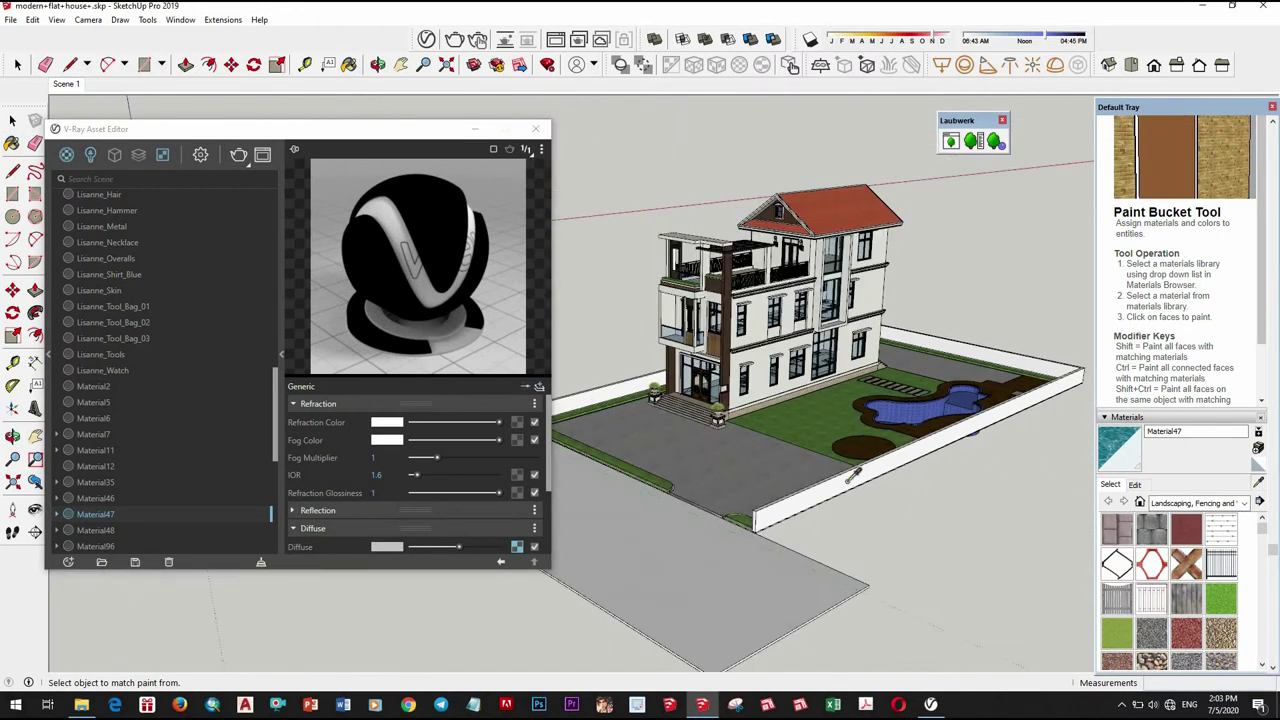
mouse_move(820, 425)
middle_down()
mouse_move(960, 530)
mouse_move(909, 528)
mouse_move(950, 524)
mouse_move(504, 401)
mouse_move(390, 207)
middle_up()
double_click(957, 520)
click(950, 524)
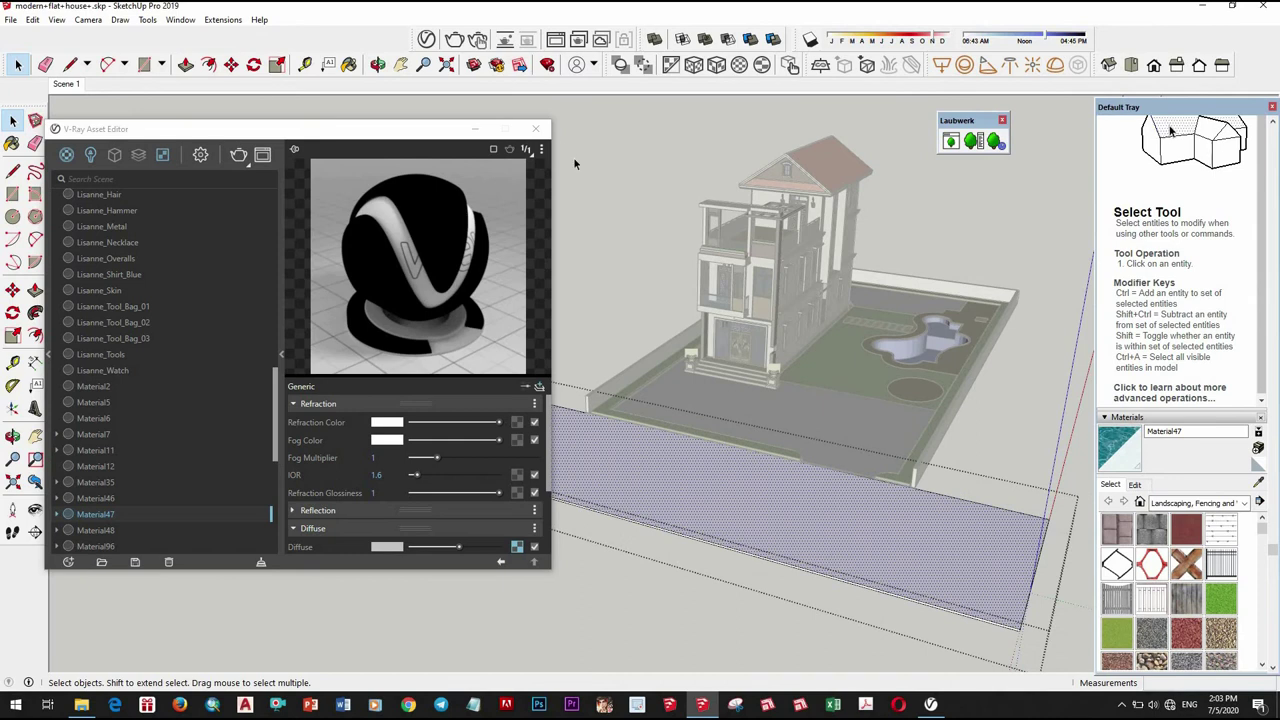
click(537, 130)
click(537, 204)
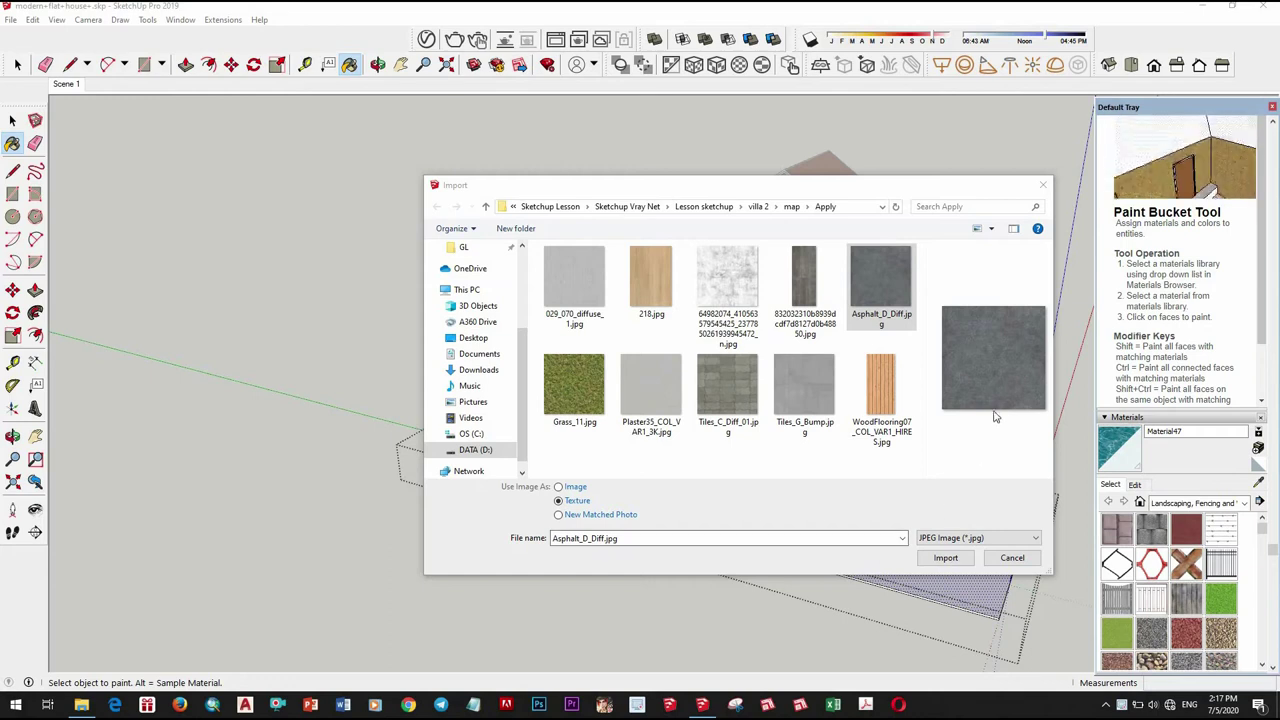
Place the imported asphalt texture stretched across the road slab's face
click(946, 560)
click(946, 558)
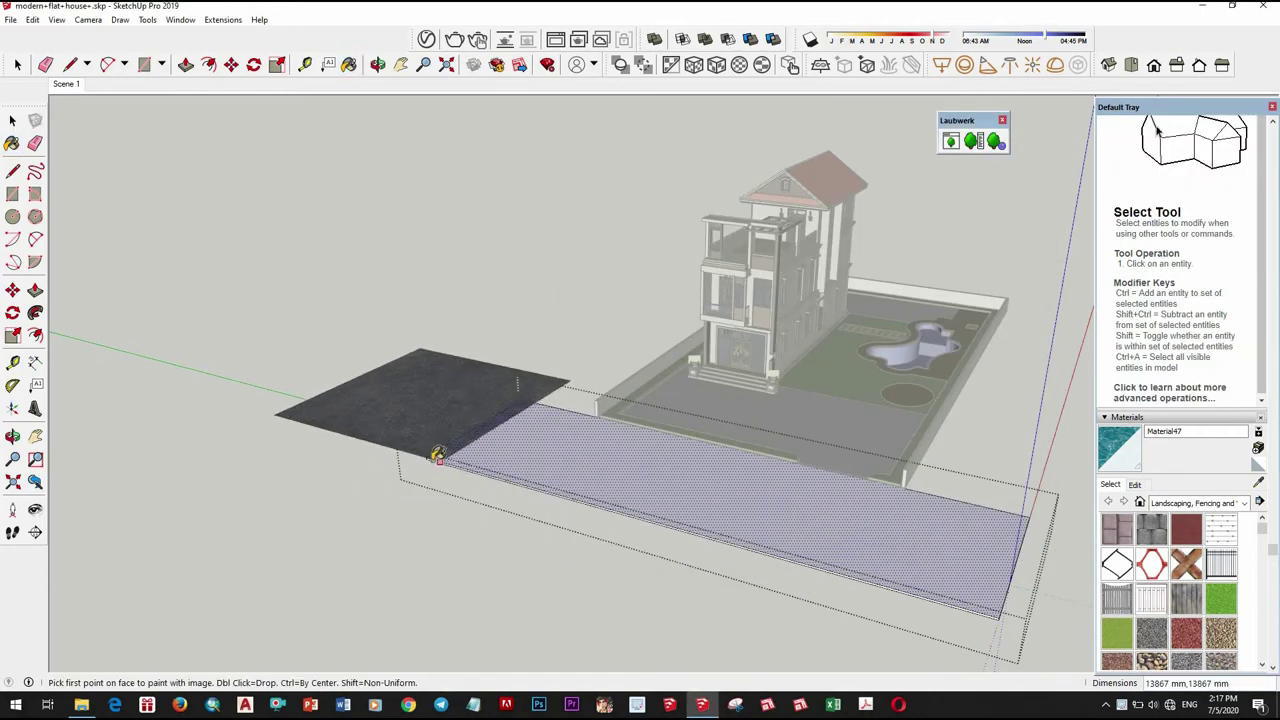
click(427, 456)
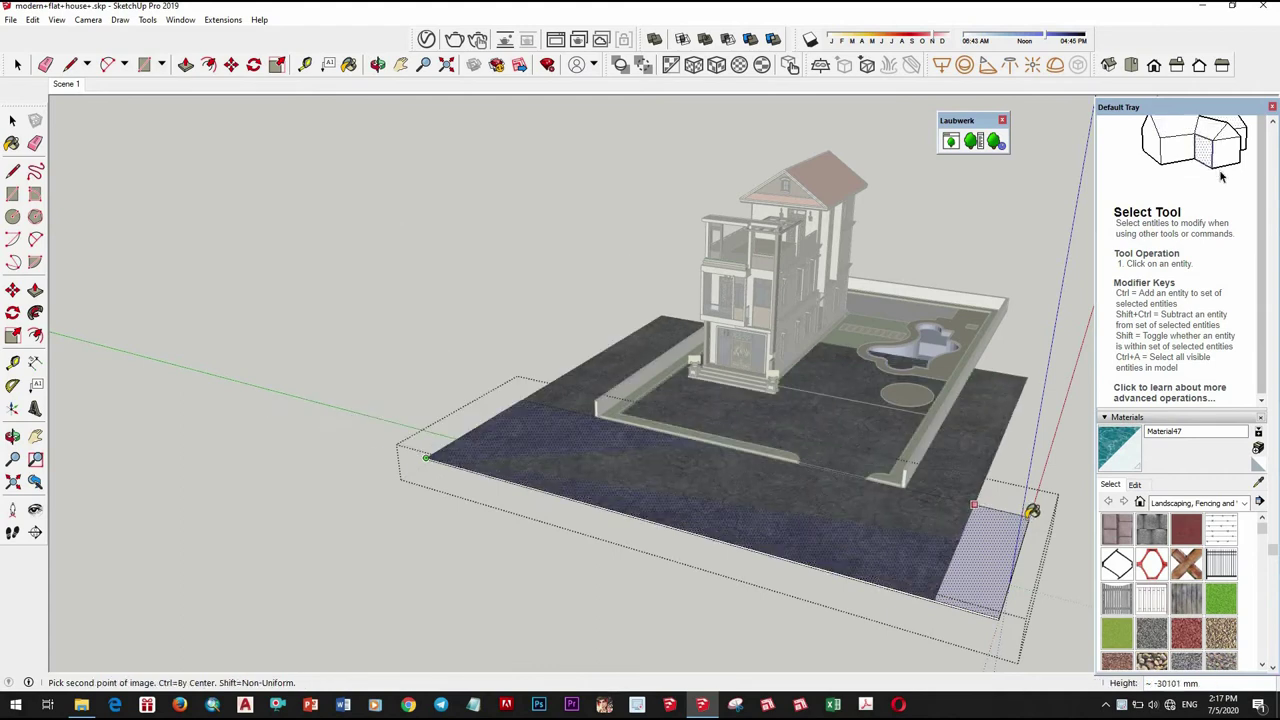
click(1022, 519)
scroll(663, 520, up, 3)
scroll(663, 497, up, 2)
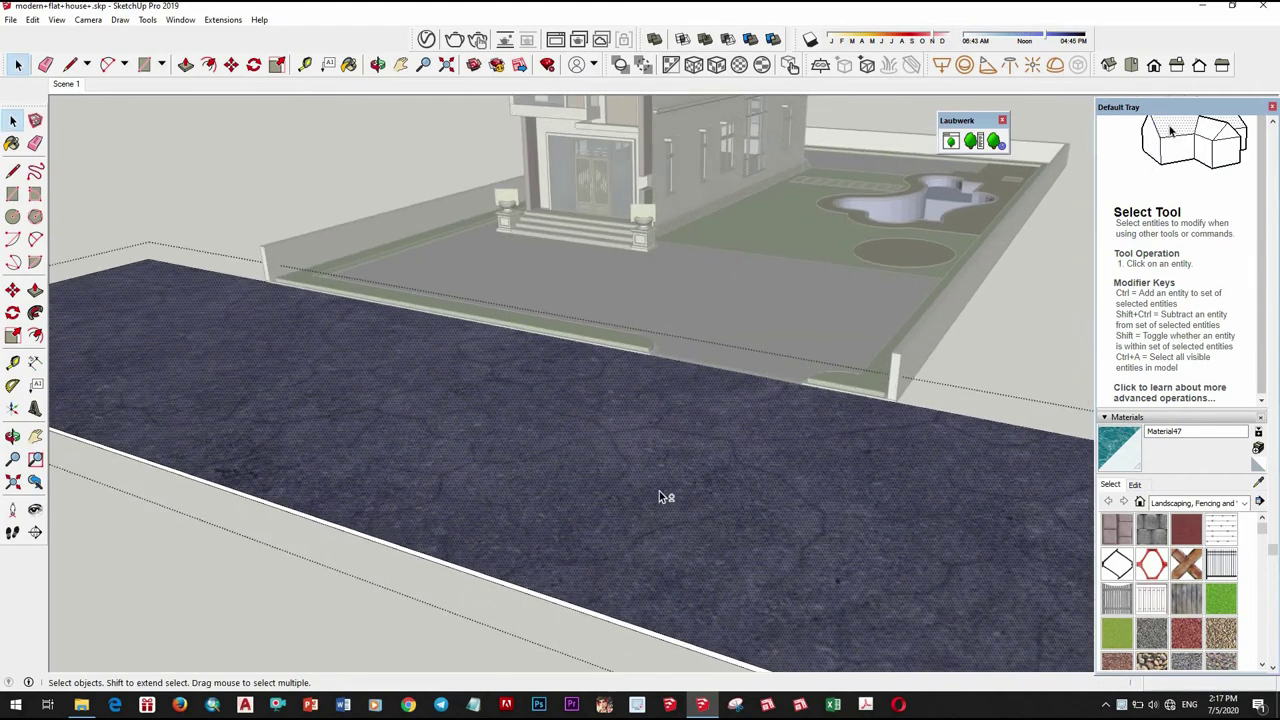
scroll(663, 497, down, 3)
scroll(700, 490, down, 1)
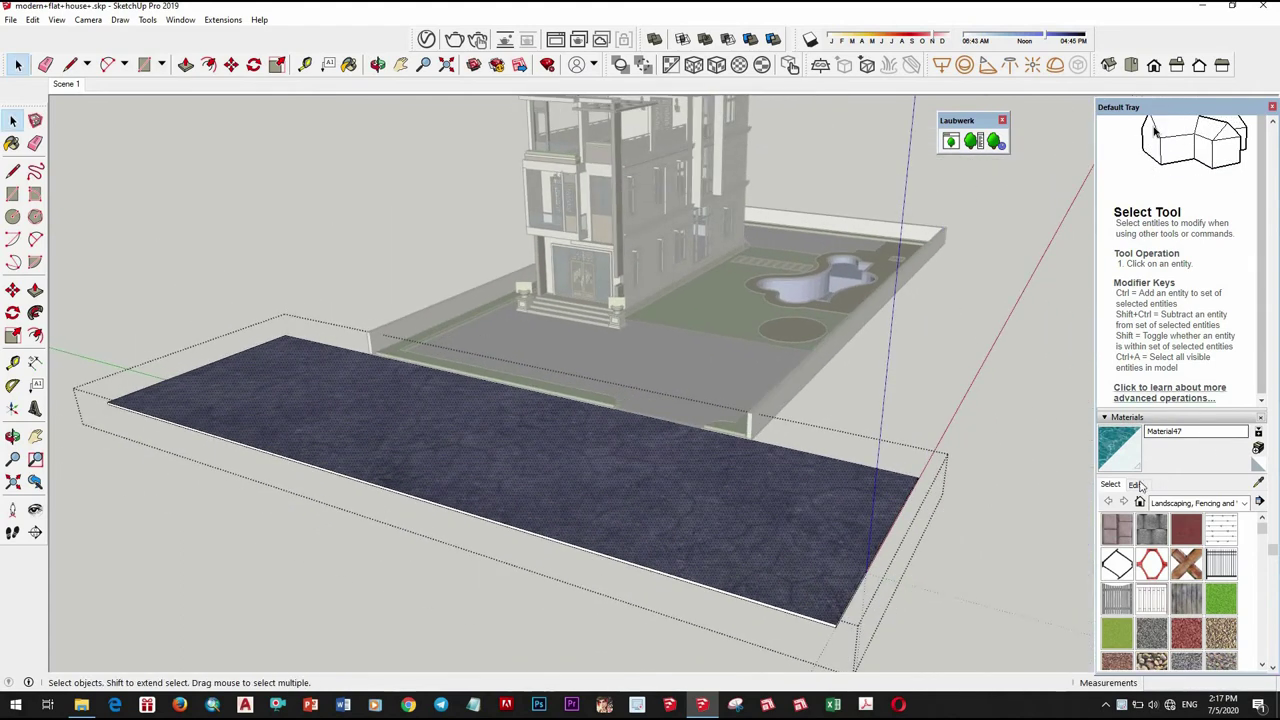
Sample the asphalt material and set its texture width to 10000 mm
click(1258, 484)
click(771, 497)
click(1135, 484)
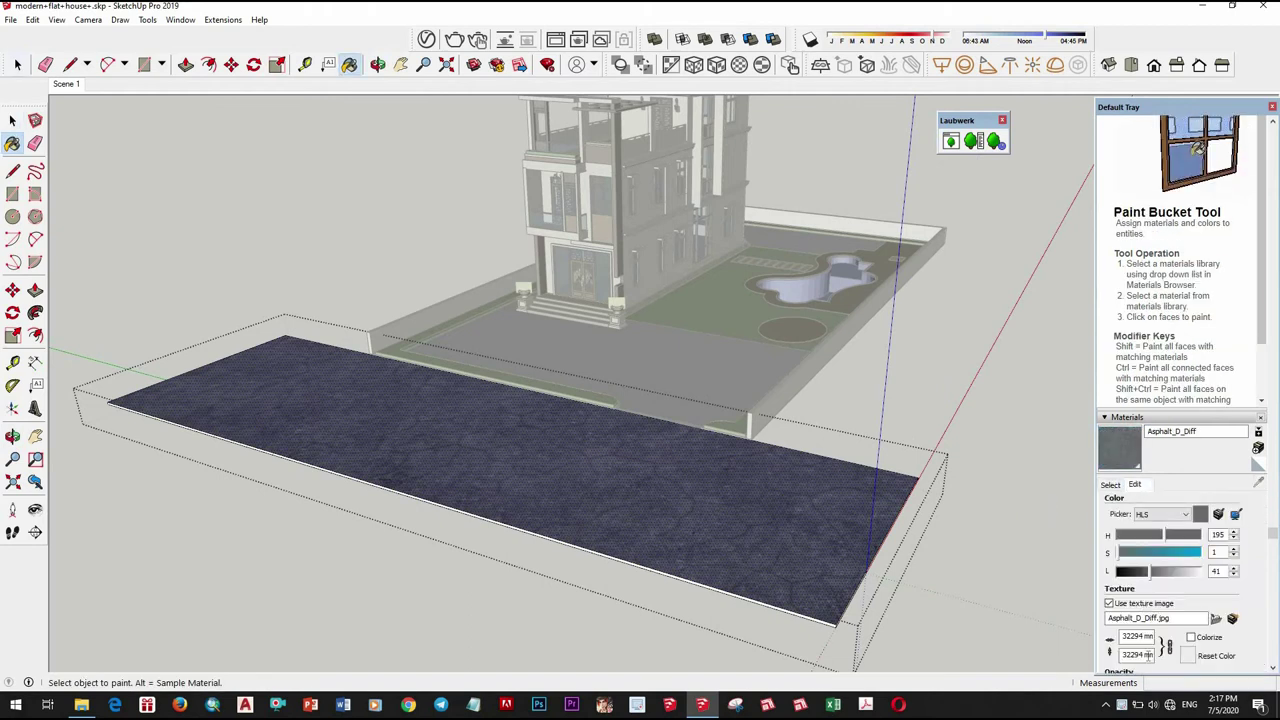
double_click(1133, 636)
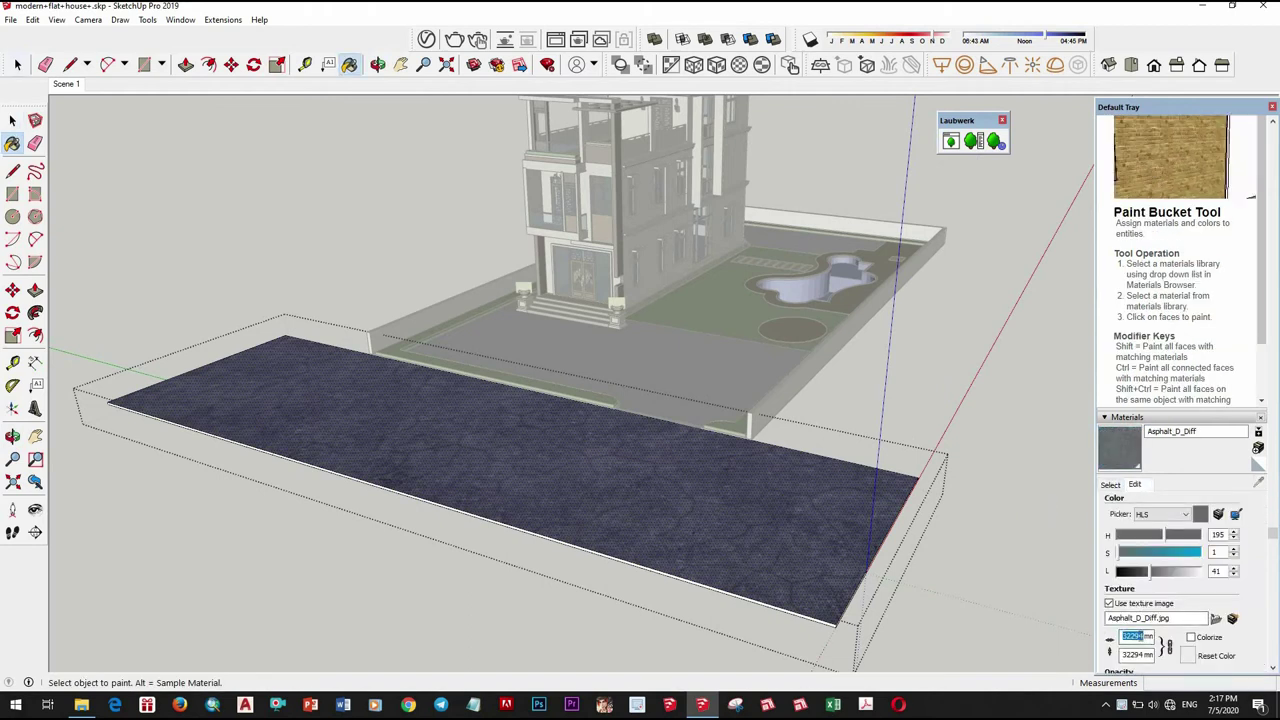
text(1)
key(Return)
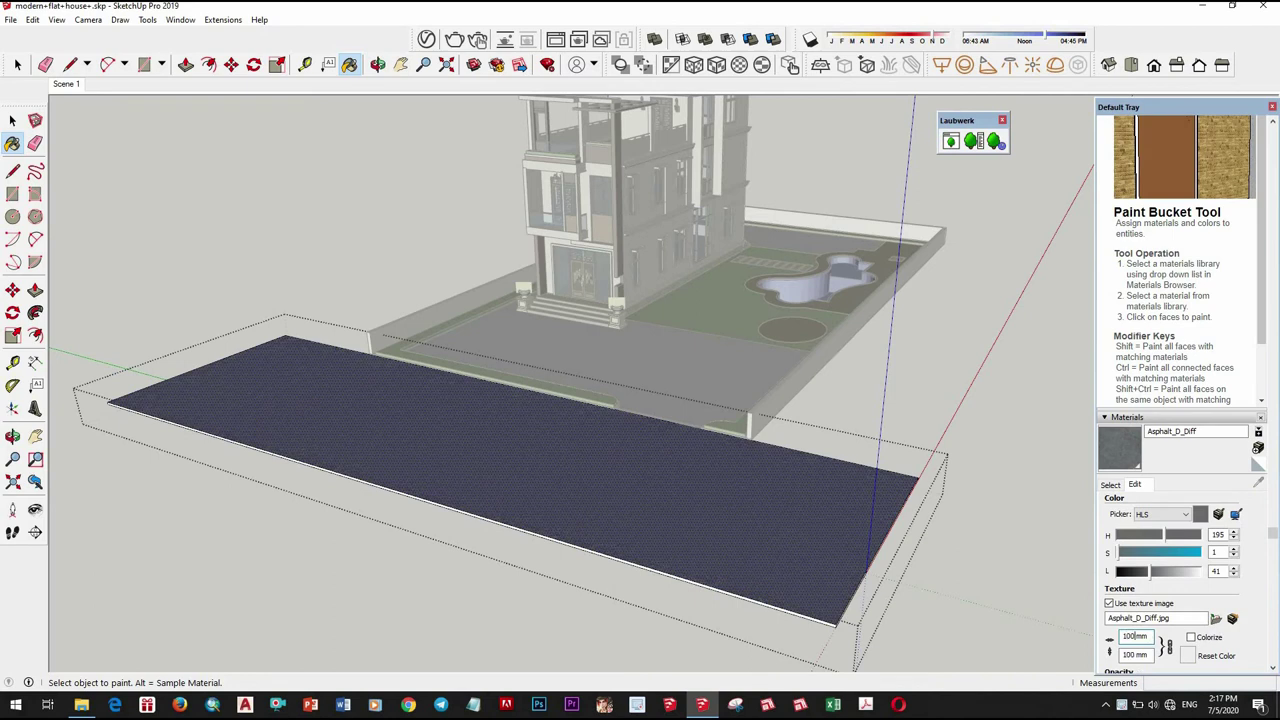
text(00)
key(Return)
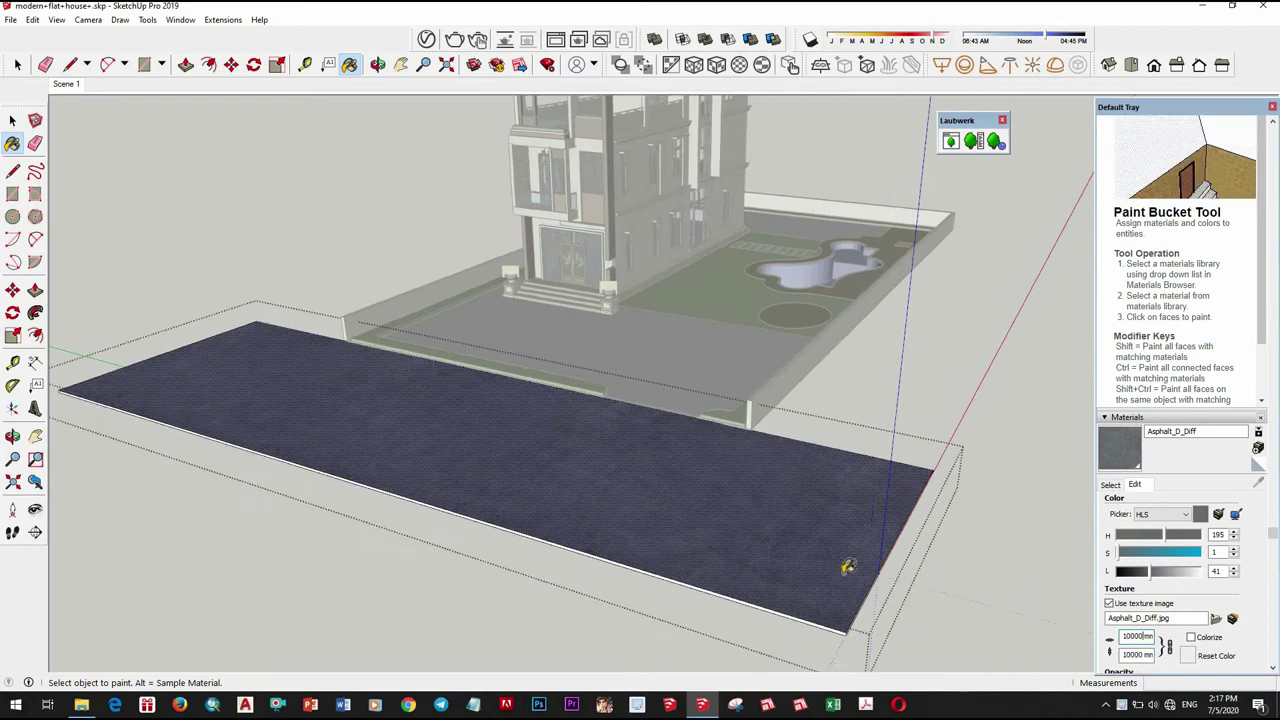
scroll(900, 540, up, 3)
scroll(975, 495, down, 3)
Leave the slab group and orbit to view the whole house and road
key(space)
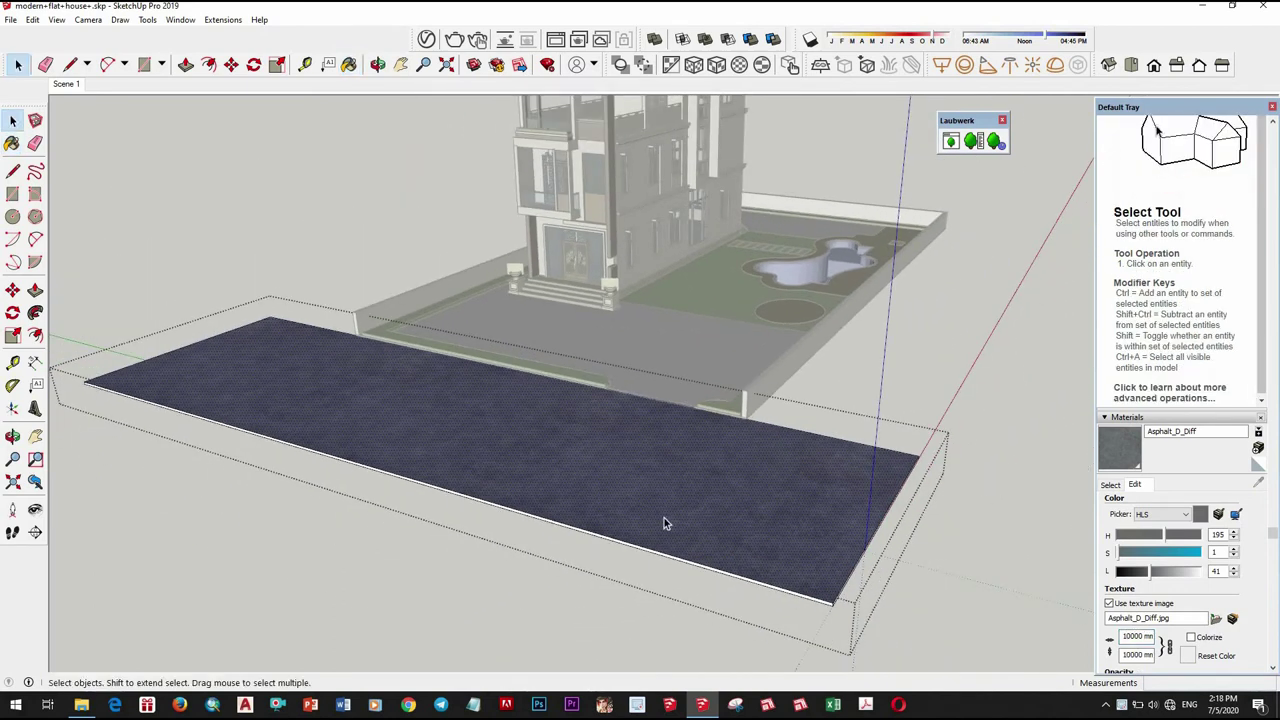
middle_drag(663, 520, 781, 566)
scroll(779, 566, up, 5)
mouse_move(789, 403)
middle_down()
mouse_move(763, 517)
mouse_move(450, 340)
middle_up()
scroll(749, 503, down, 4)
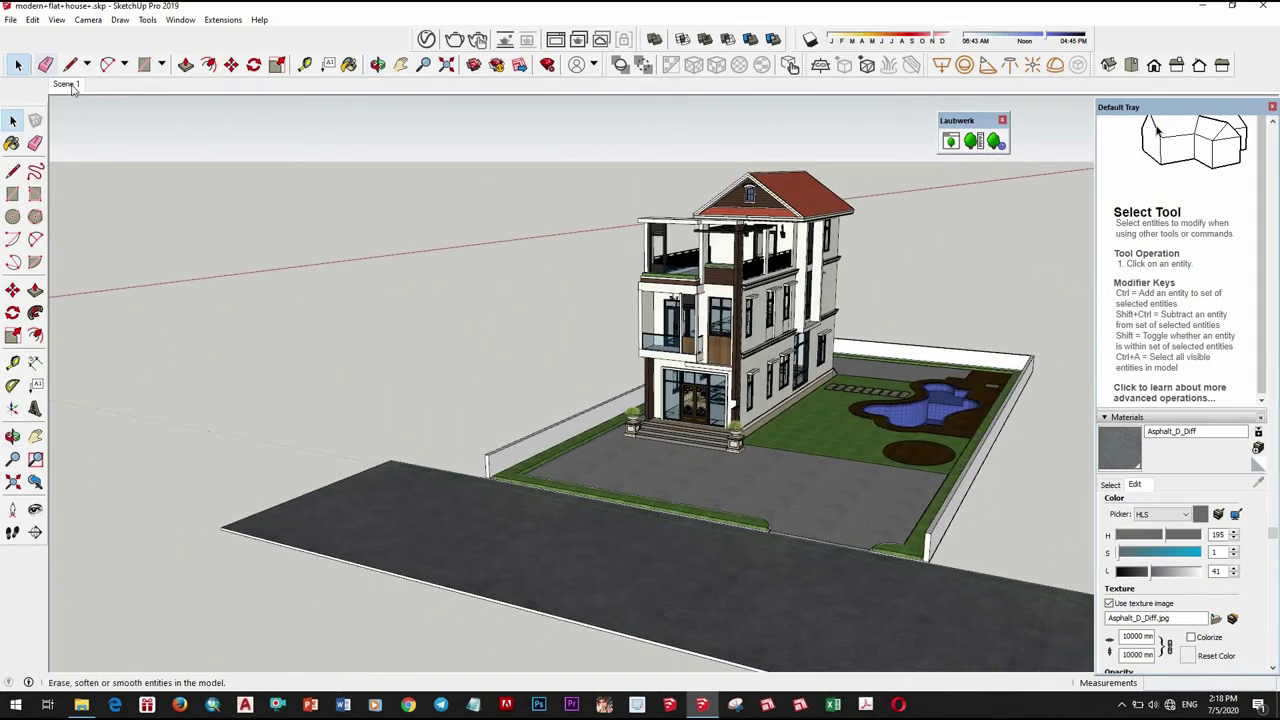
Switch to the two-point perspective front view with the V-Ray material editor moved aside
key(Page_Down)
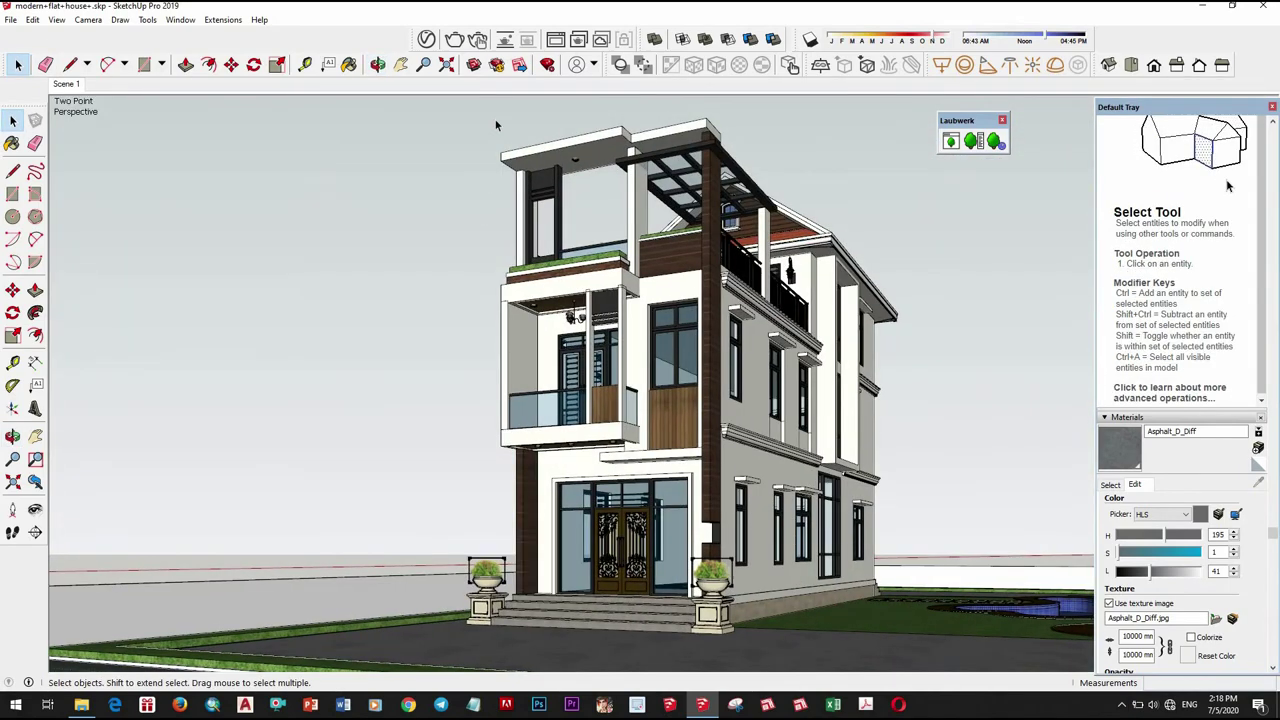
click(427, 40)
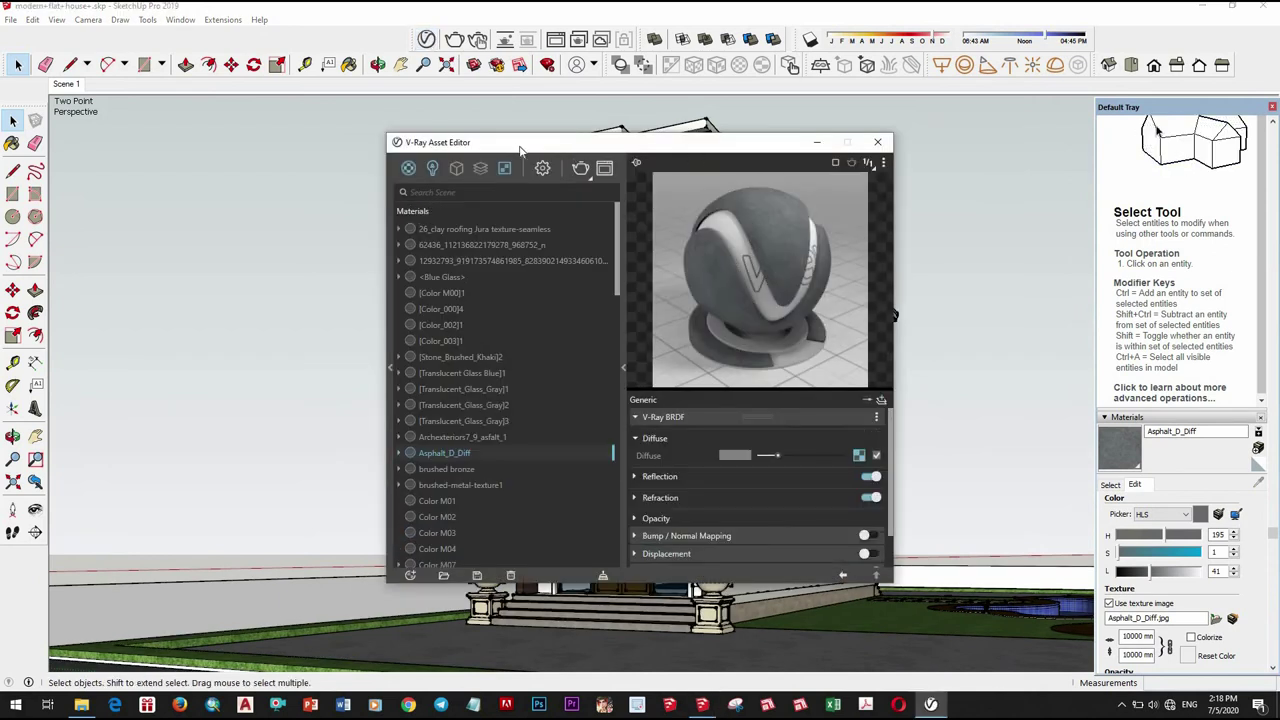
drag(519, 149, 352, 144)
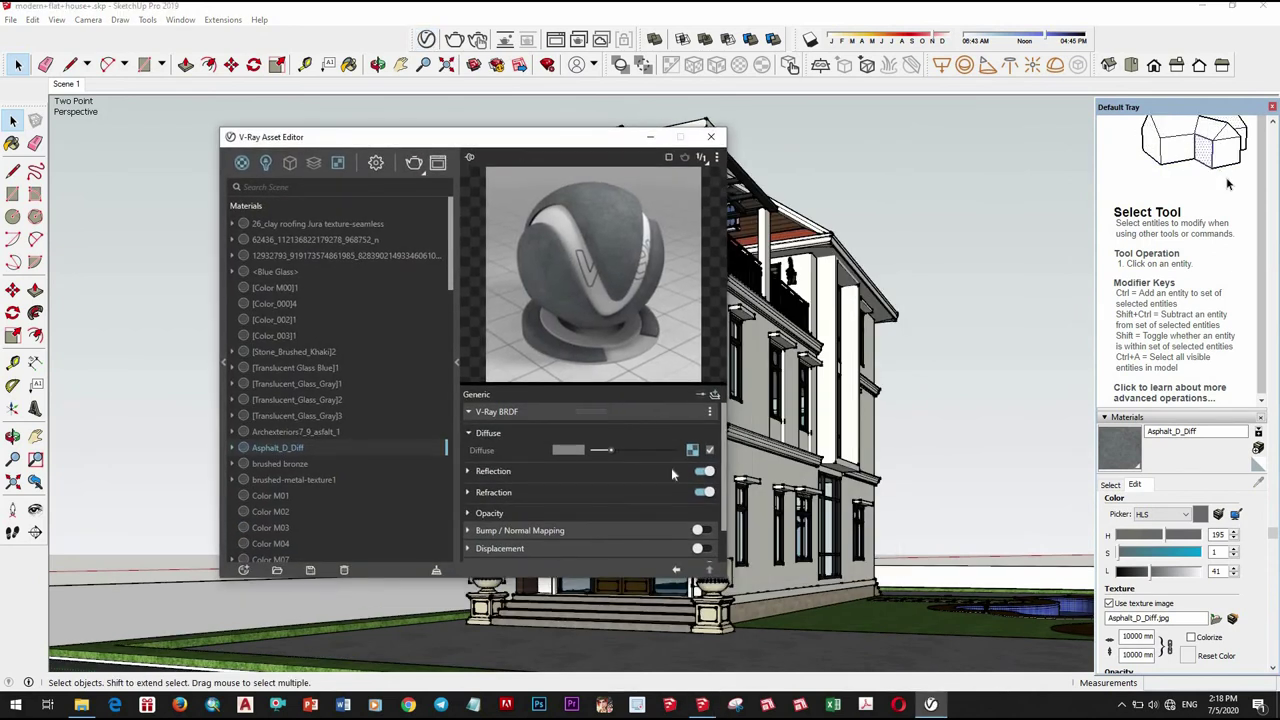
Use the asphalt diffuse texture as its bump map and set reflection glossiness to 0.85
right_click(693, 450)
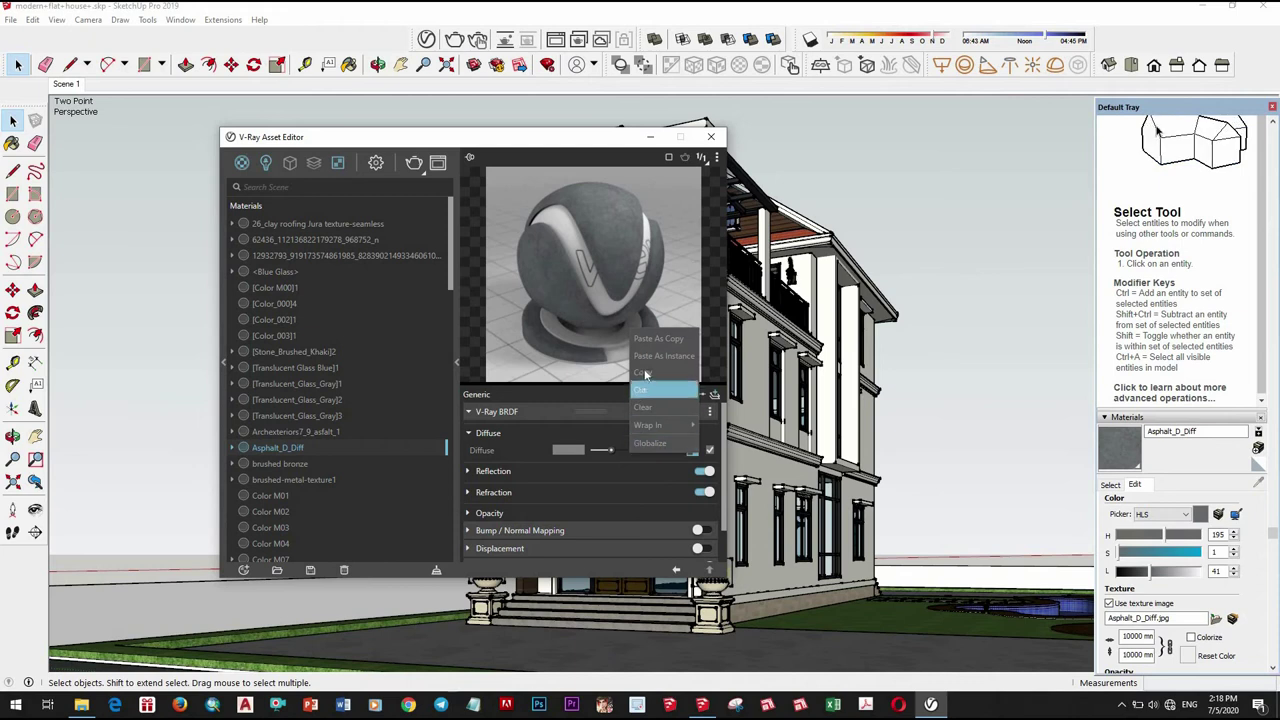
click(699, 530)
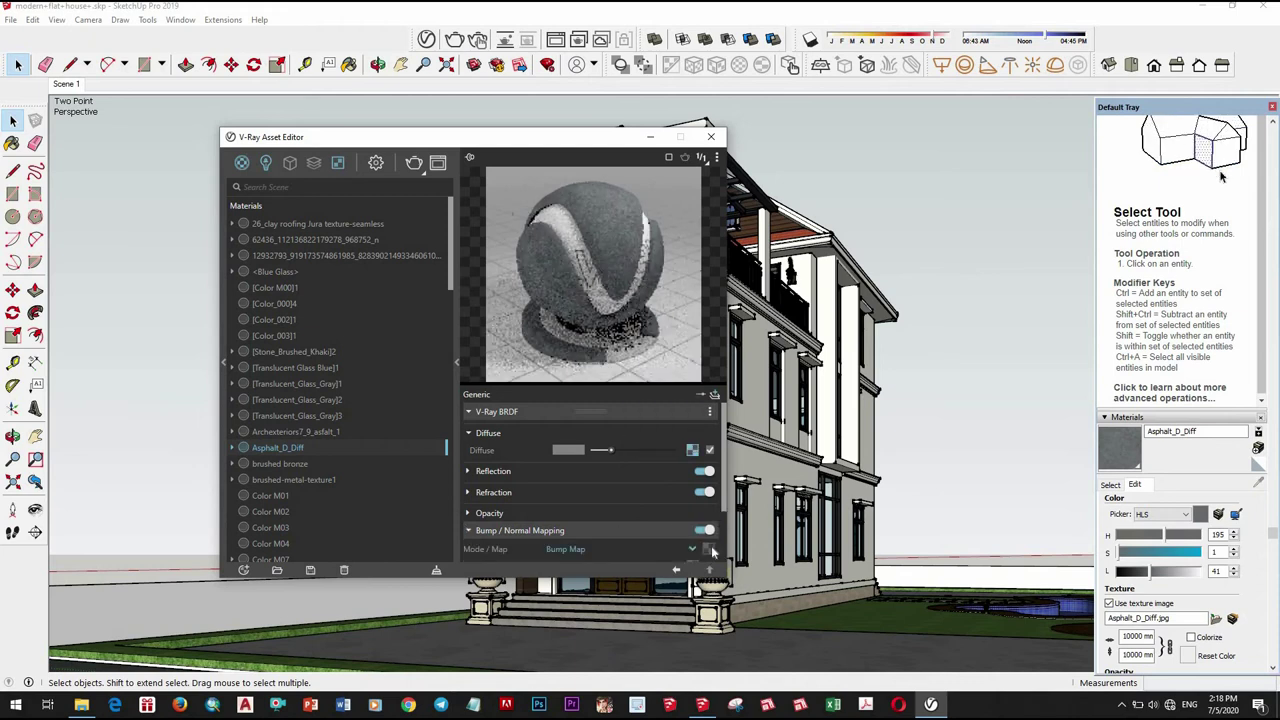
click(710, 550)
right_click(705, 549)
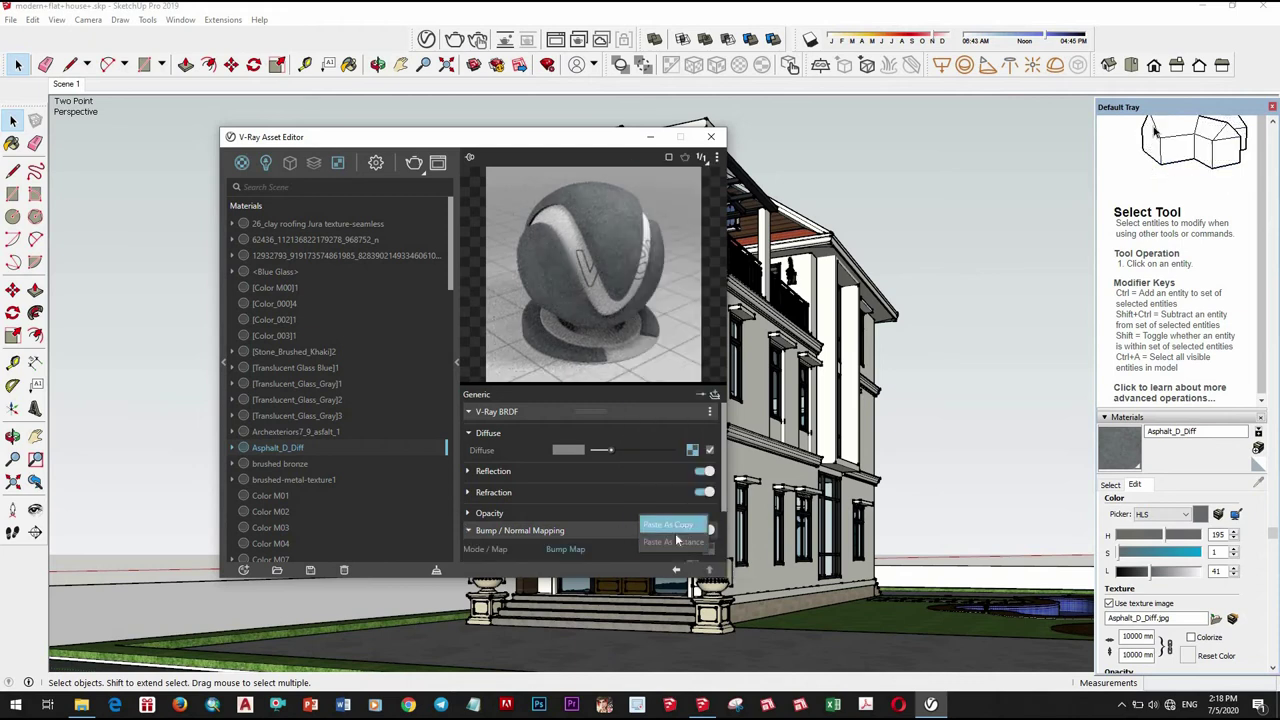
scroll(660, 500, down, 2)
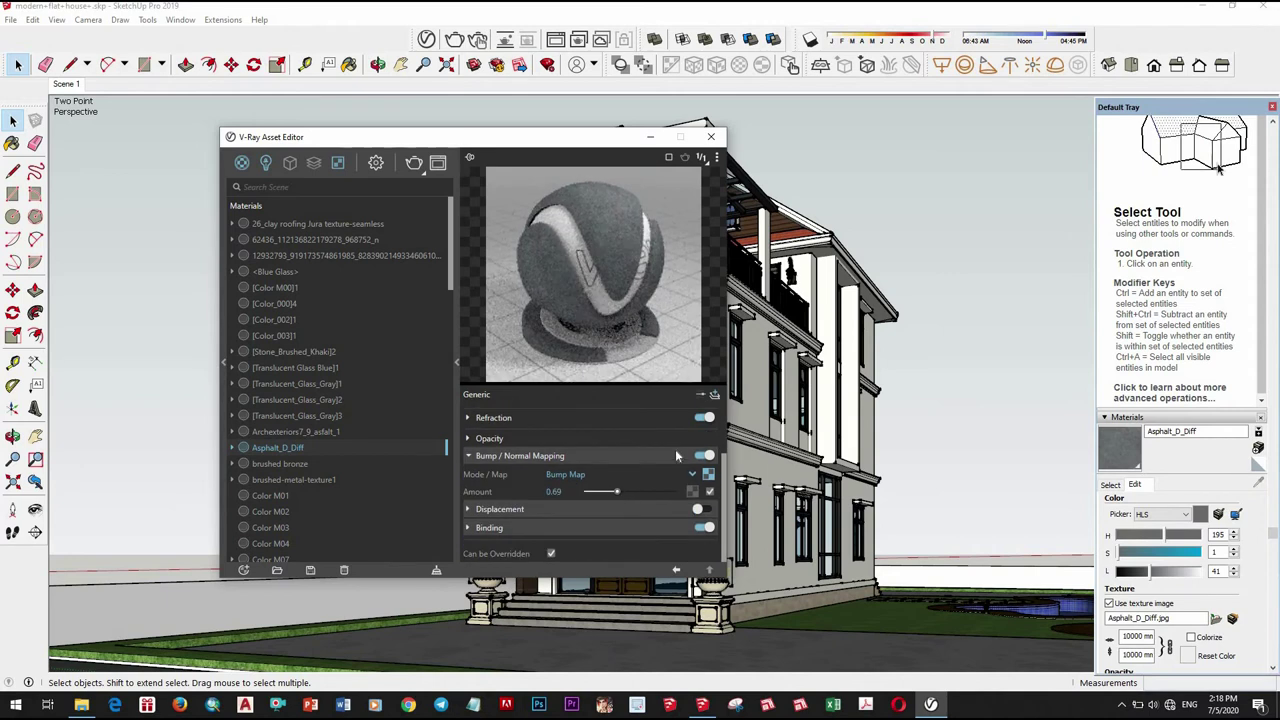
scroll(630, 484, up, 3)
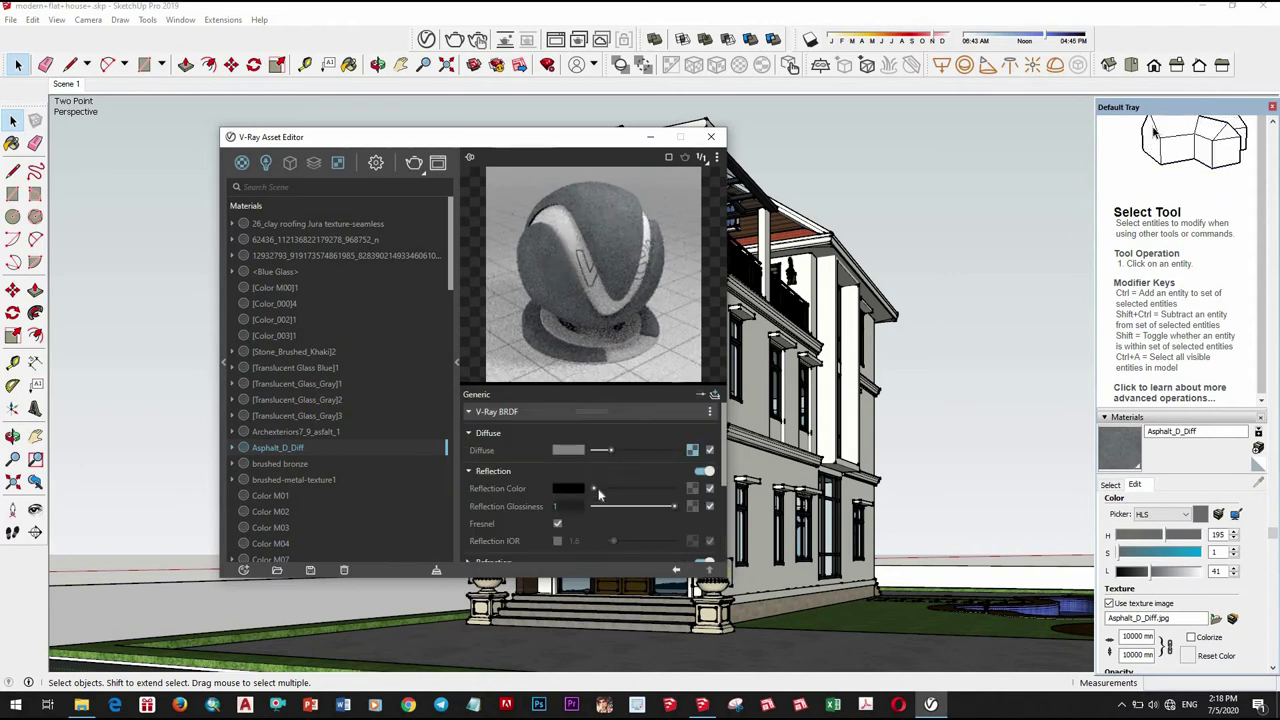
click(662, 507)
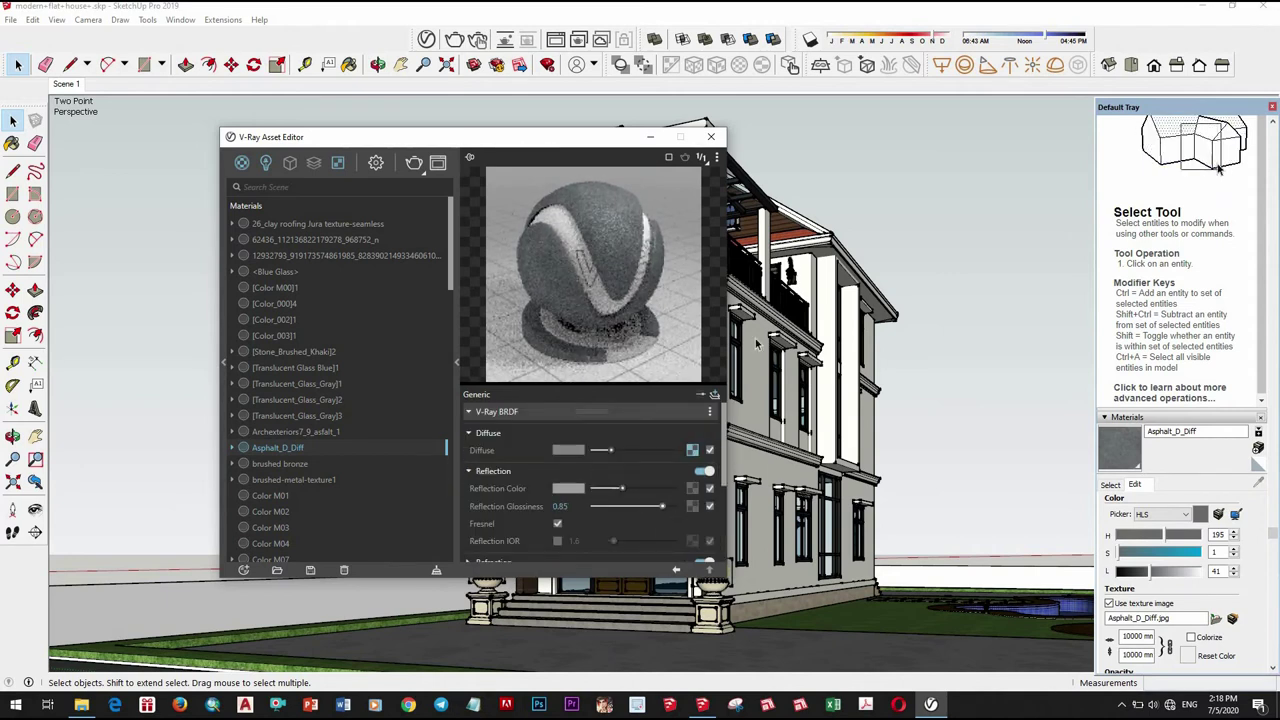
Enable V-Ray interactive rendering and start rendering the villa's front view
click(378, 164)
click(434, 226)
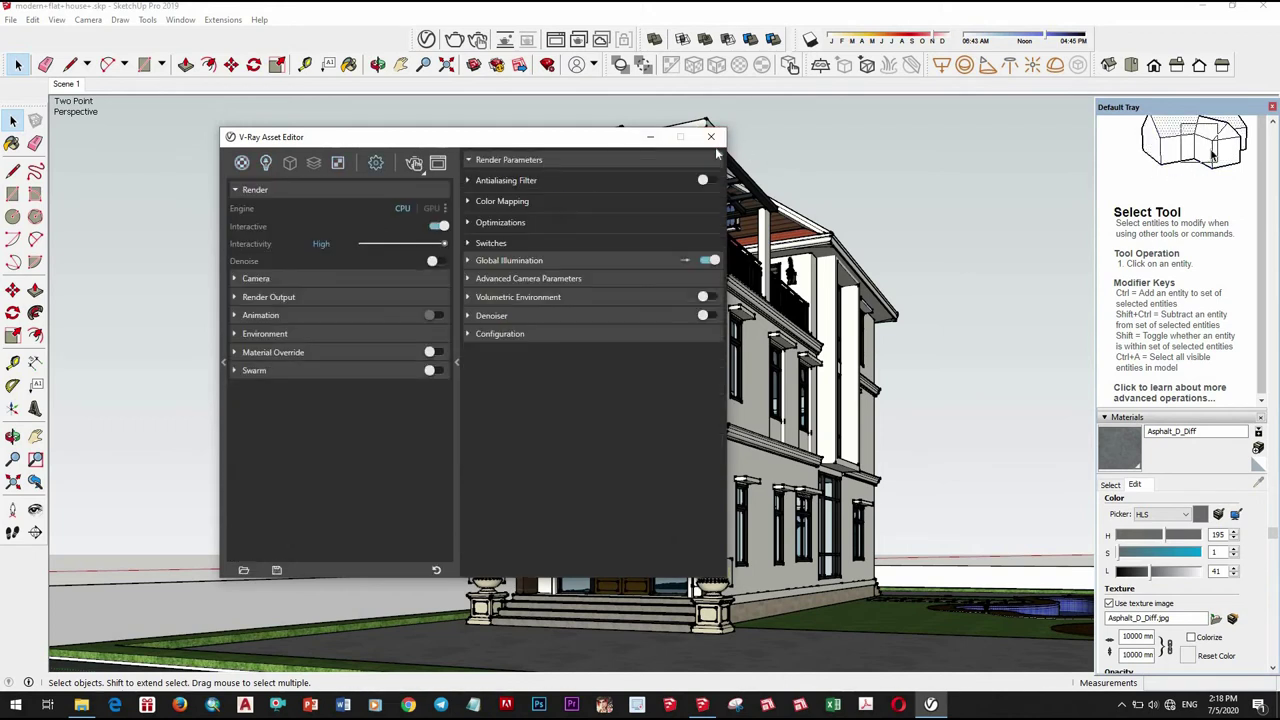
click(711, 137)
click(973, 141)
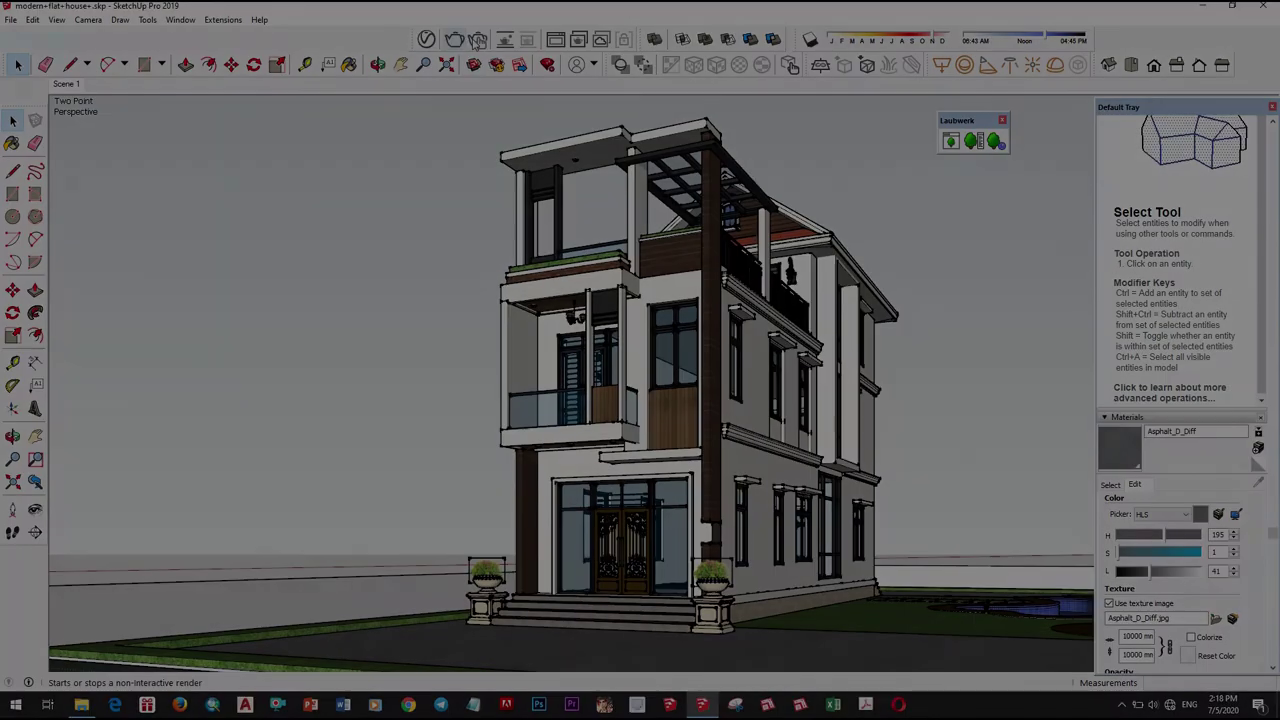